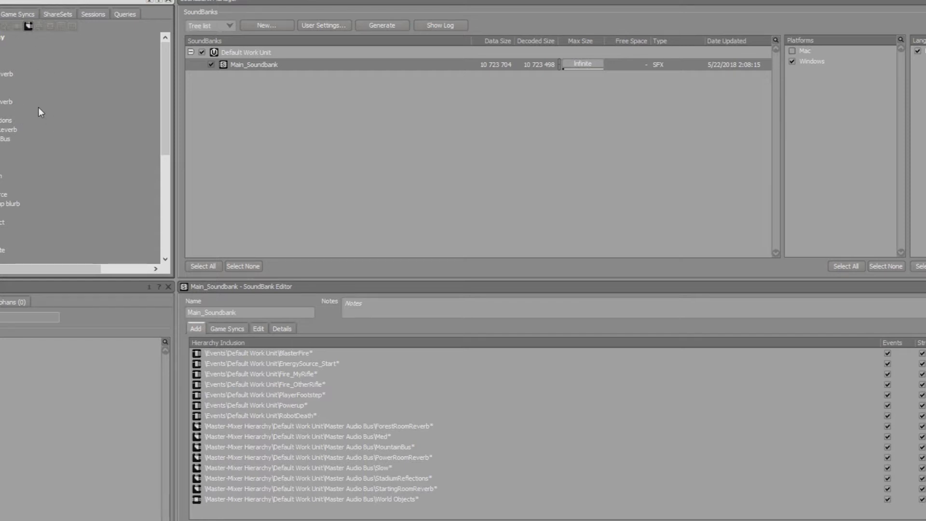
Switch to the Designer layout and compare the effects assigned to the PowerRoomReverb, Med, StadiumReflections and MountainBus auxiliary buses
key(F5)
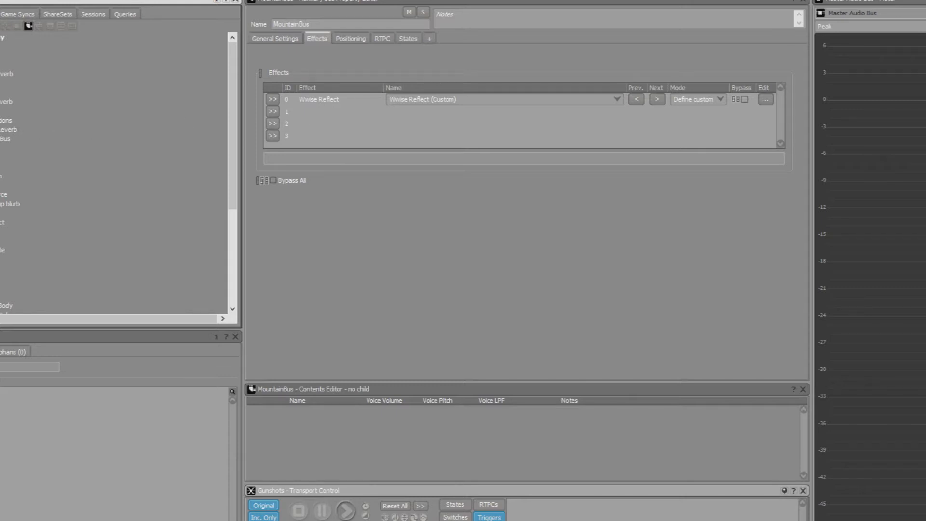
click(7, 102)
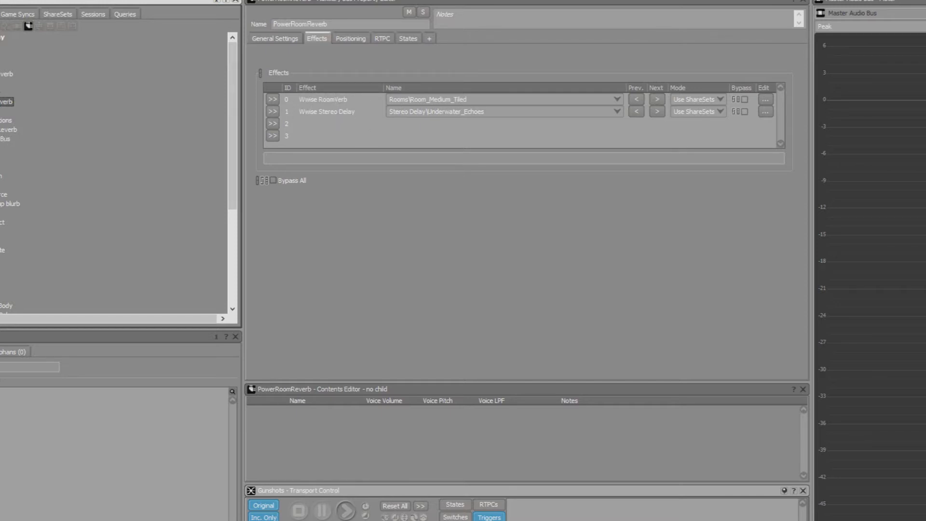
click(1, 93)
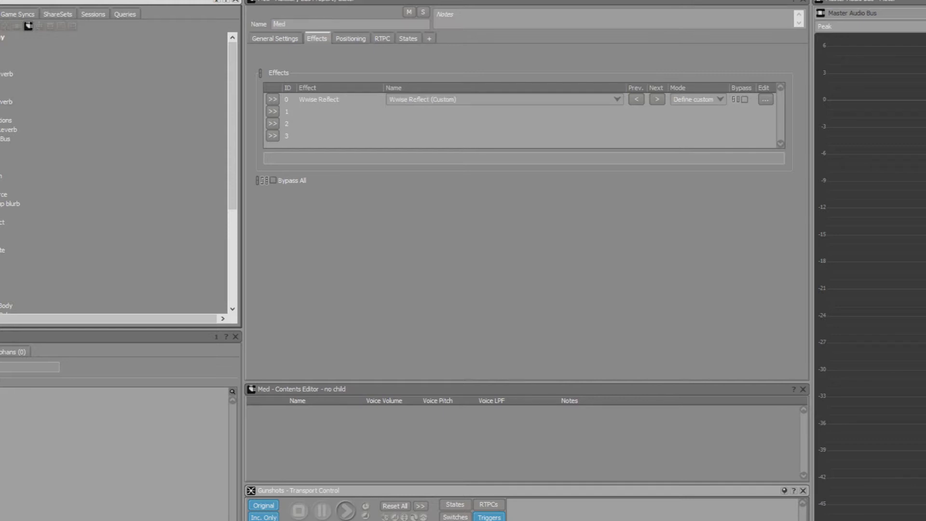
click(1, 111)
click(1, 121)
click(1, 111)
click(1, 93)
click(1, 111)
click(26, 121)
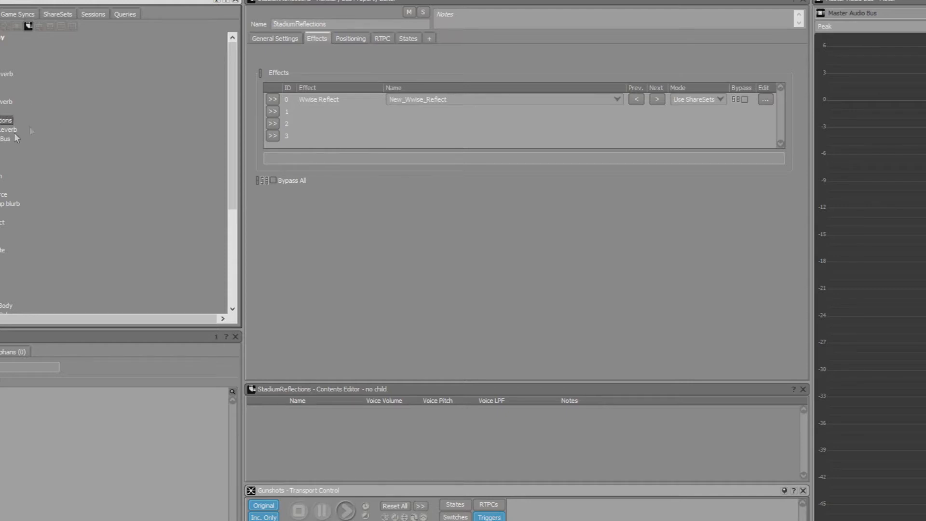
click(1, 111)
click(1, 83)
click(1, 92)
click(1, 83)
click(1, 92)
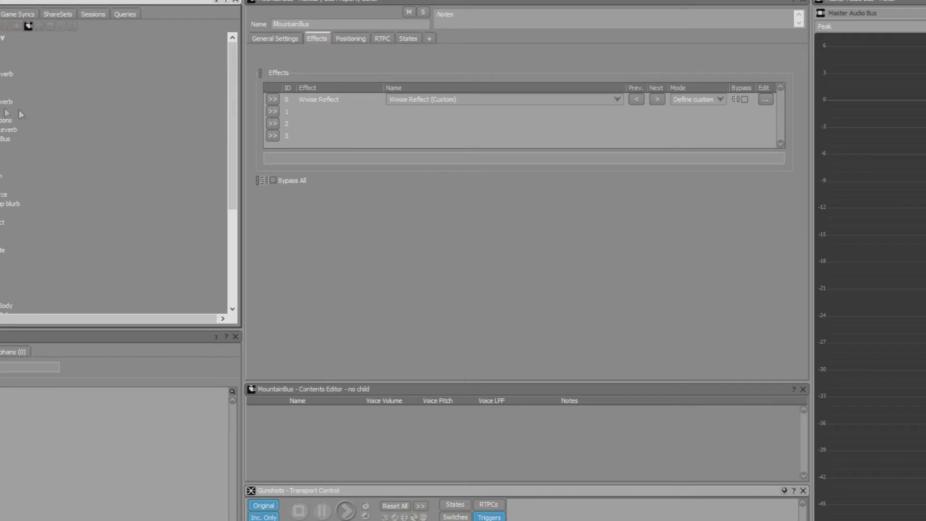
Open the custom Wwise Reflect effect on MountainBus for editing and reposition its editor window
click(68, 95)
click(765, 100)
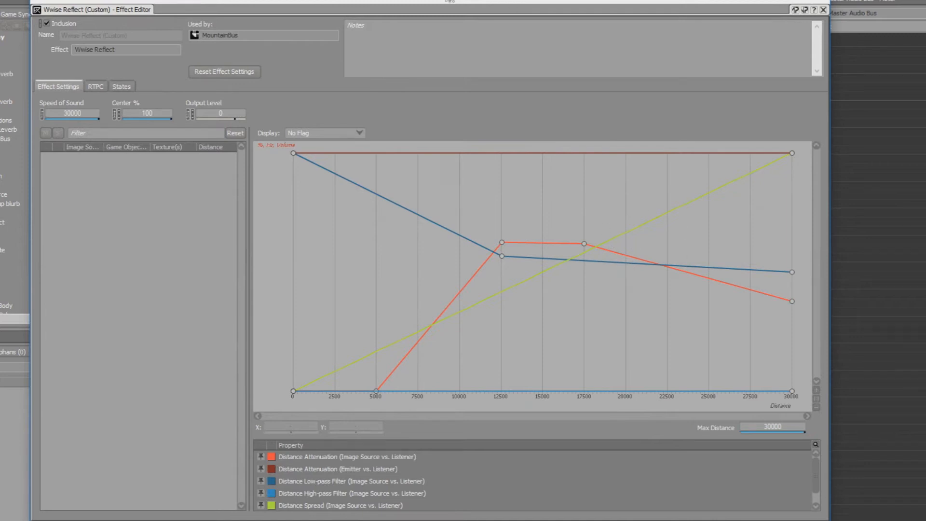
drag(448, 1, 575, 0)
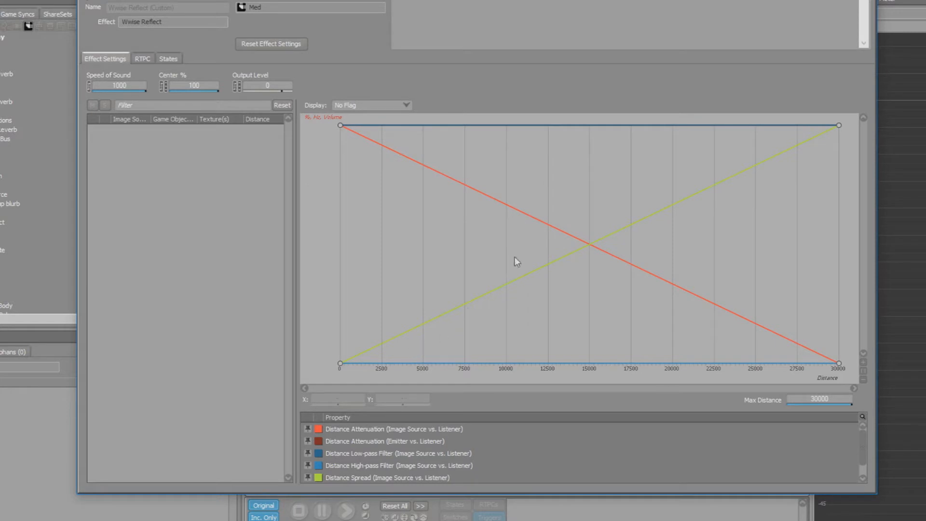
Examine the Speed of Sound and Output Level settings of the Med bus's Wwise Reflect effect
double_click(132, 85)
click(116, 85)
mouse_move(229, 0)
mouse_down()
mouse_move(250, 0)
mouse_move(238, 2)
mouse_up()
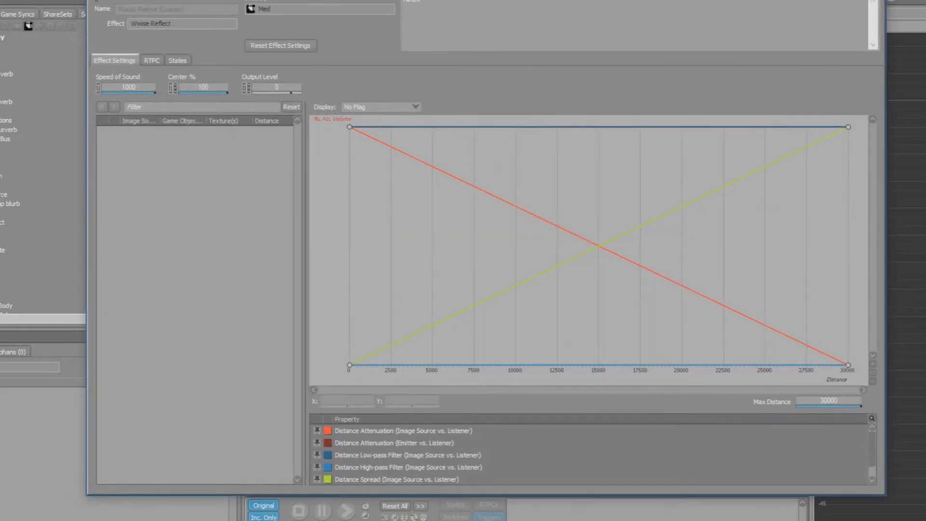
drag(237, 0, 231, 0)
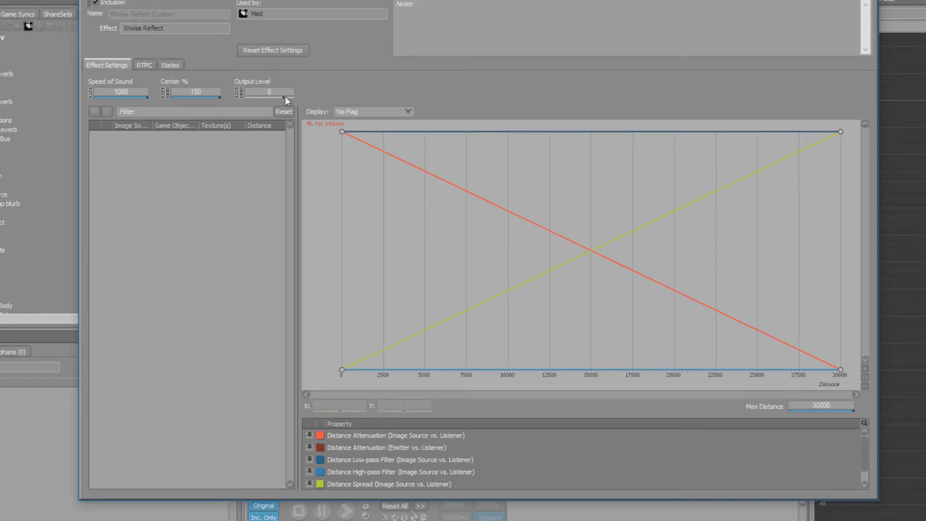
mouse_move(282, 97)
mouse_down()
mouse_move(304, 98)
mouse_move(284, 97)
mouse_move(293, 97)
mouse_up()
drag(294, 105, 300, 105)
Compare the Image Source vs. Listener and Emitter vs. Listener Distance Attenuation curves of the Med bus's Reflect effect
click(389, 435)
click(386, 448)
click(387, 436)
click(390, 448)
click(389, 436)
click(390, 448)
click(391, 437)
click(396, 450)
Inspect the Distance Low-pass Filter, High-pass Filter and Spread curves of the Med bus's Reflect effect
scroll(425, 448, down, 1)
click(368, 449)
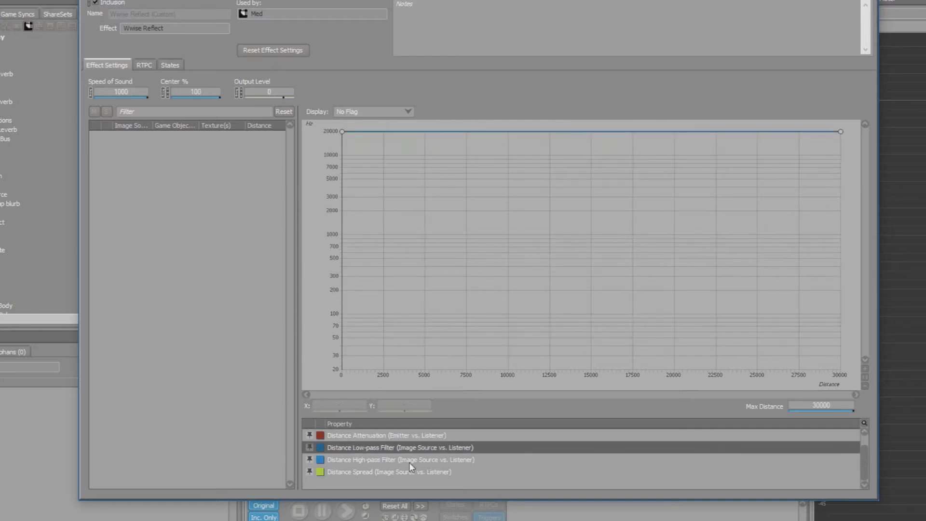
click(387, 460)
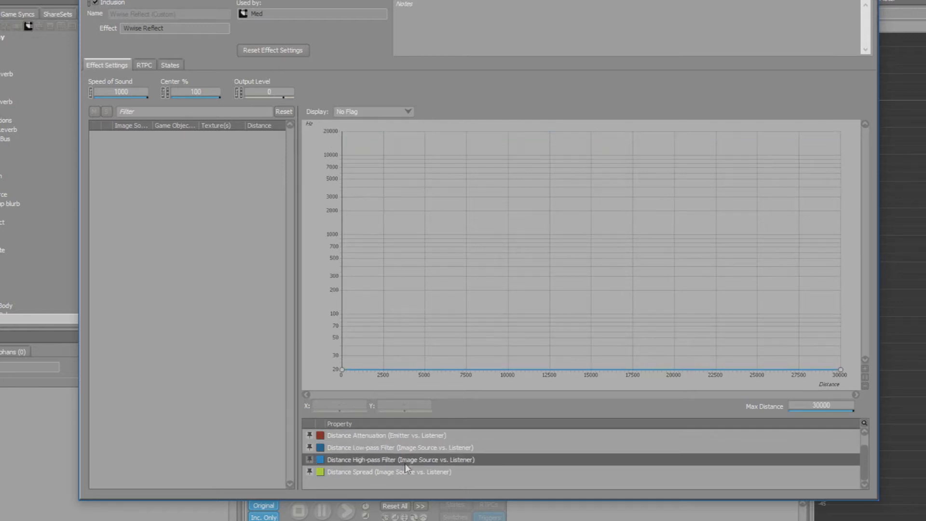
click(381, 474)
scroll(424, 467, up, 1)
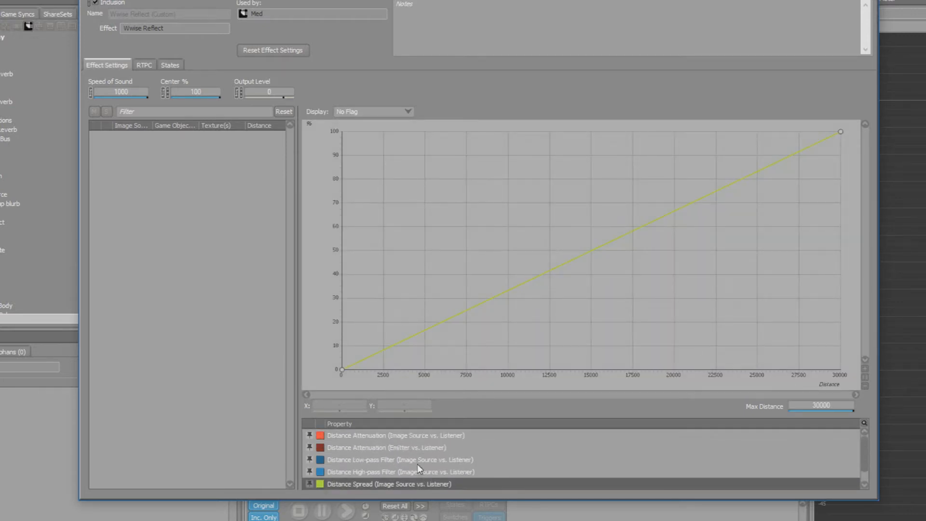
Recheck the Image Source vs. Listener attenuation curve against the Emitter vs. Listener one, finishing on the Image Source curve
click(391, 437)
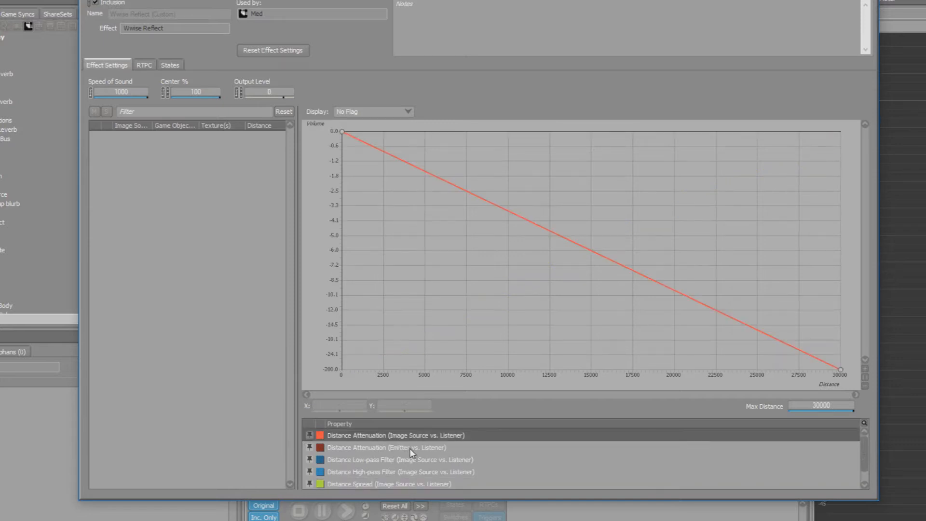
click(409, 447)
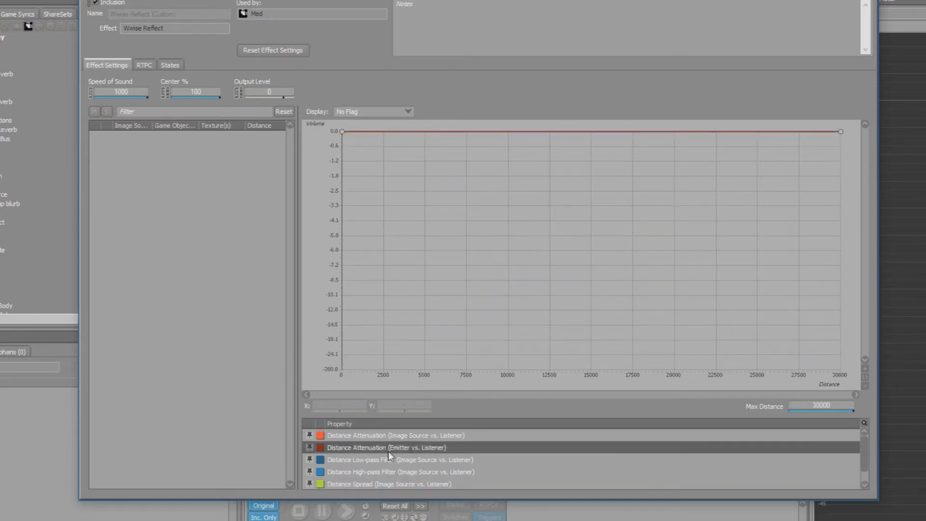
click(418, 435)
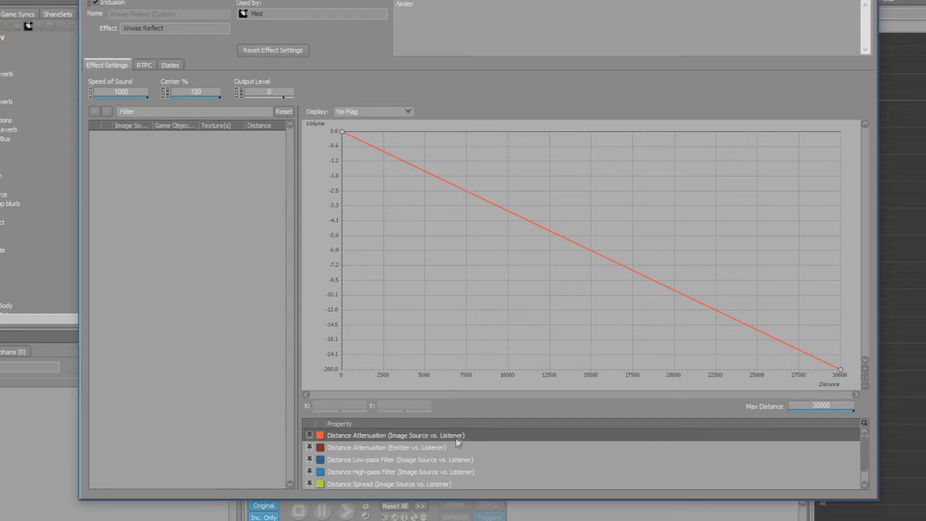
click(434, 448)
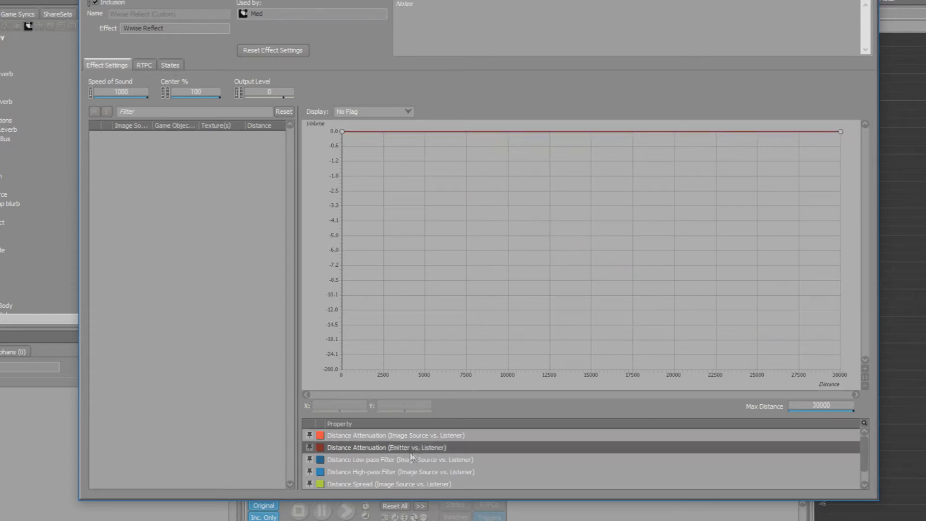
click(428, 437)
click(427, 444)
click(395, 436)
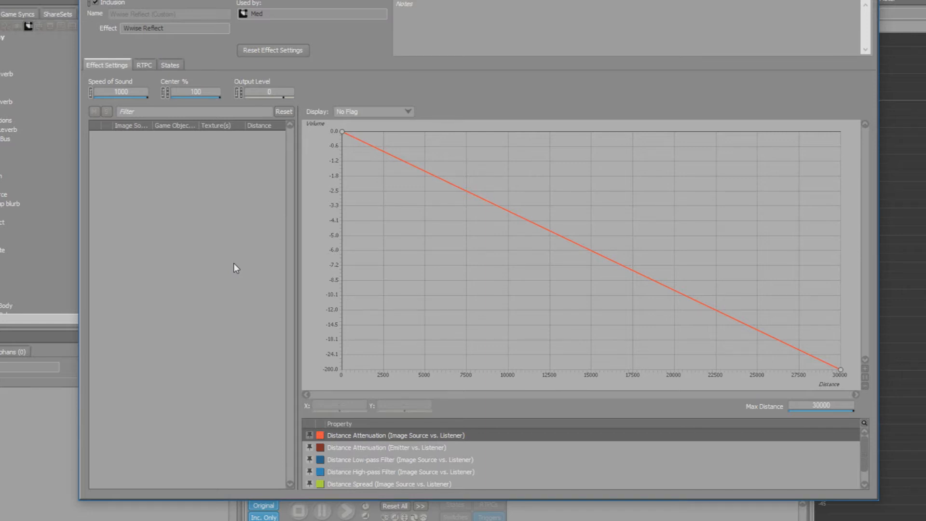
Check the Speed of Sound and Max Distance values of the Med bus's Reflect effect
double_click(132, 92)
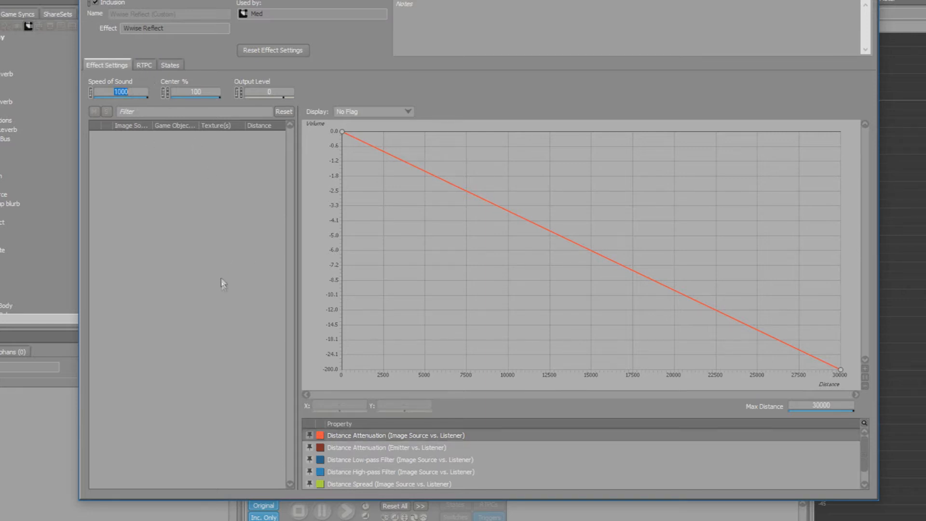
click(223, 287)
click(812, 406)
click(838, 406)
View the Emitter vs. Listener Distance Attenuation curve of the Med bus and move the effect editor out of the way
click(376, 449)
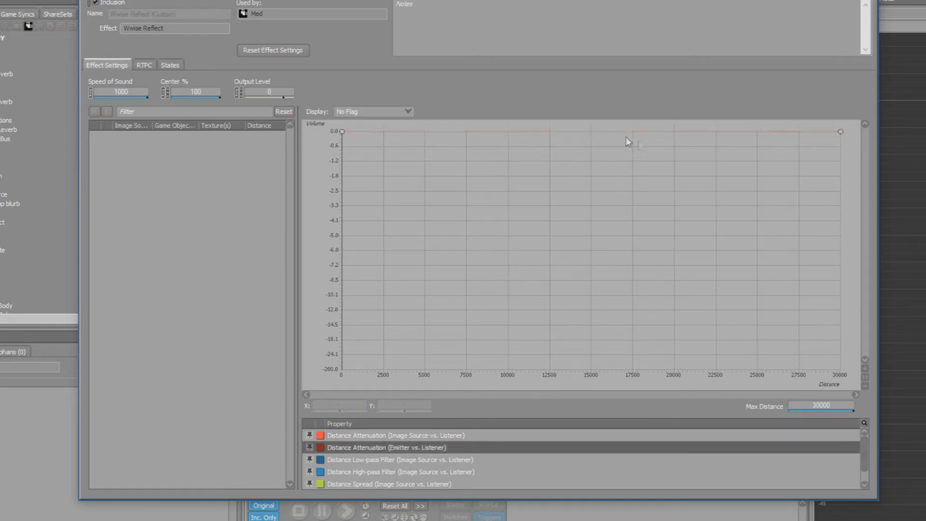
click(838, 132)
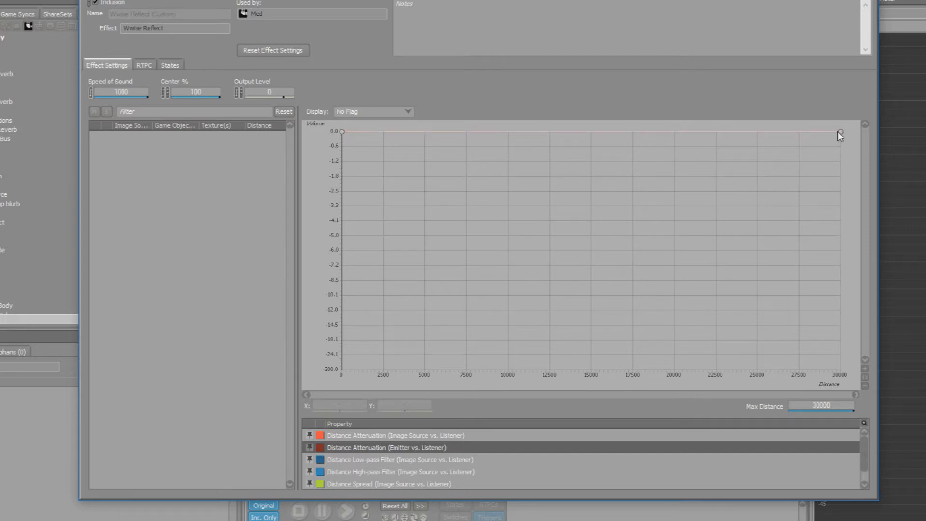
drag(430, 2, 470, 0)
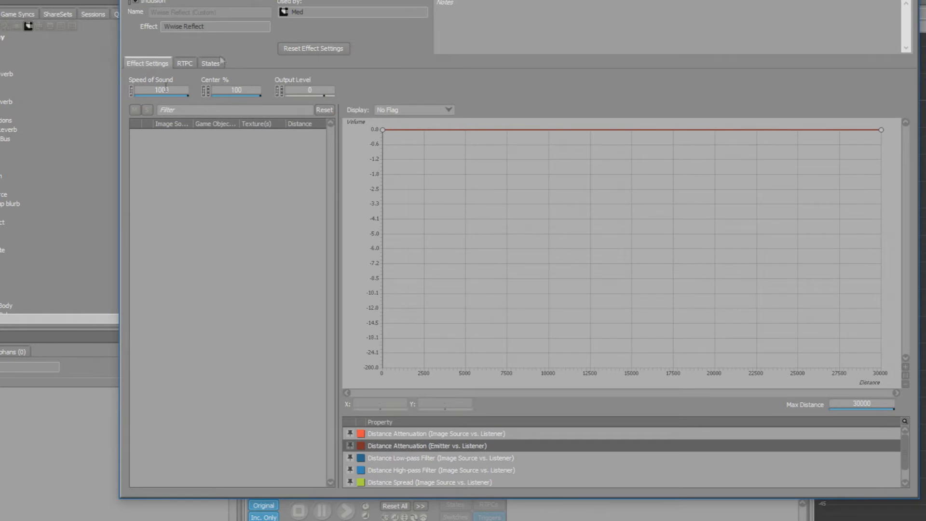
drag(314, 0, 925, 111)
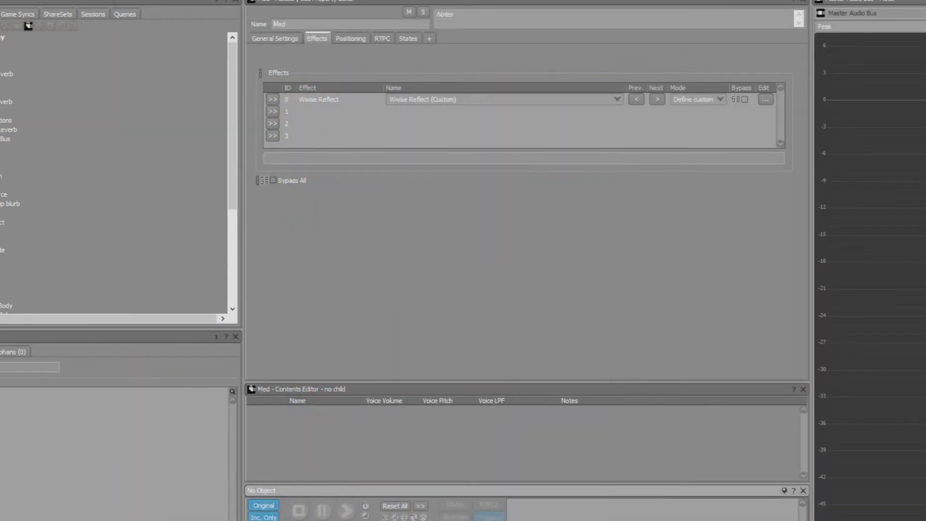
Examine the Rifle blend container's general settings and positioning settings
scroll(114, 173, down, 2)
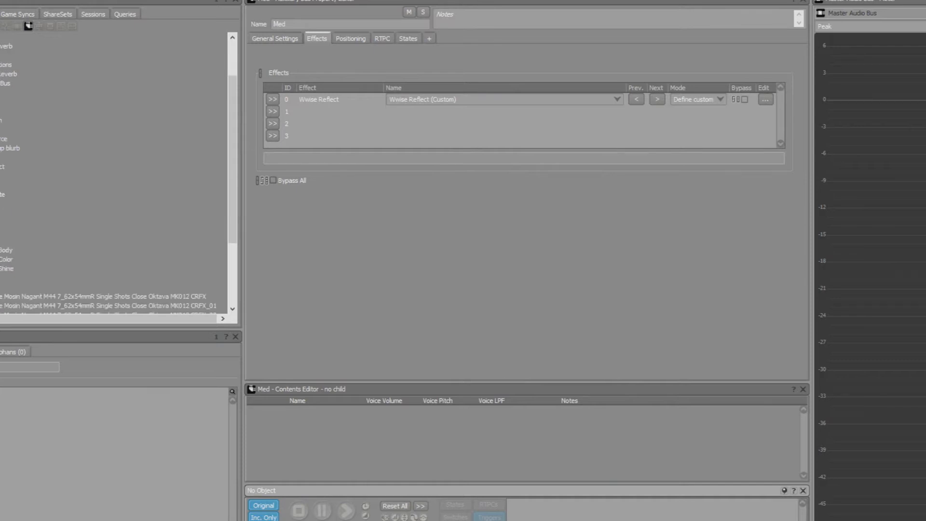
click(2, 278)
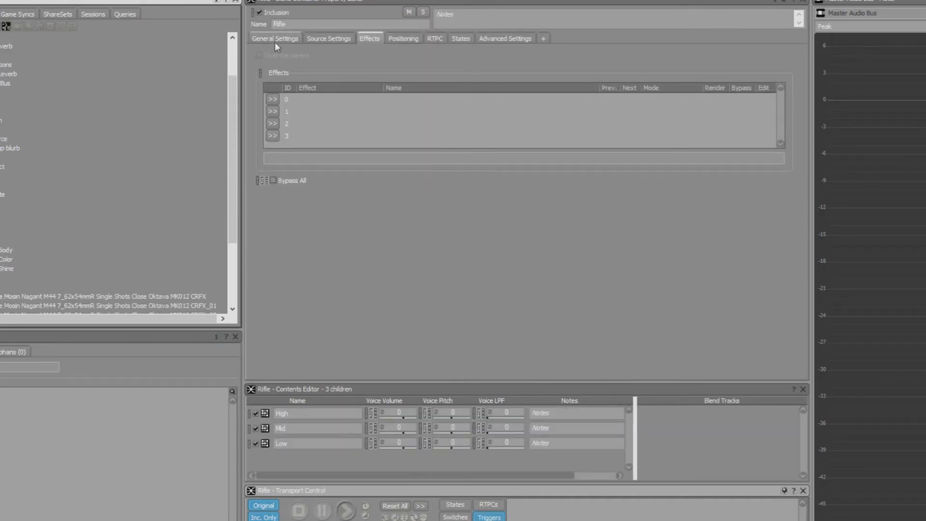
click(275, 41)
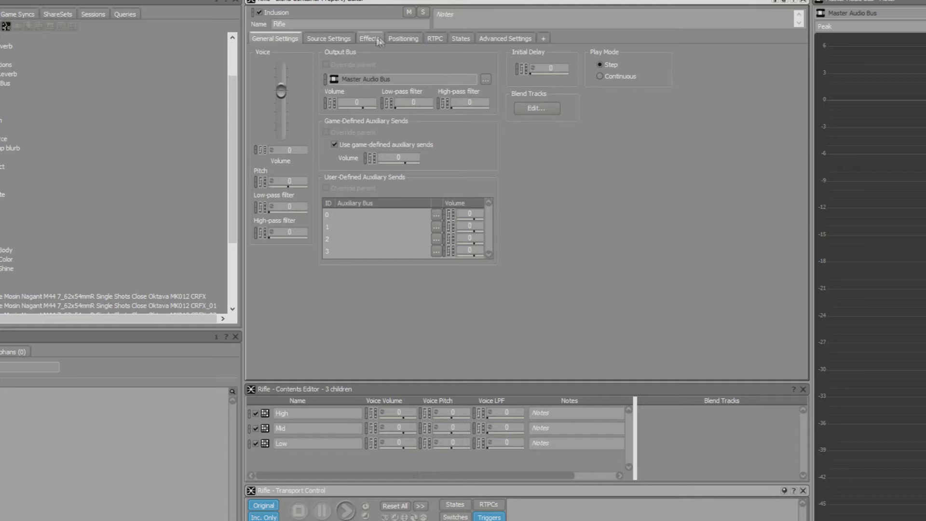
click(404, 39)
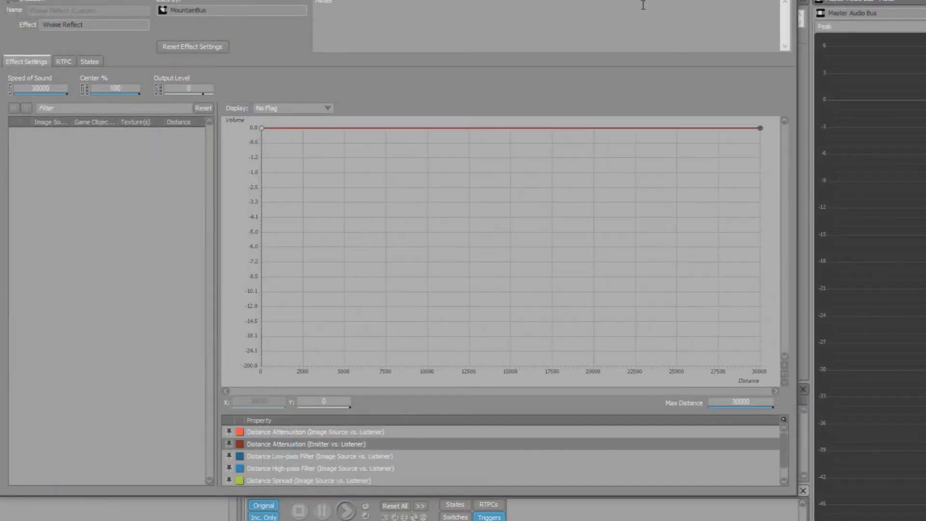
Check the start and end points of MountainBus's Emitter vs. Listener Distance Attenuation curve
click(262, 128)
mouse_move(262, 128)
mouse_down()
mouse_move(263, 143)
mouse_move(262, 129)
mouse_up()
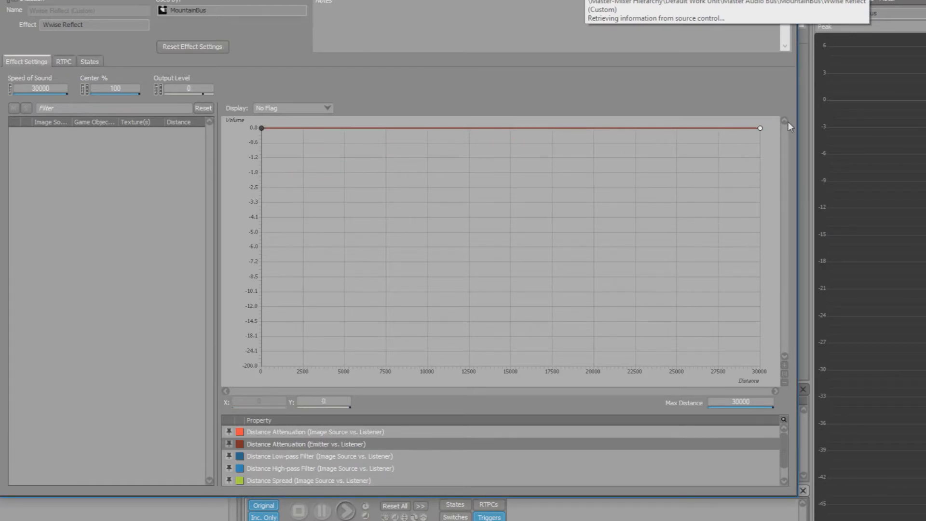
click(759, 129)
mouse_move(760, 129)
mouse_down()
mouse_move(760, 140)
mouse_move(759, 129)
mouse_up()
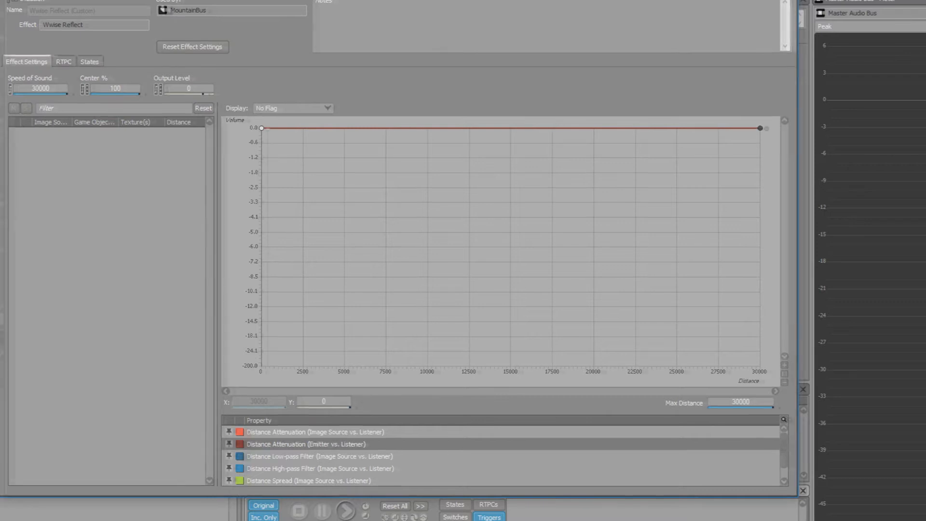
drag(590, 0, 606, 3)
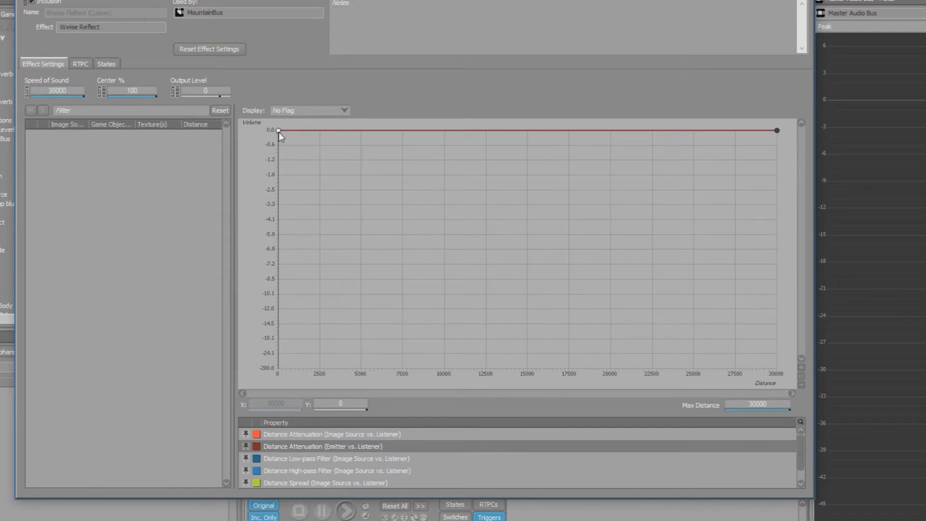
Try lowering the start of MountainBus's Emitter vs. Listener attenuation curve to about -6, and return it to 0
drag(279, 130, 279, 248)
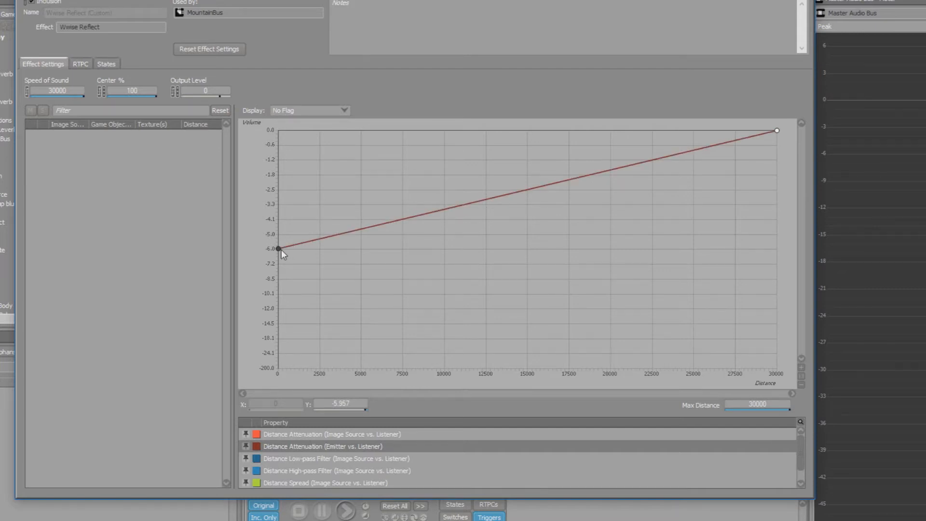
drag(280, 249, 216, 107)
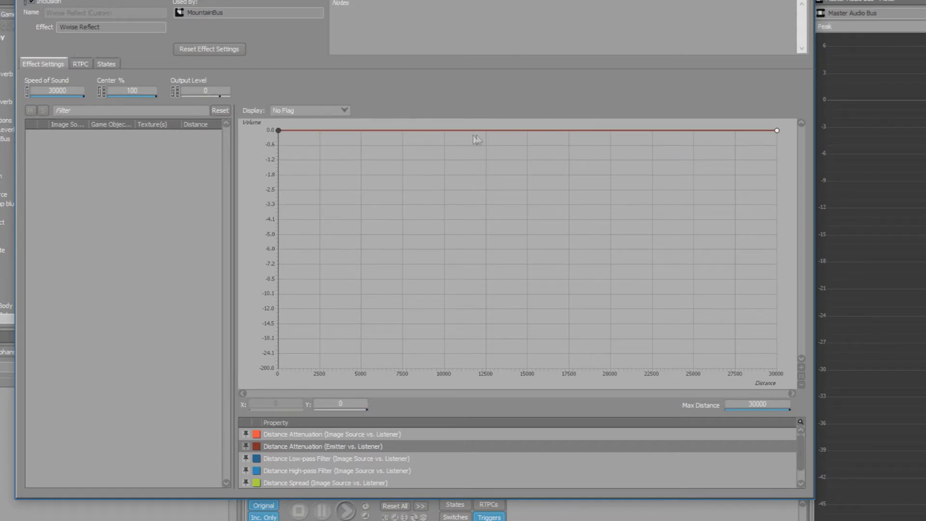
click(777, 130)
mouse_move(277, 133)
mouse_down()
mouse_move(283, 155)
mouse_move(278, 127)
mouse_up()
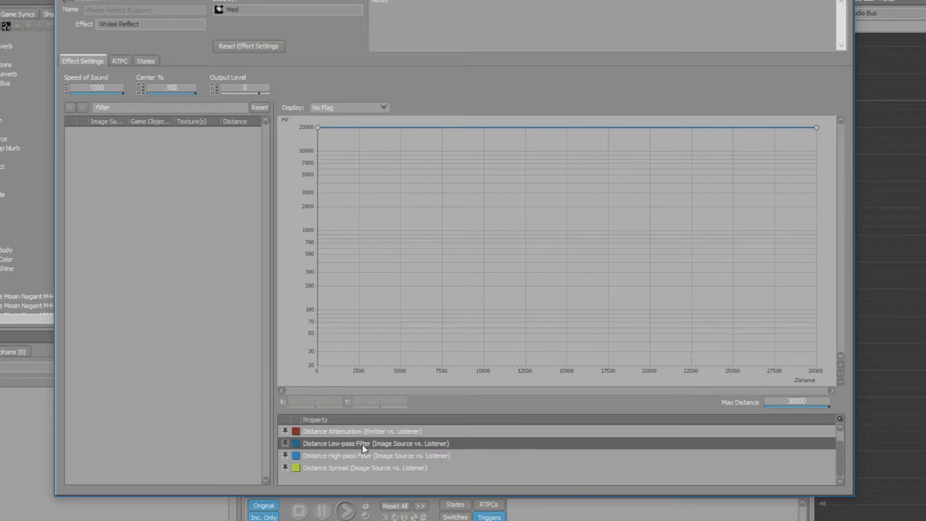
View the Distance Low-pass Filter curve of the Med bus's Reflect effect and move the editor clear of the Rifle's positioning settings
drag(328, 1, 346, 5)
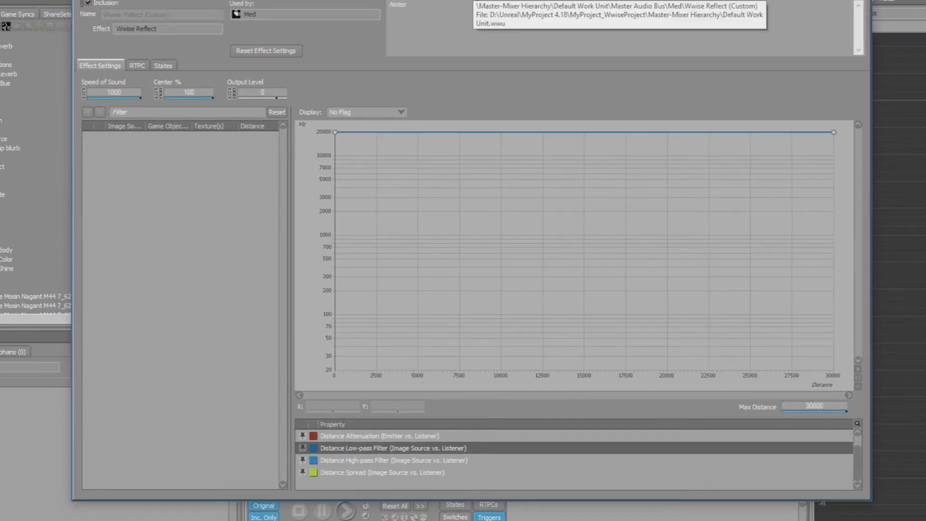
drag(476, 0, 535, 5)
drag(413, 1, 925, 20)
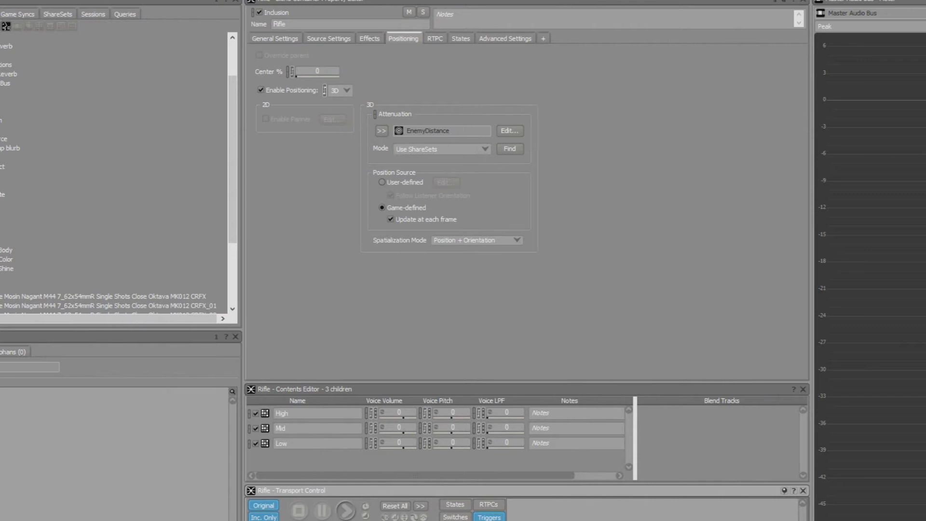
scroll(207, 129, up, 2)
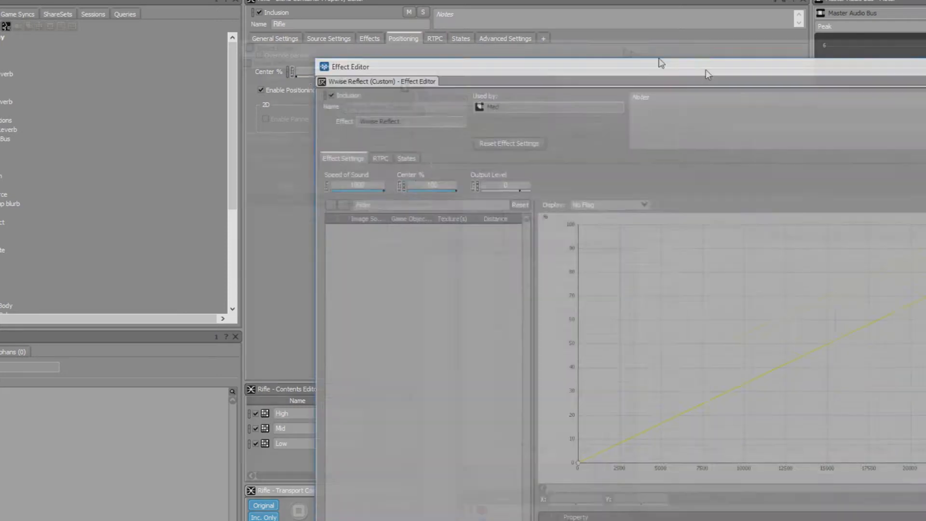
Examine MountainBus's positioning settings, including its 2D and 3D options, with the Reflect effect editor moved out of the way
drag(704, 71, 438, 5)
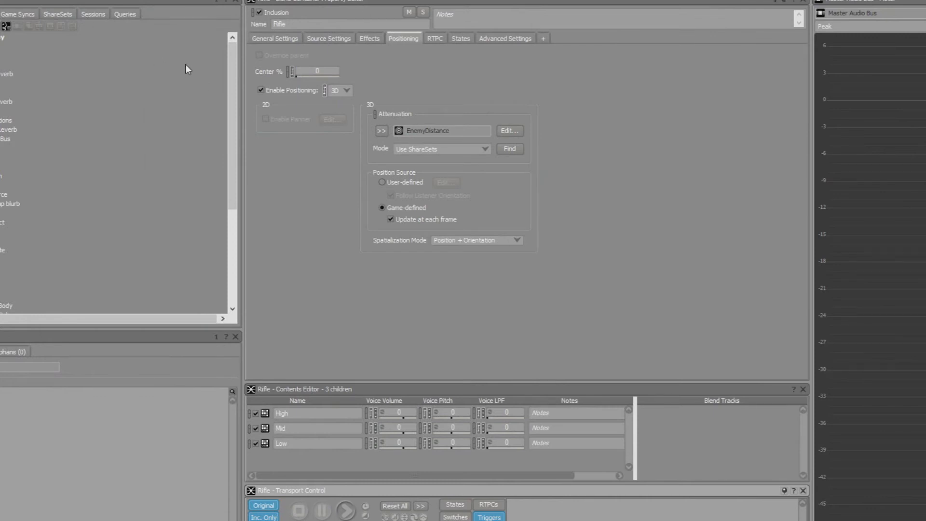
click(0, 0)
click(5, 3)
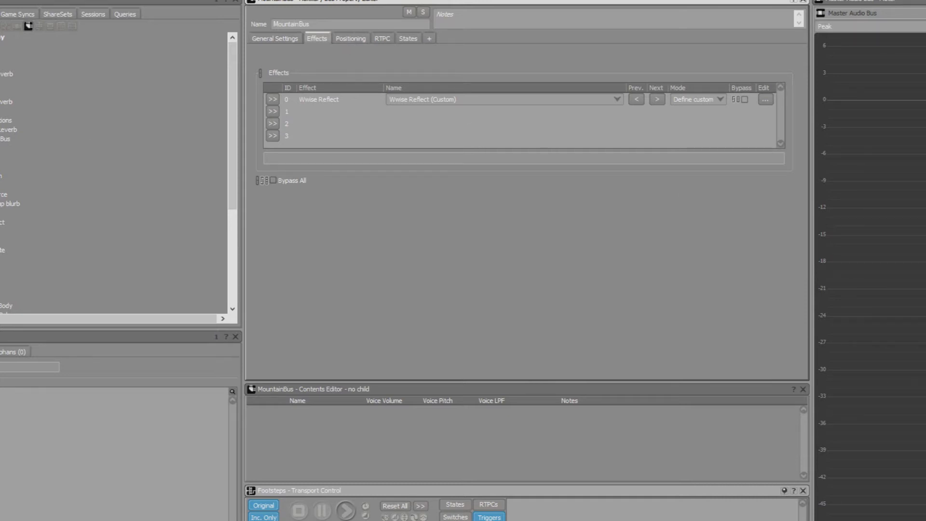
click(354, 39)
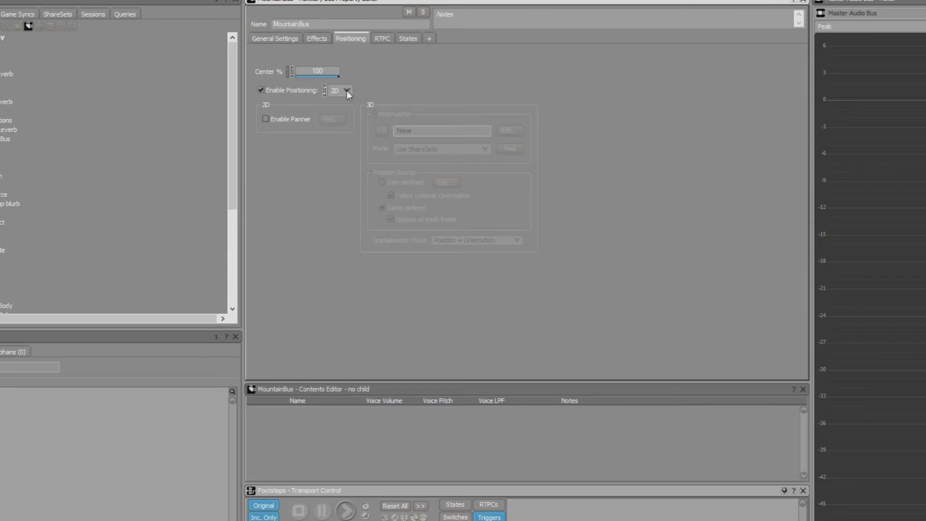
click(336, 110)
click(346, 92)
click(346, 101)
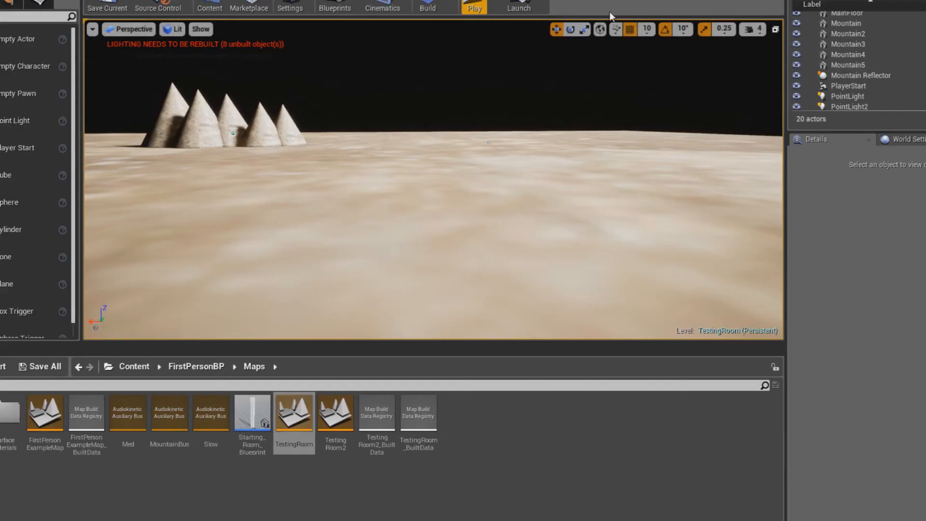
Switch to Unreal Editor and examine the auxiliary buses under Master Audio Bus in the Wwise Picker
click(452, 8)
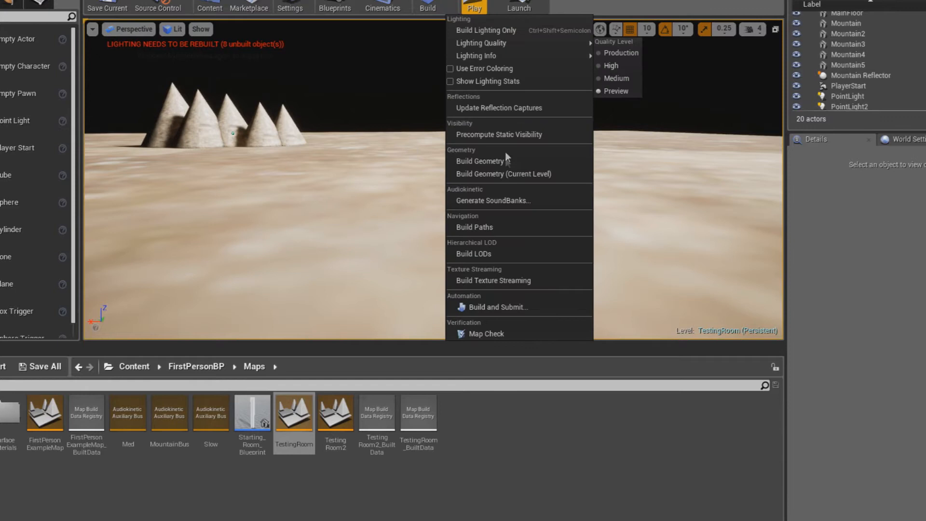
click(503, 198)
click(462, 221)
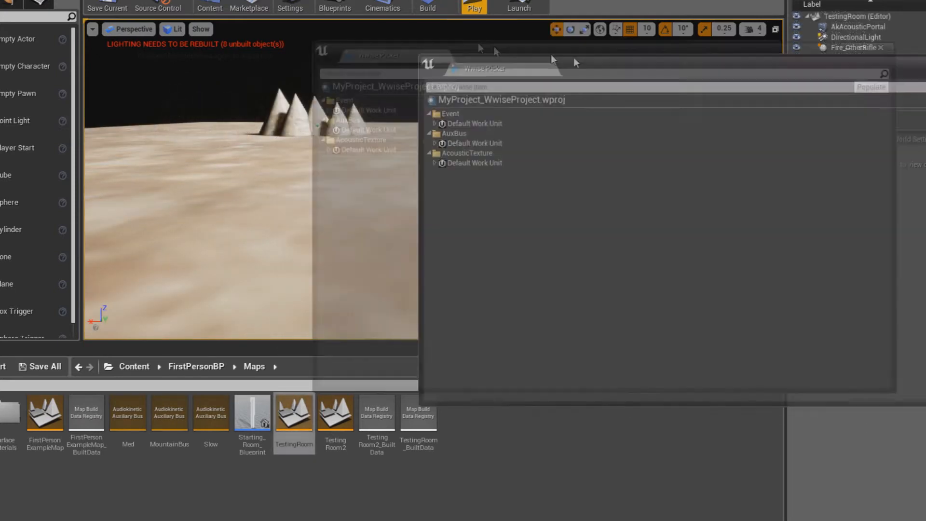
drag(574, 61, 400, 33)
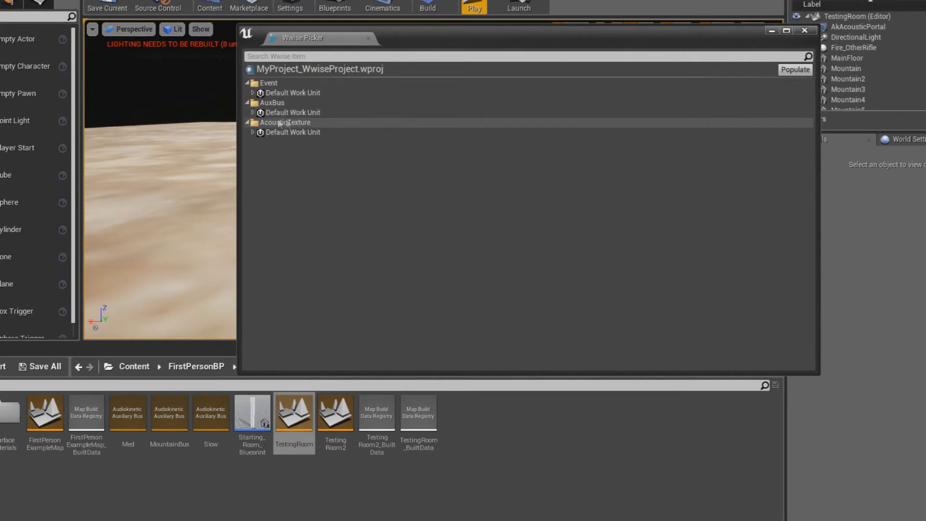
click(253, 112)
click(259, 122)
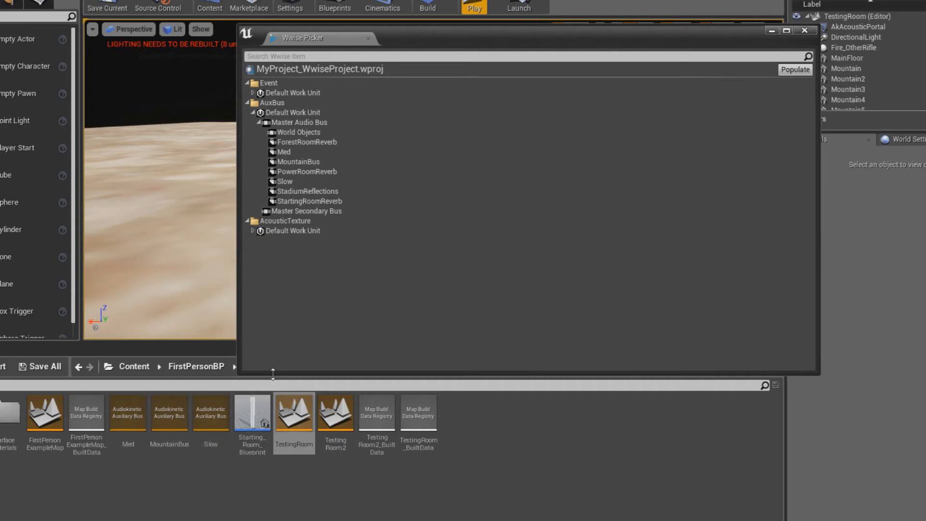
drag(485, 38, 418, 62)
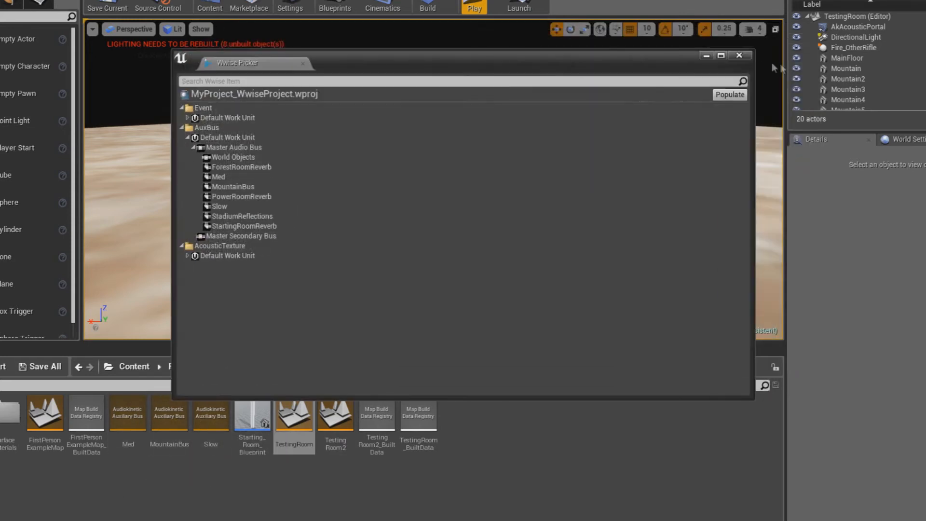
Close the Wwise Picker and browse to the Blueprints folder inside FirstPersonBP
click(739, 55)
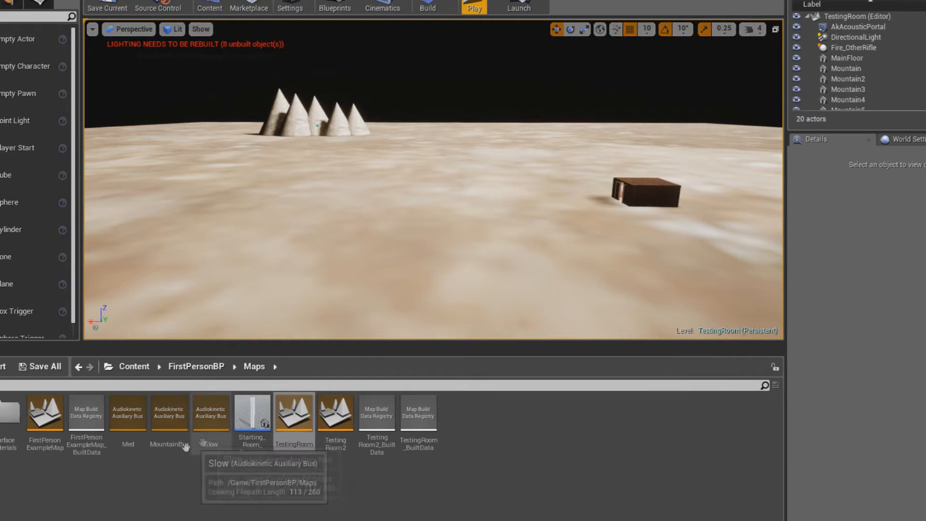
click(180, 370)
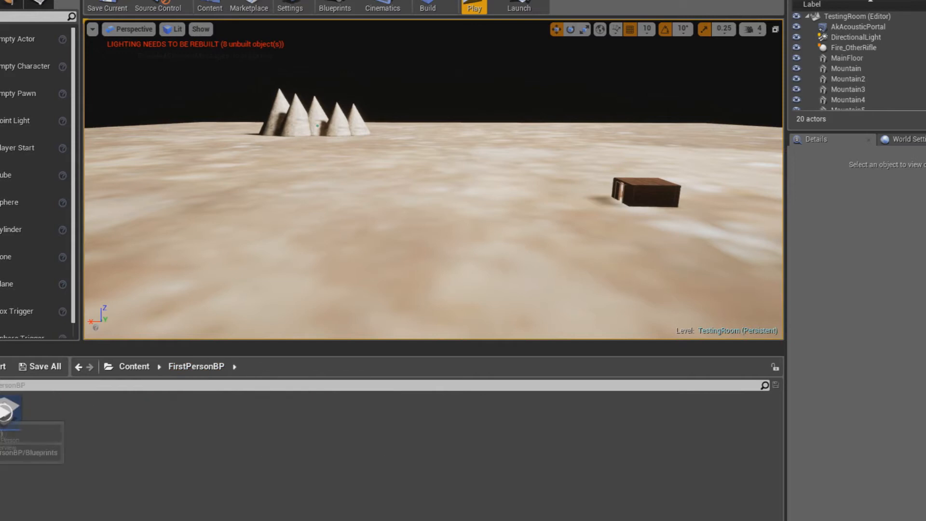
double_click(1, 415)
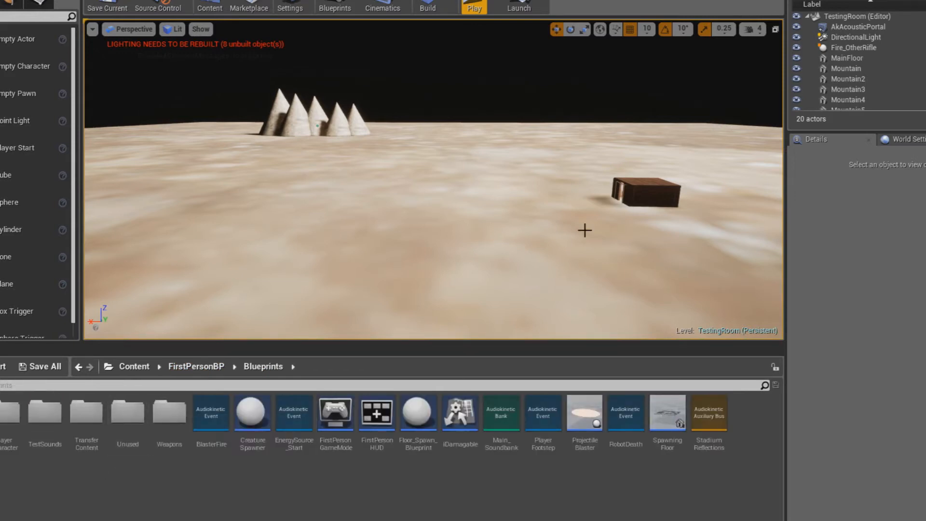
Select the Fire_OtherRifle actor inside the wooden hut and nudge it slightly toward the doorway
right_drag(564, 221, 709, 246)
key(w)
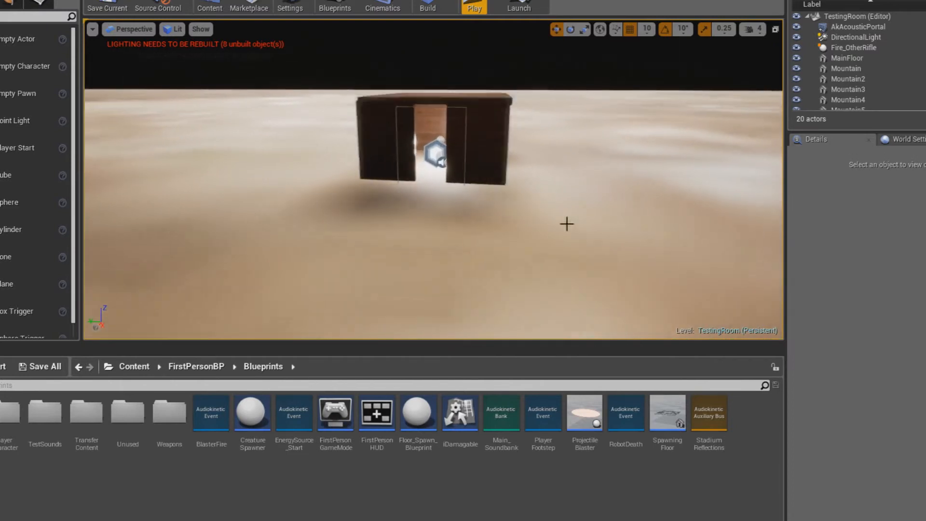
click(434, 157)
right_drag(518, 244, 542, 239)
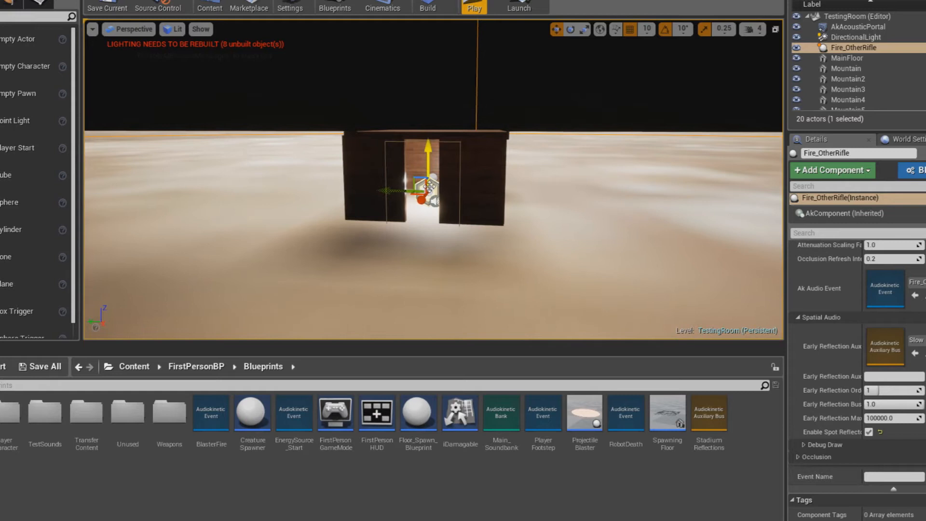
drag(422, 200, 423, 204)
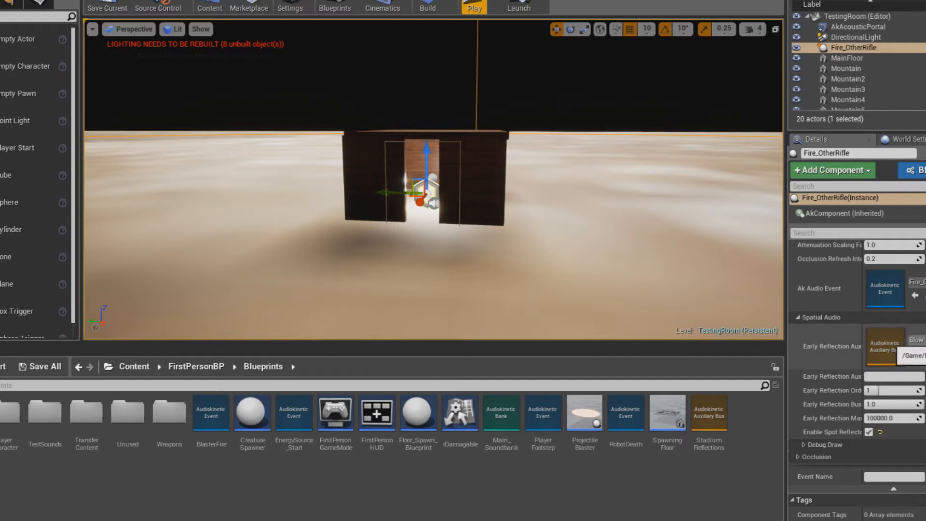
Check which auxiliary buses can be assigned to Fire_OtherRifle's early reflections, keeping Slow
click(916, 340)
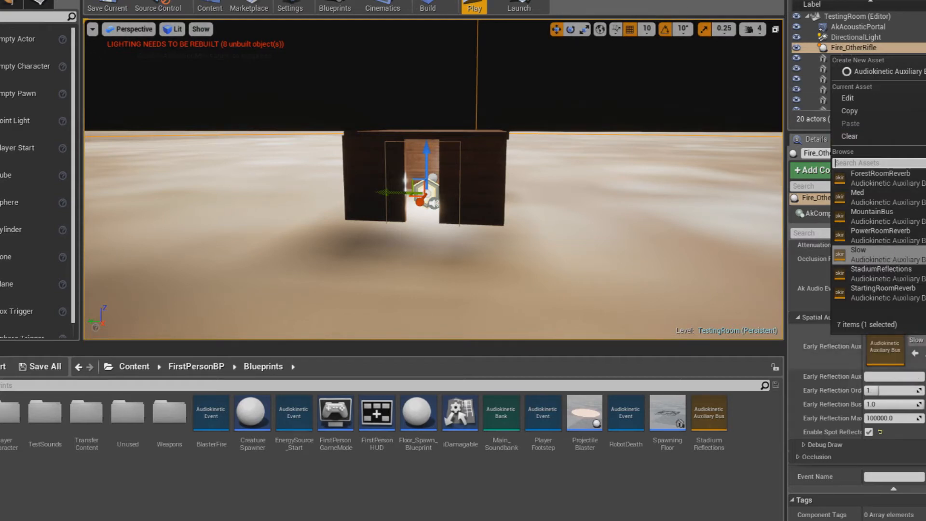
click(919, 340)
right_drag(541, 137, 415, 155)
key(s)
key(s)
right_drag(521, 176, 540, 145)
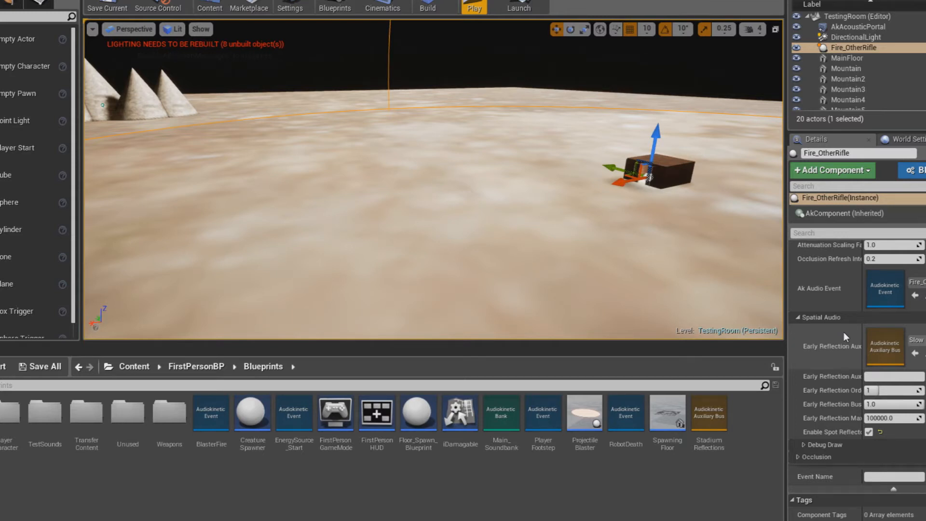
right_drag(621, 241, 629, 239)
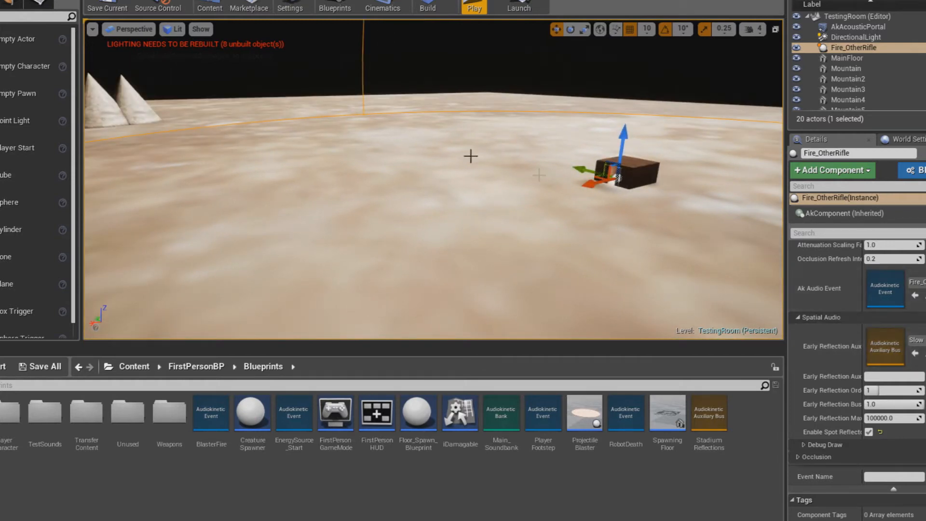
right_drag(394, 174, 424, 197)
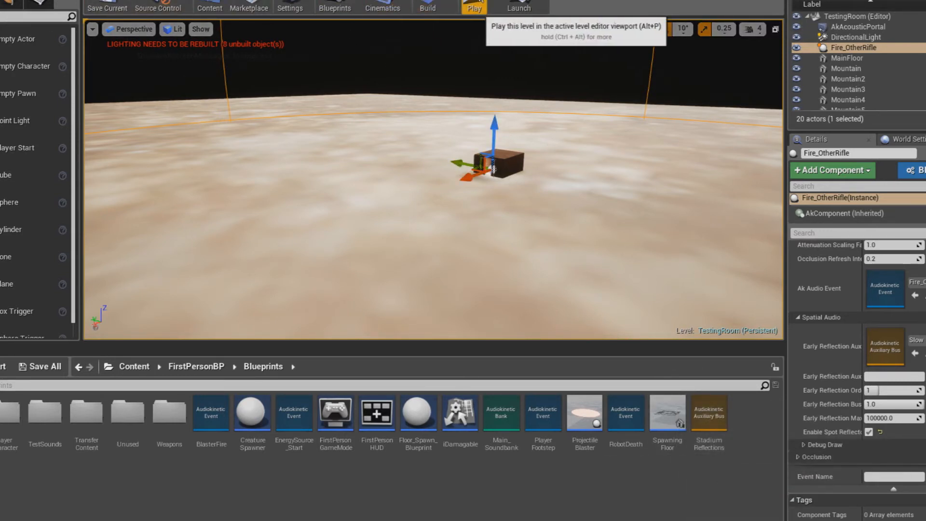
right_drag(583, 285, 518, 276)
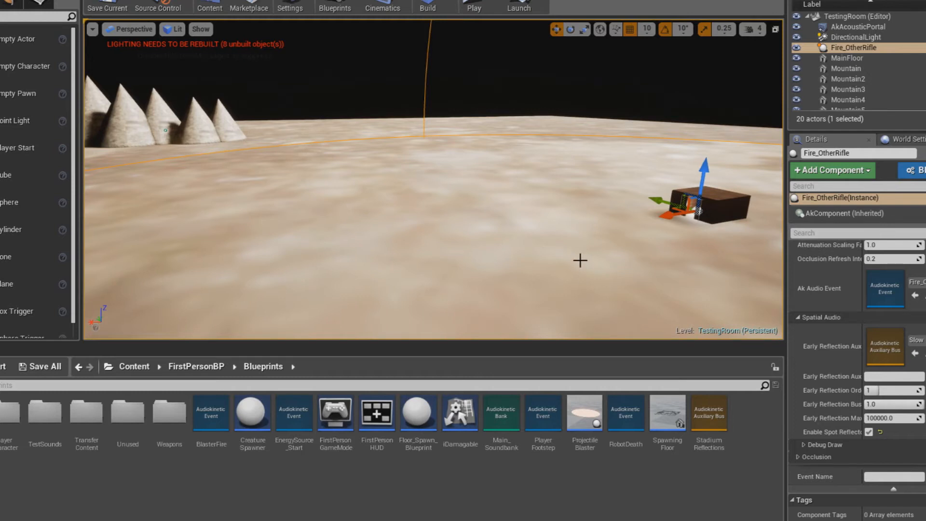
right_drag(533, 218, 535, 252)
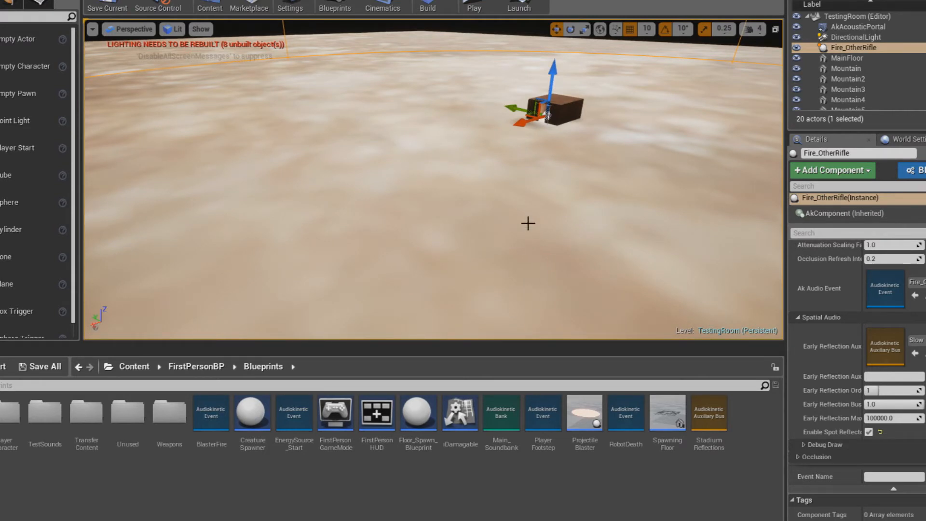
right_drag(547, 236, 534, 227)
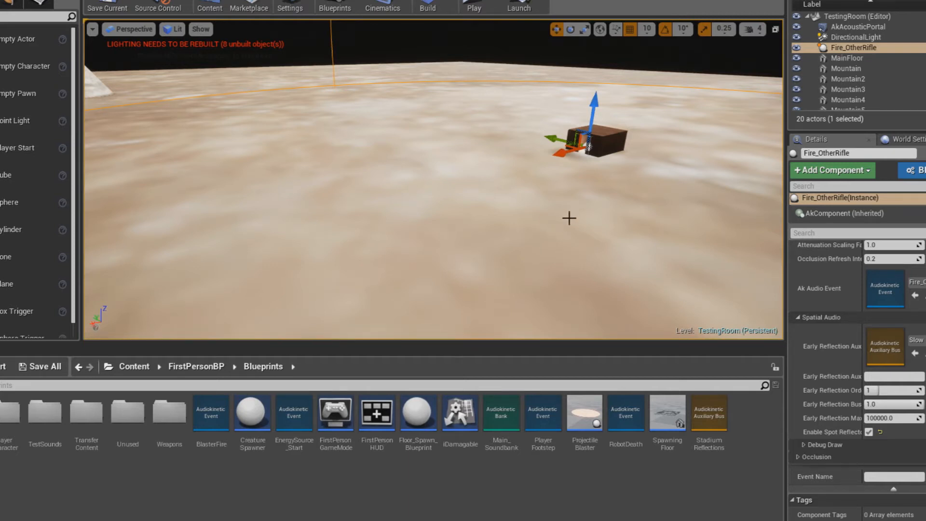
right_drag(581, 236, 567, 225)
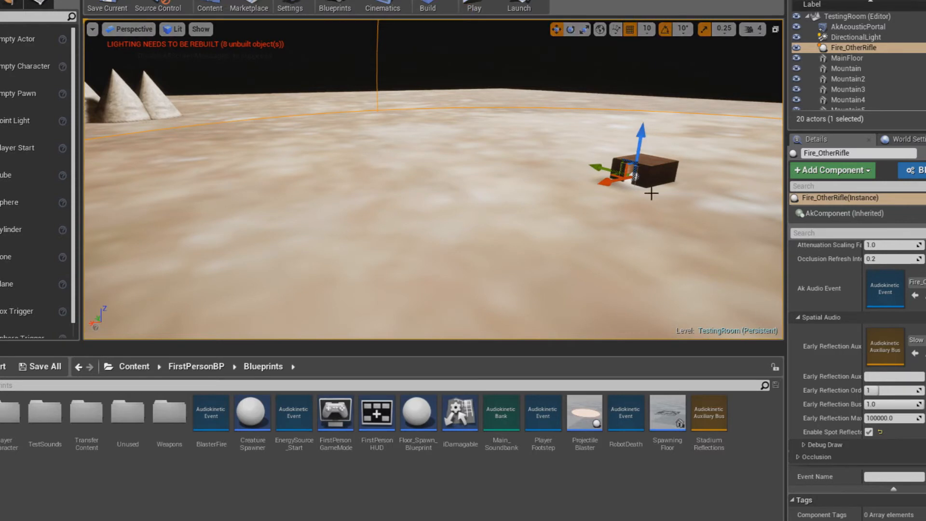
Play the TestingRoom level and fire the weapon several times to hear its reflections
click(473, 5)
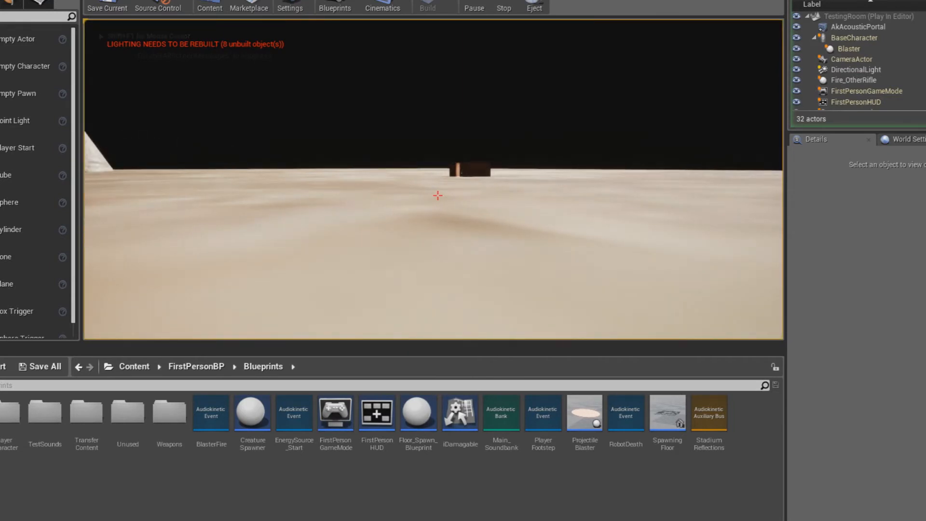
click(438, 195)
click(438, 195)
click(437, 195)
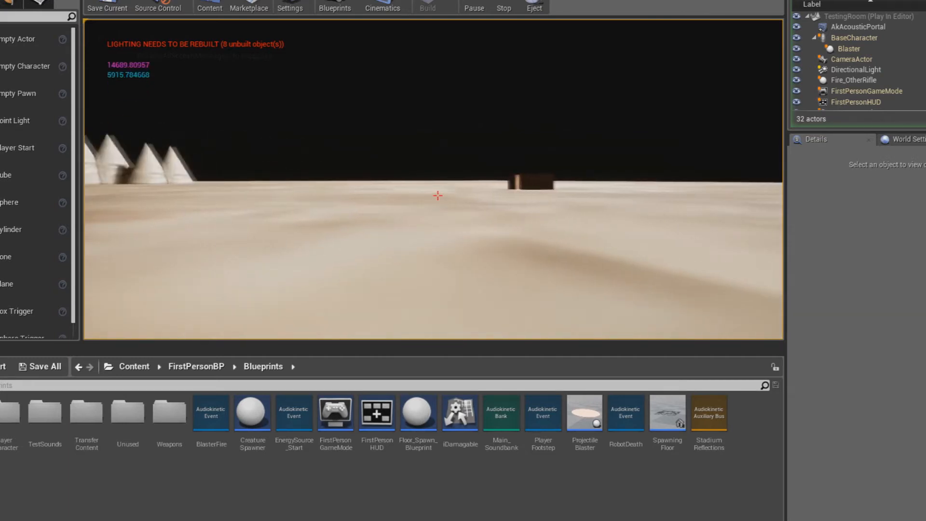
Walk the player across the open floor to the wooden hut and go inside while listening to the rifle
key(w)
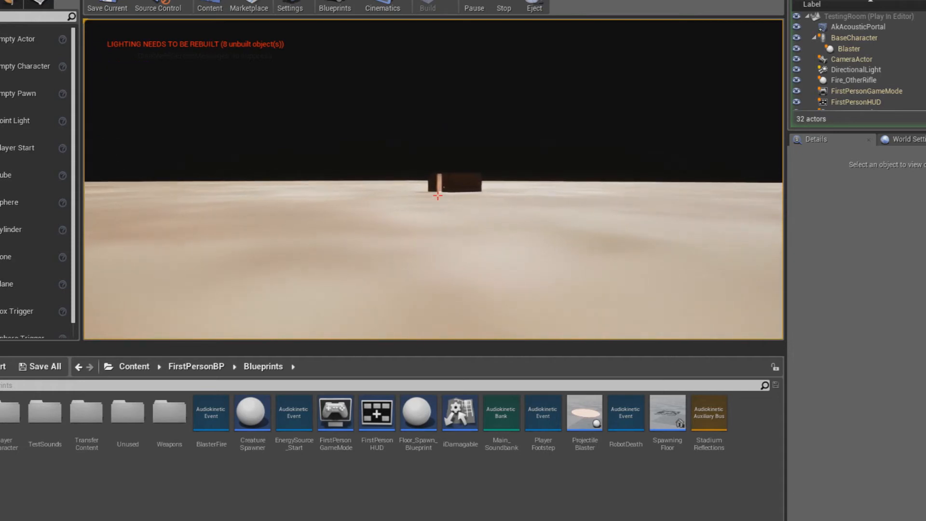
key(w)
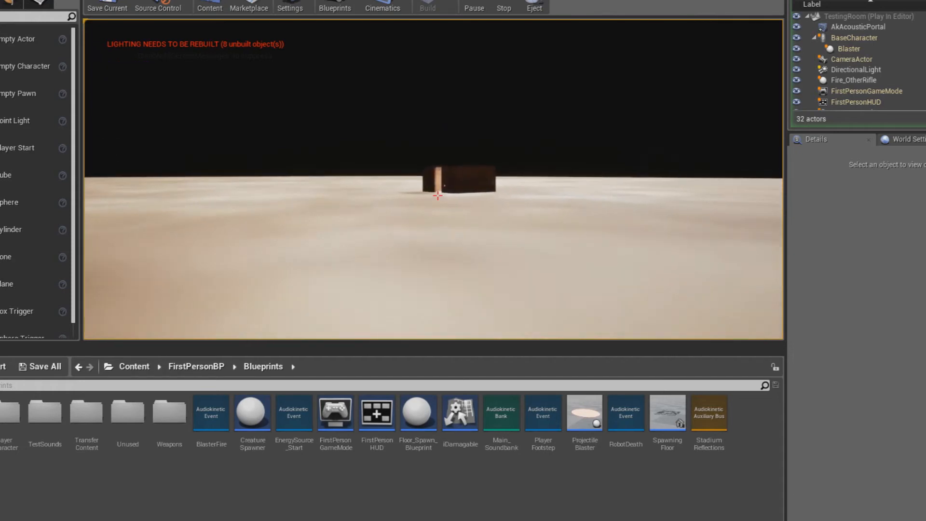
key(w)
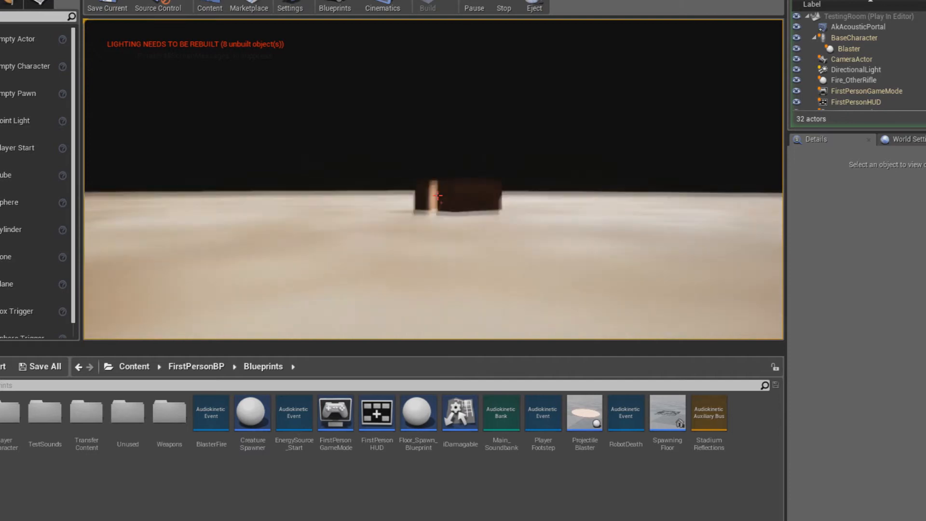
key(w)
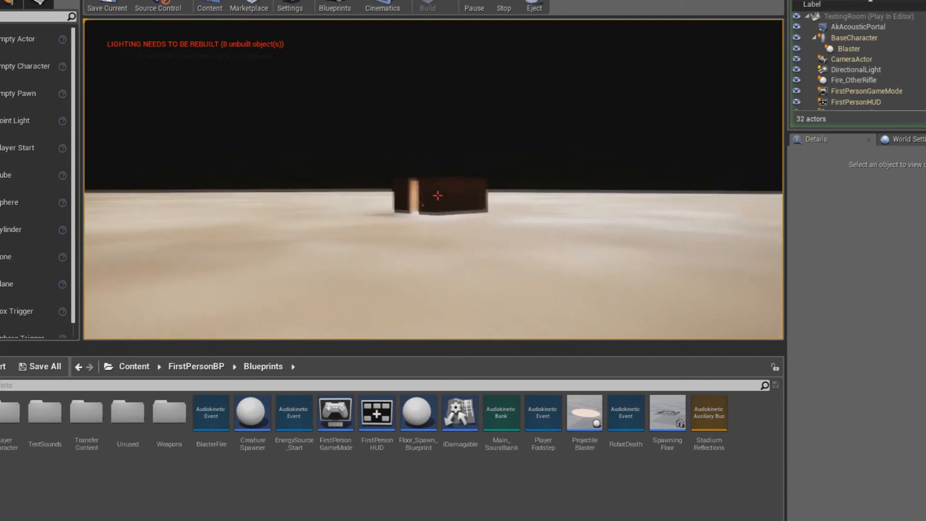
key(w)
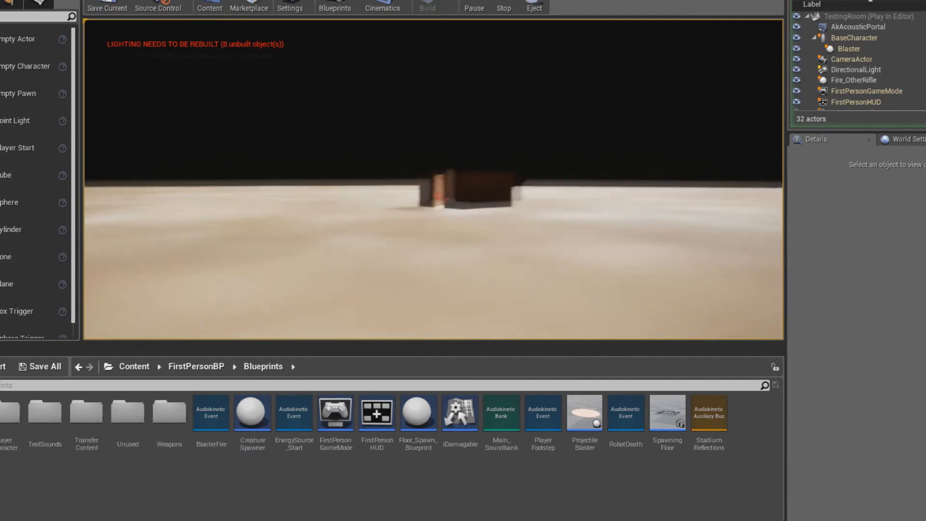
key(w)
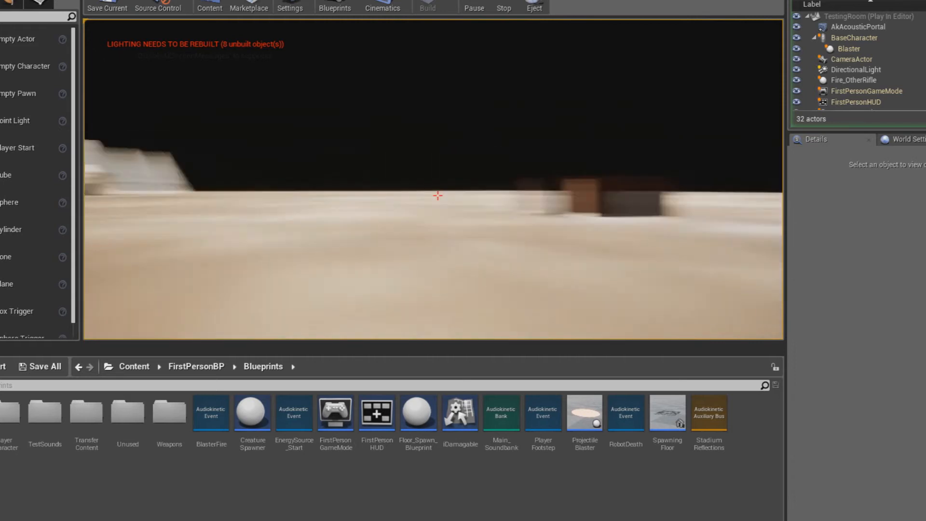
key(w)
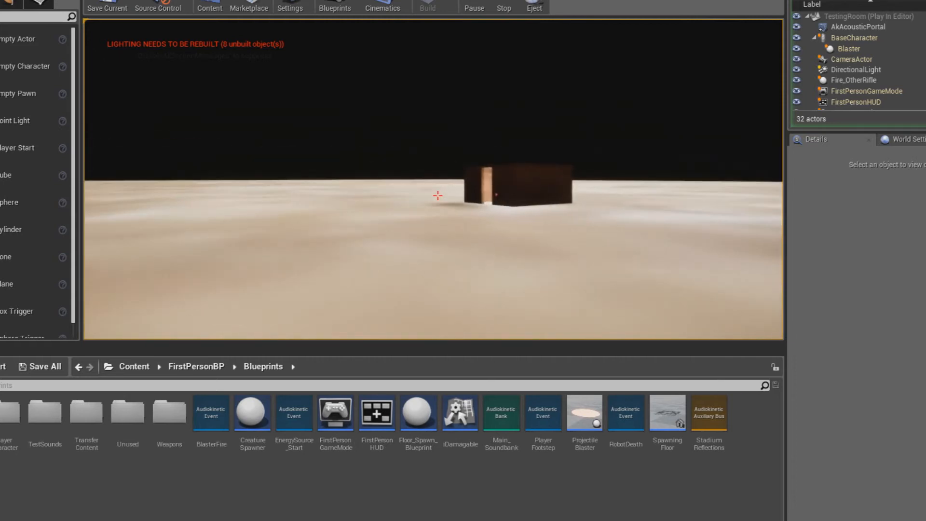
key(w)
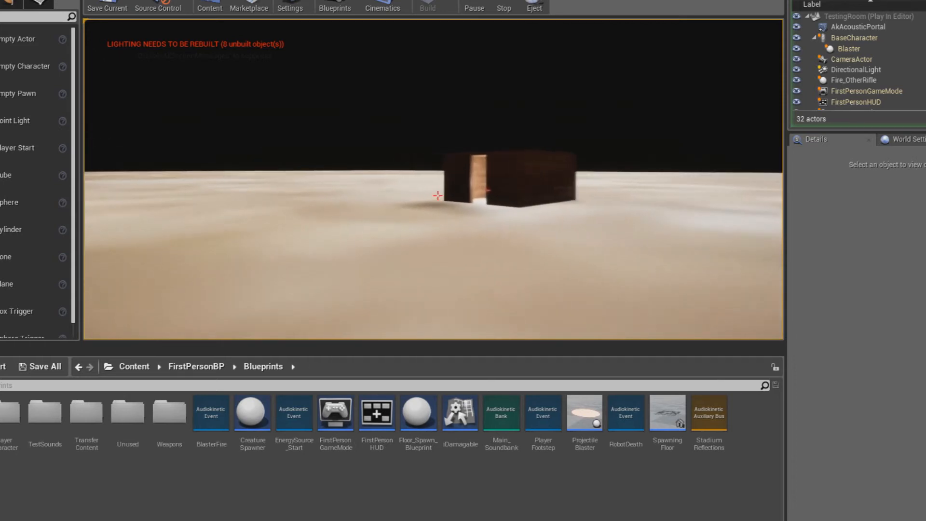
key(w)
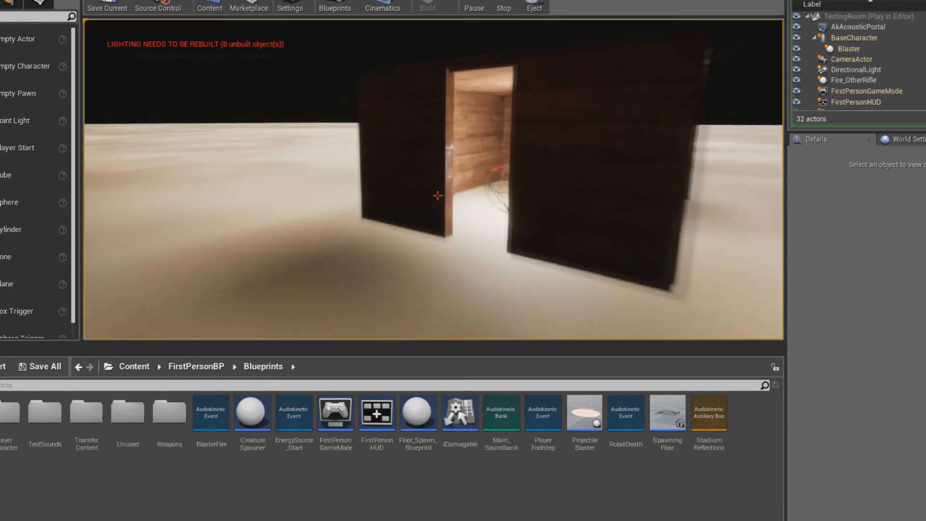
key(w)
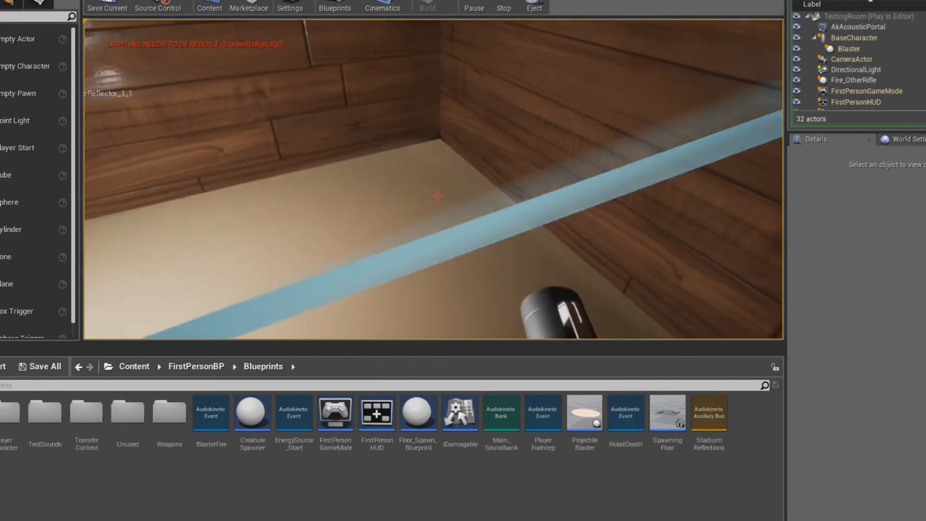
Walk the player between the walls and corners inside the wooden hut to compare the rifle's early reflections from each surface
key(w)
key(w)
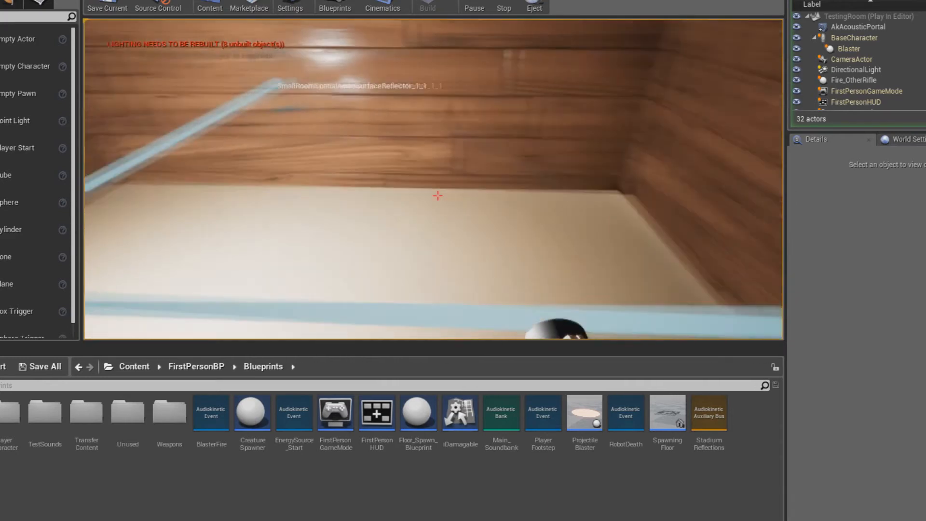
key(s)
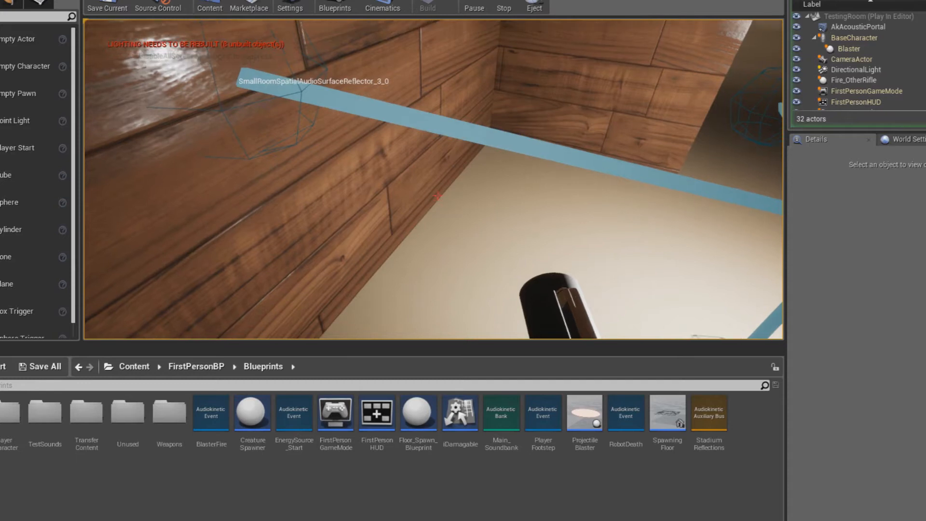
key(s)
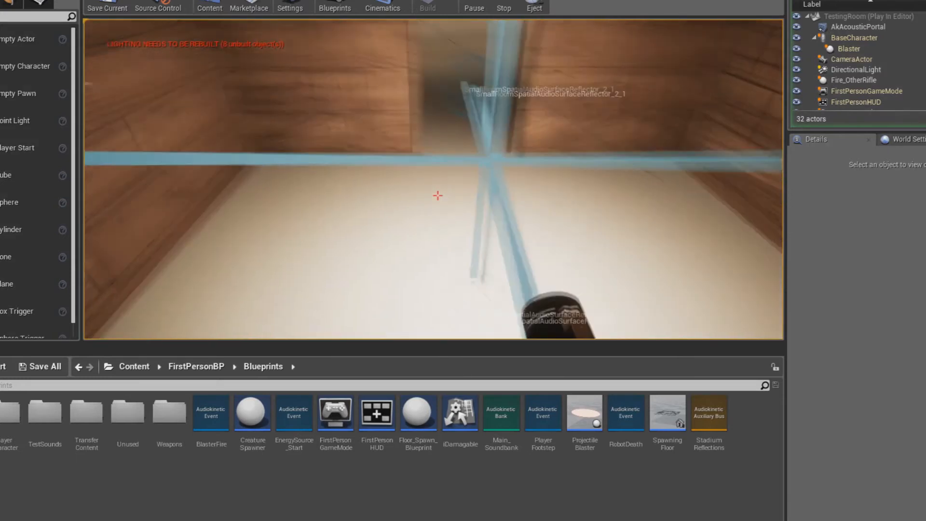
key(d)
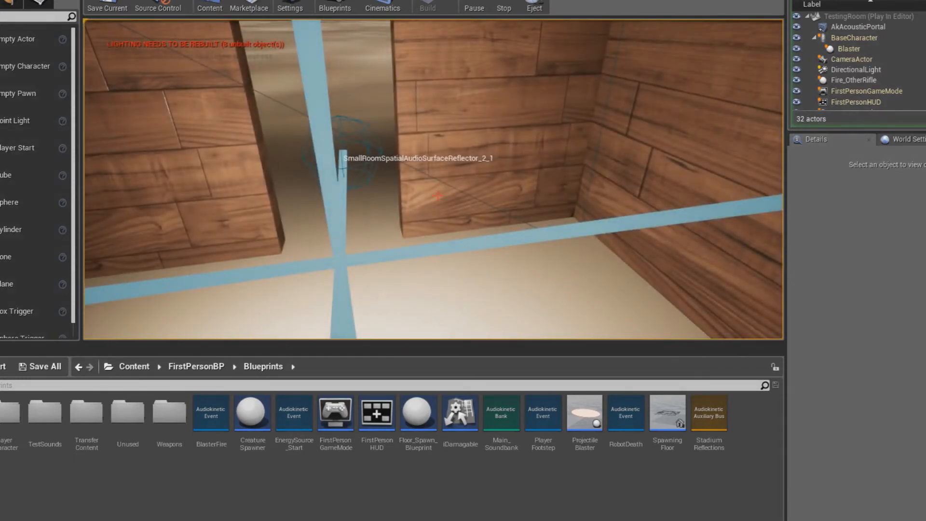
key(a)
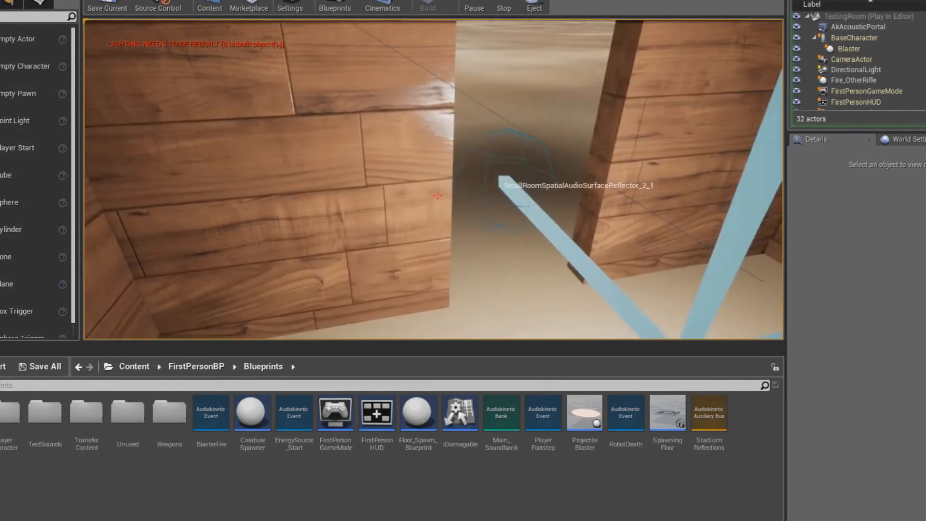
key(w)
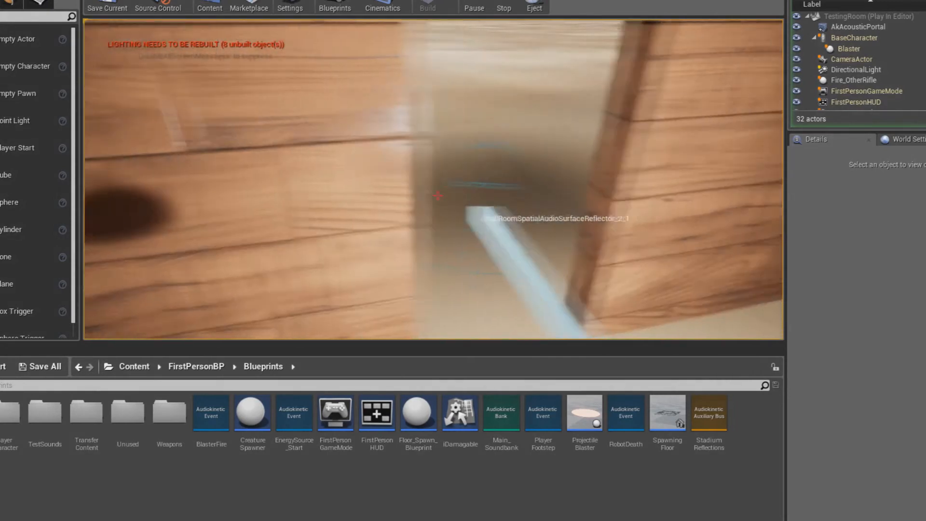
key(s)
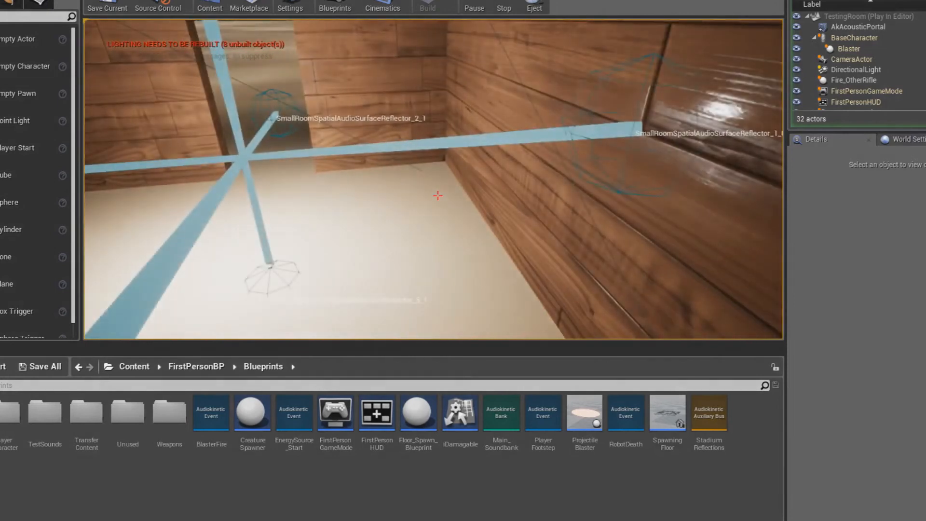
key(w)
key(s)
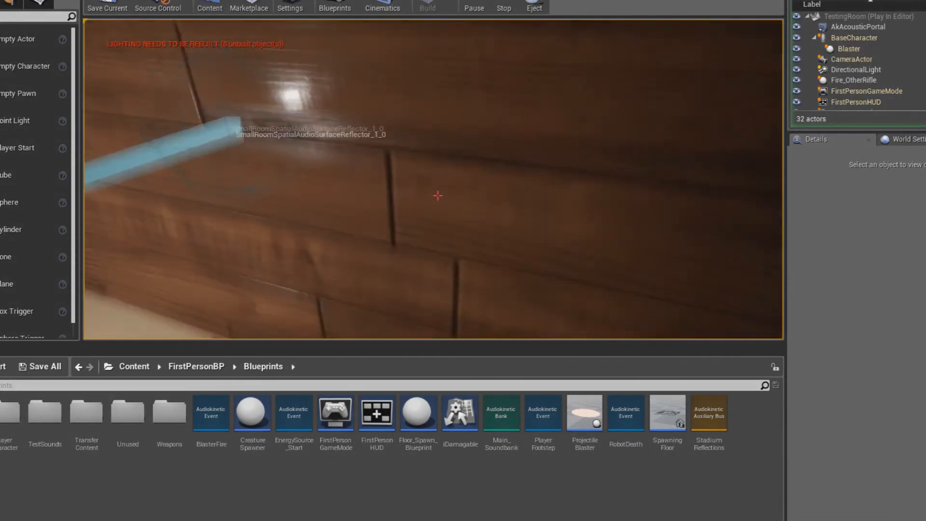
key(w)
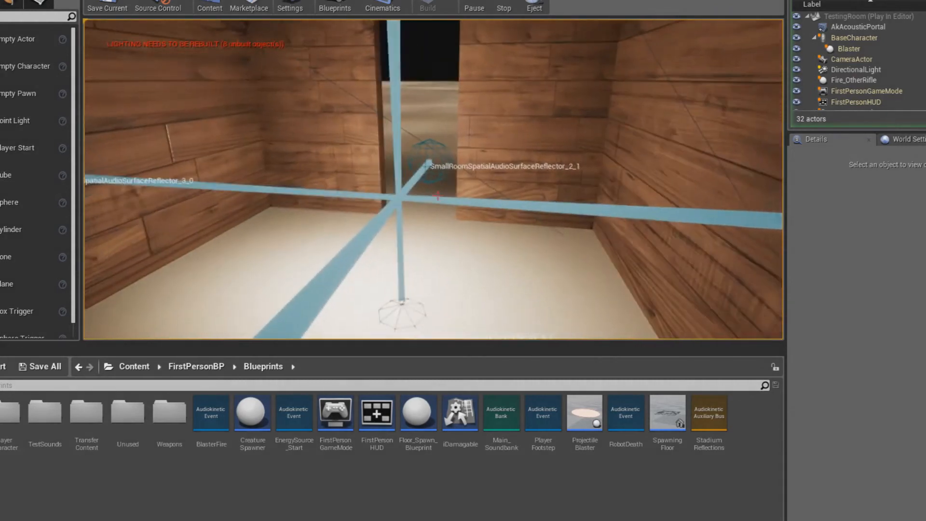
Listen to the reflections while moving from the middle of the hut up to its doorway
key(w)
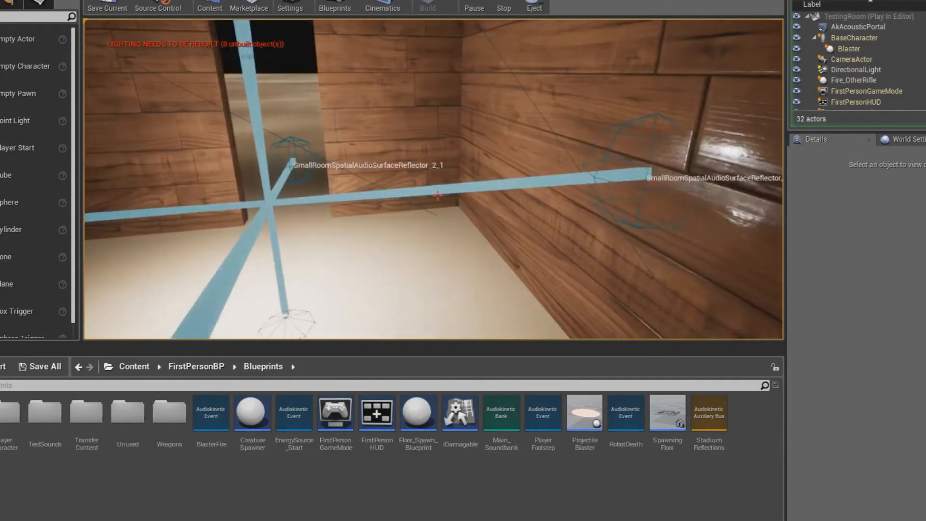
key(s)
key(w)
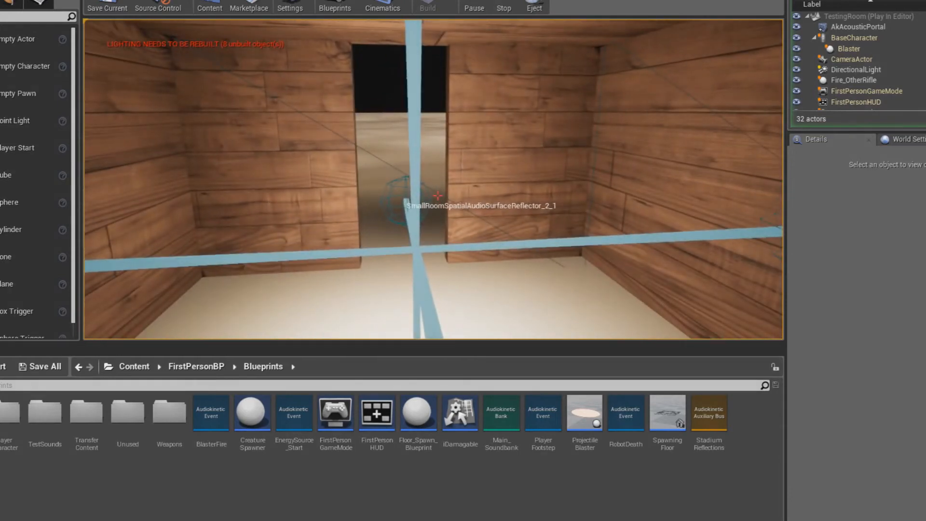
key(w)
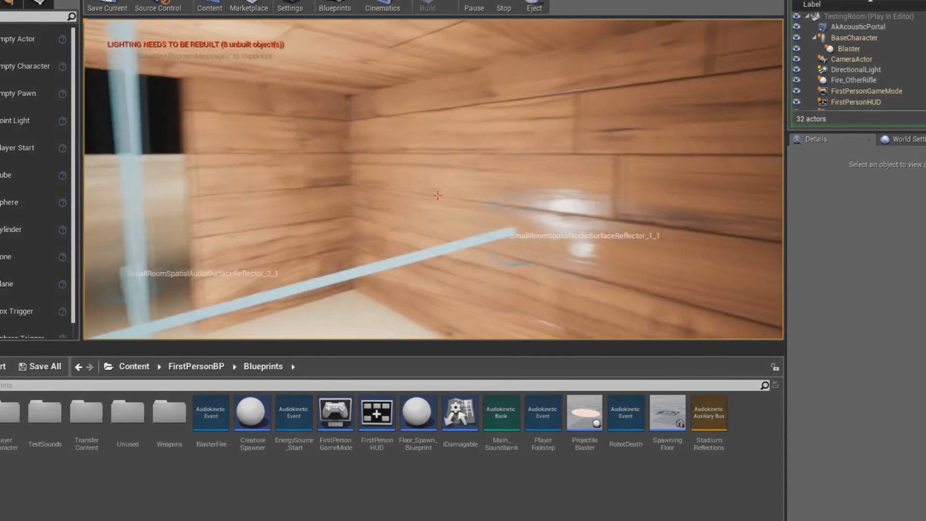
key(w)
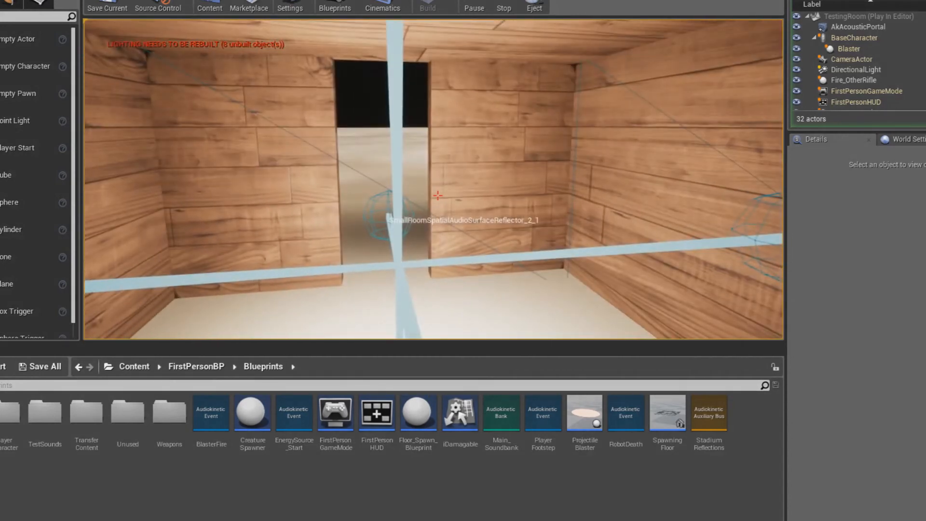
key(w)
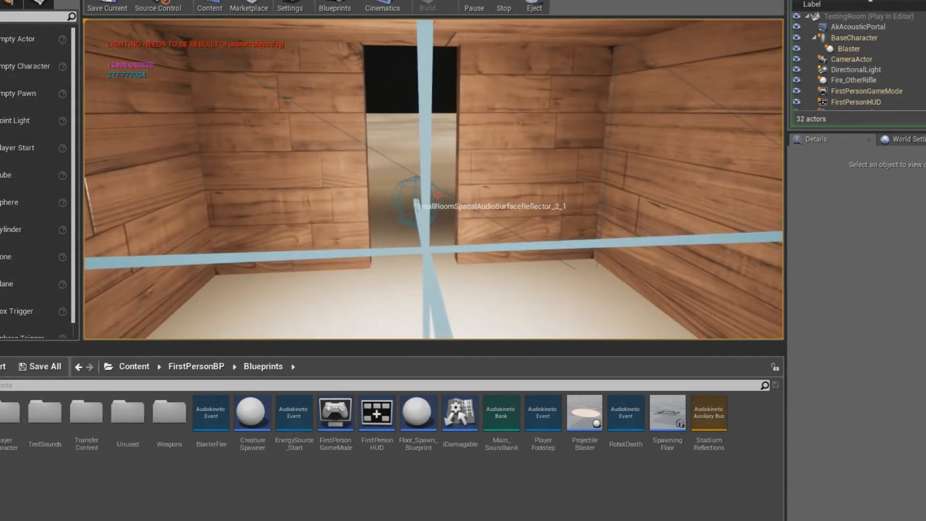
key(w)
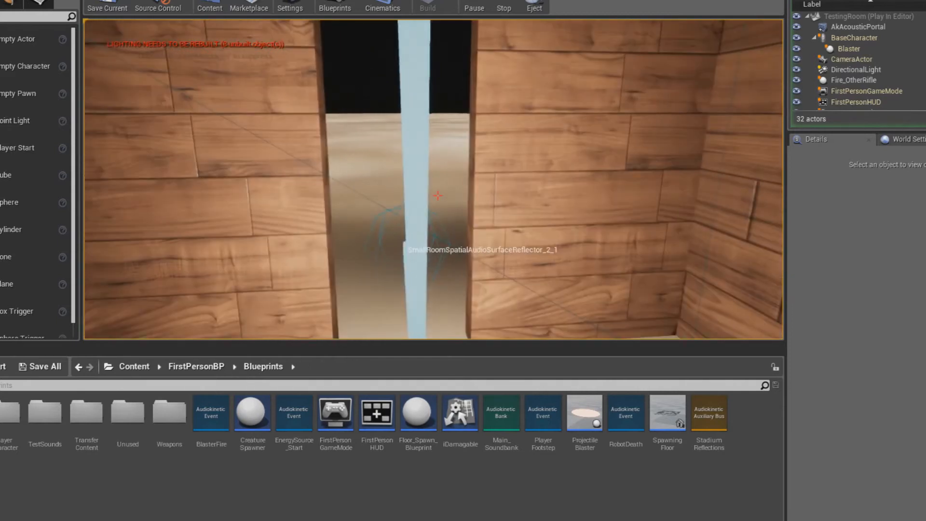
Walk the player out of the hut to hear the rifle from outside and end the play session
key(s)
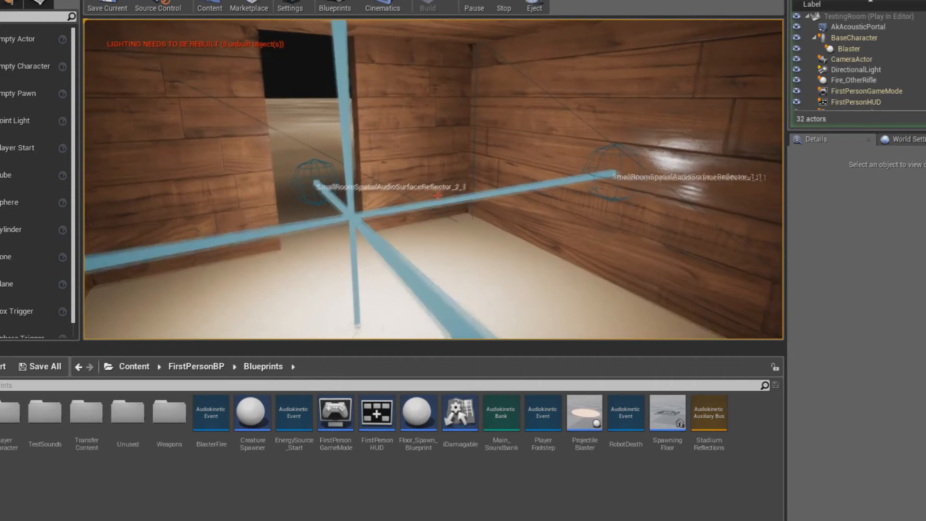
key(w)
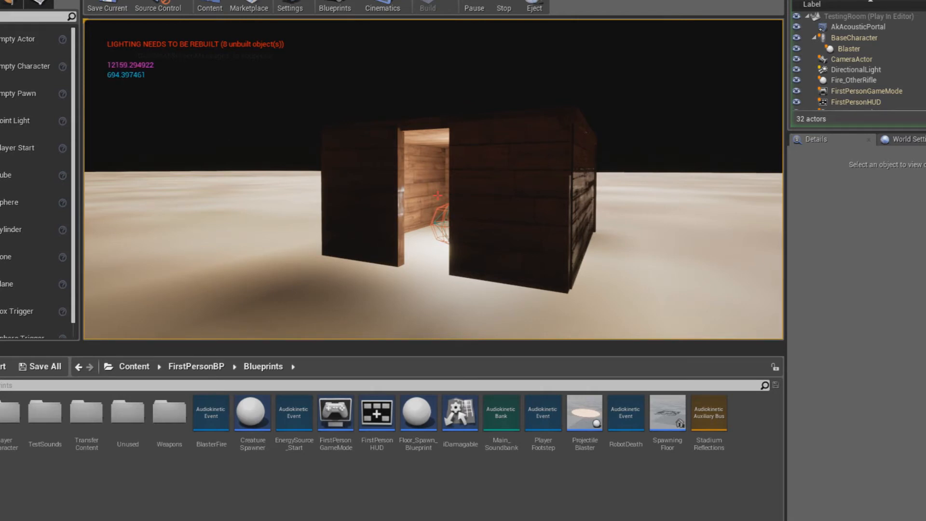
key(Escape)
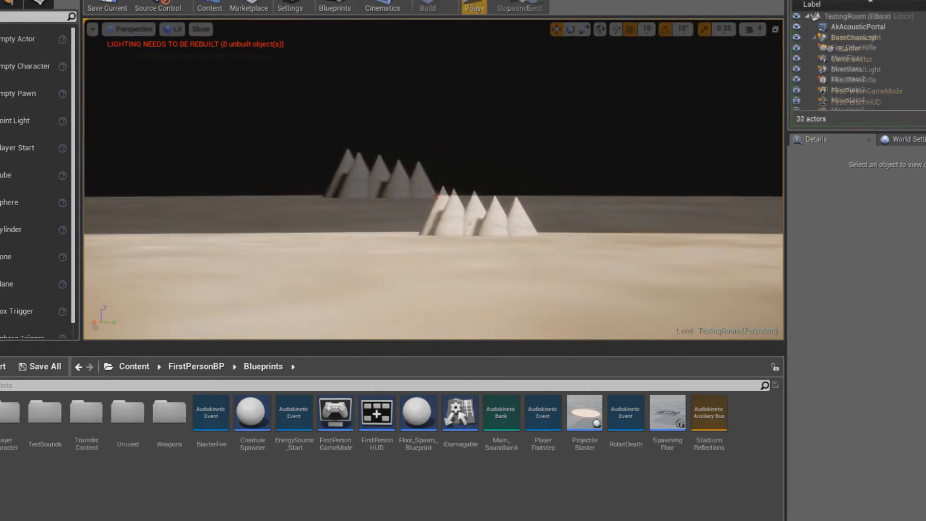
Select the Mountain Reflector among the cone-shaped mountains and review its Ak Spot Reflector auxiliary bus and acoustic texture settings
right_drag(389, 204, 420, 160)
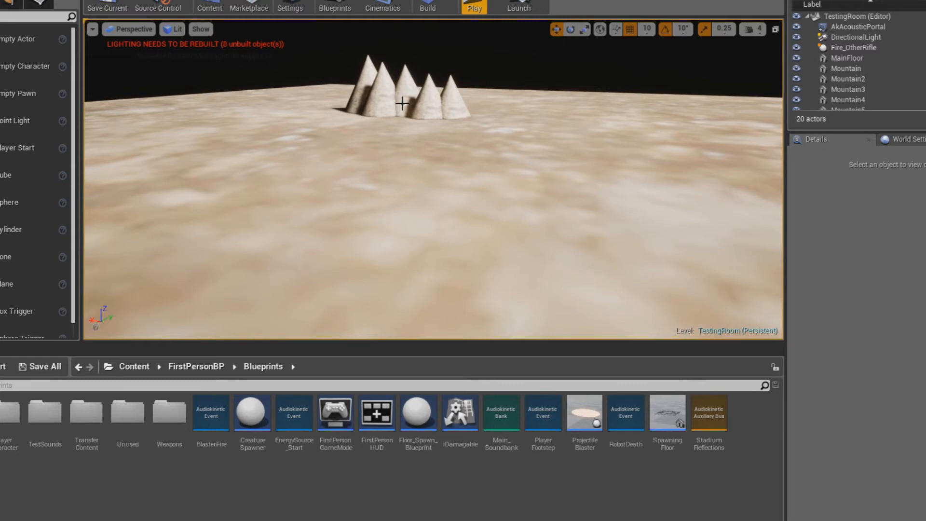
click(402, 103)
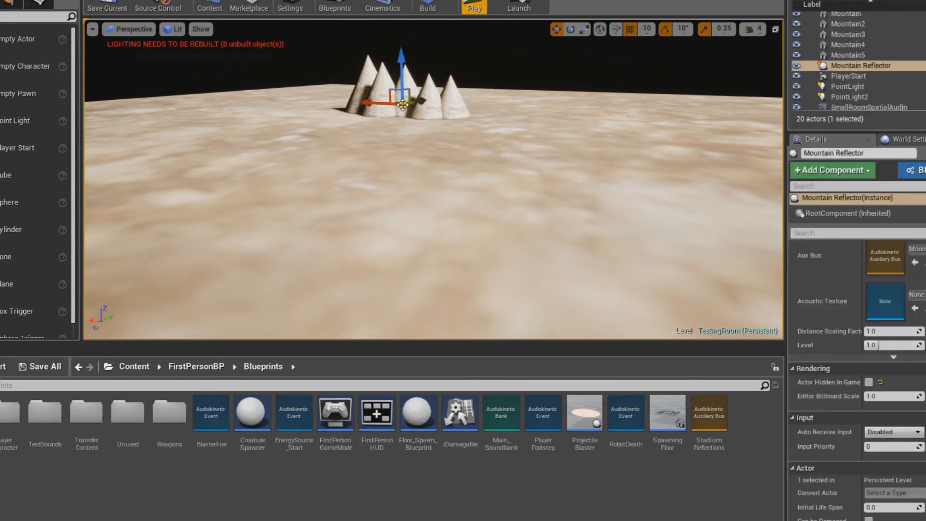
scroll(832, 286, up, 2)
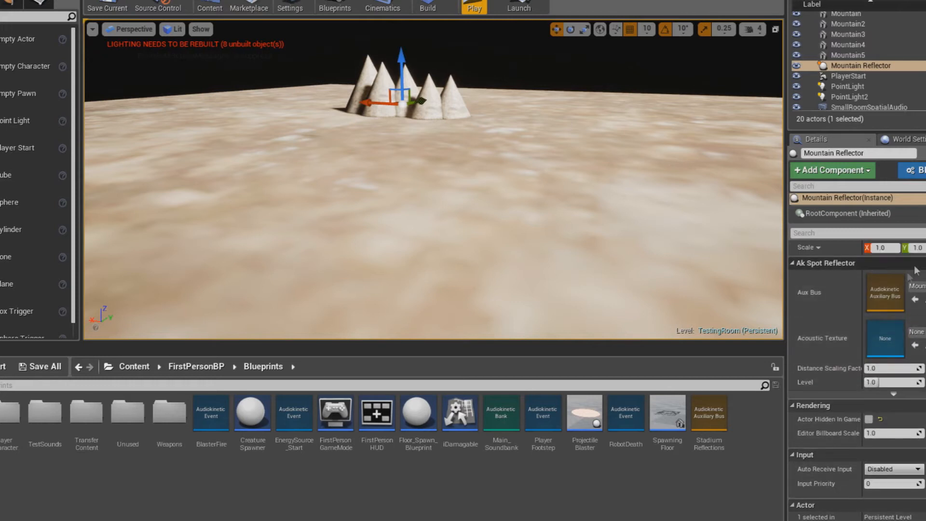
right_drag(400, 241, 340, 129)
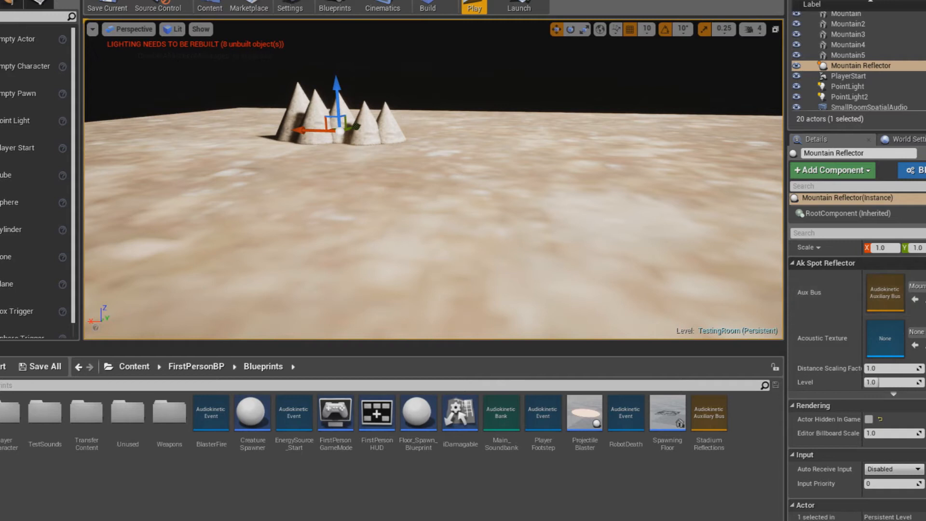
click(917, 332)
click(917, 331)
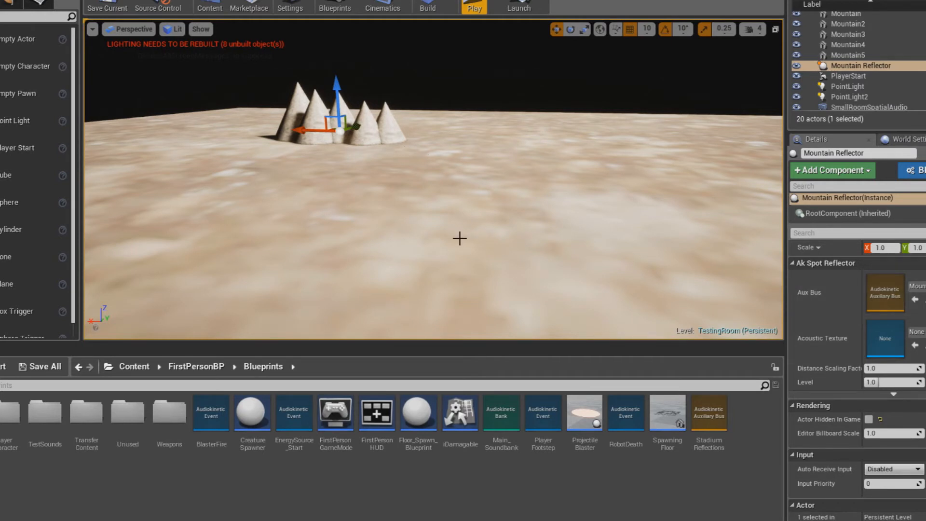
right_drag(420, 242, 431, 221)
right_drag(454, 251, 498, 242)
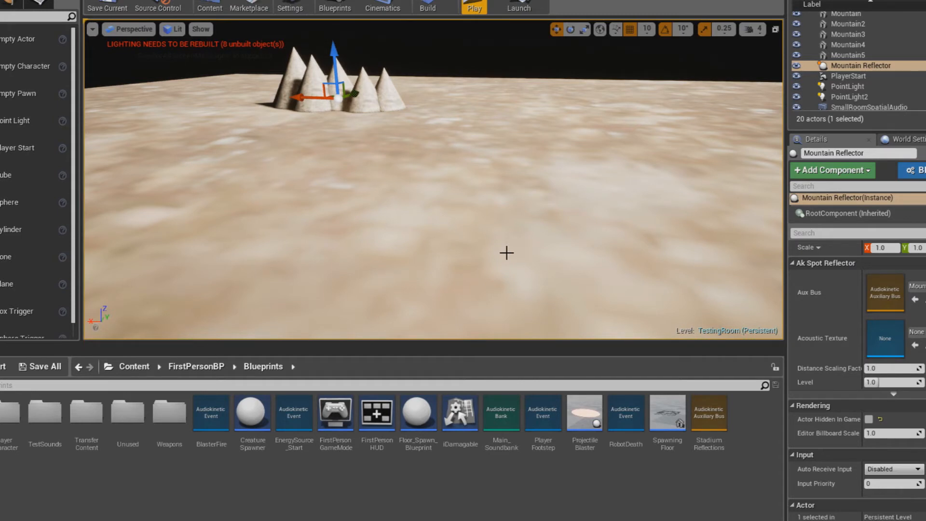
mouse_move(495, 217)
right_down()
mouse_move(509, 218)
mouse_move(477, 216)
right_up()
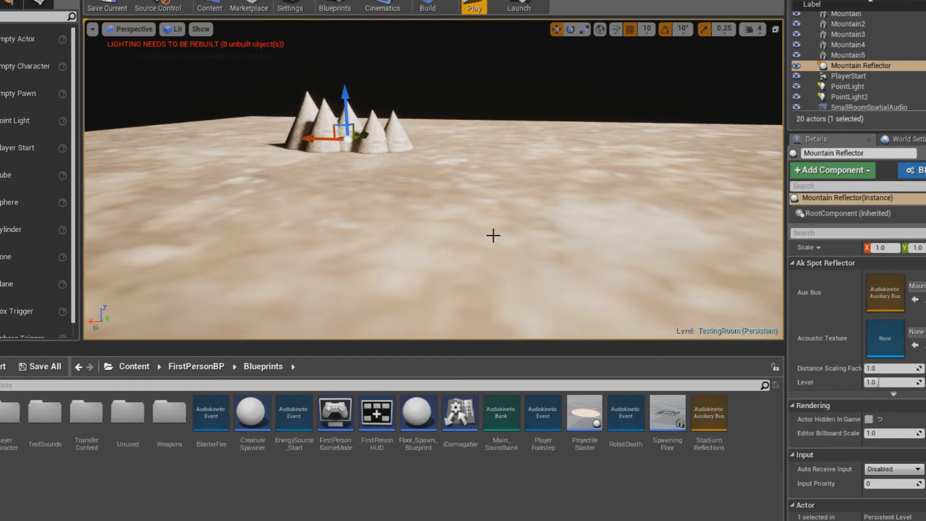
right_drag(473, 227, 434, 155)
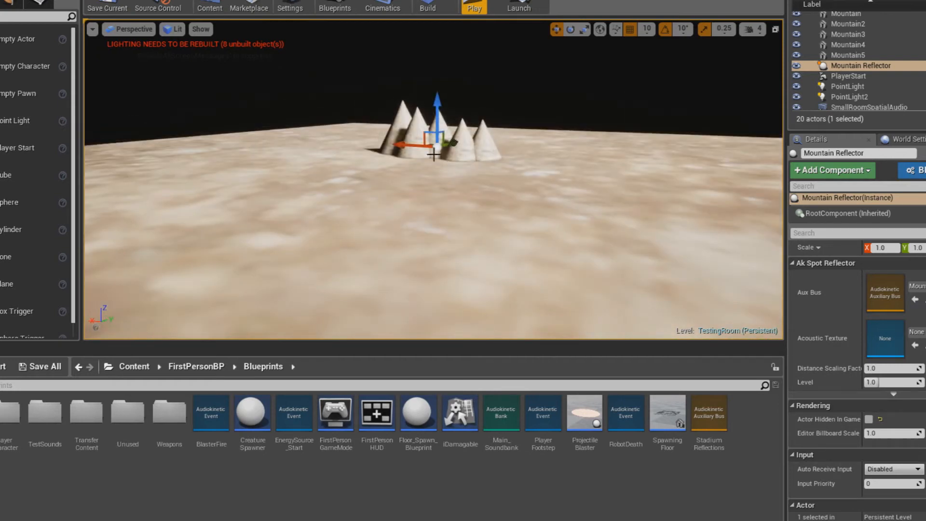
mouse_move(491, 239)
right_down()
mouse_move(504, 254)
mouse_move(487, 247)
right_up()
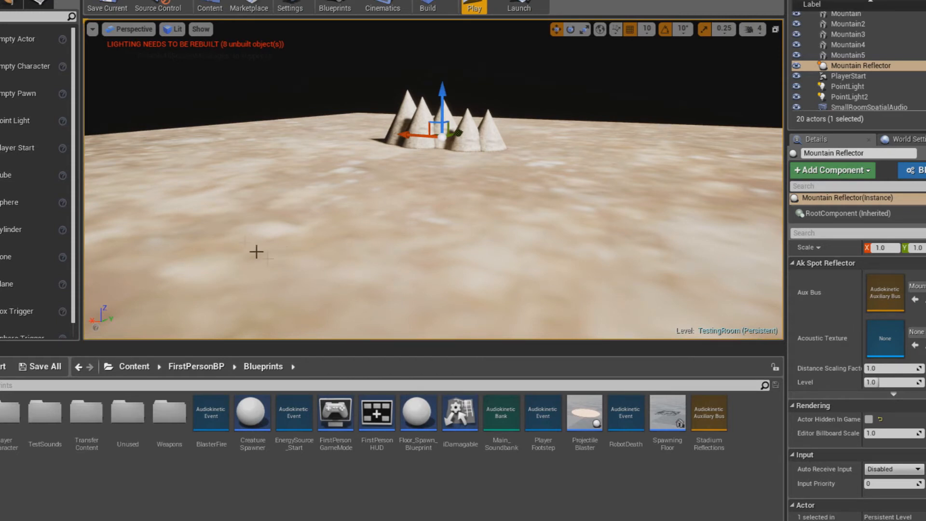
right_drag(430, 279, 410, 294)
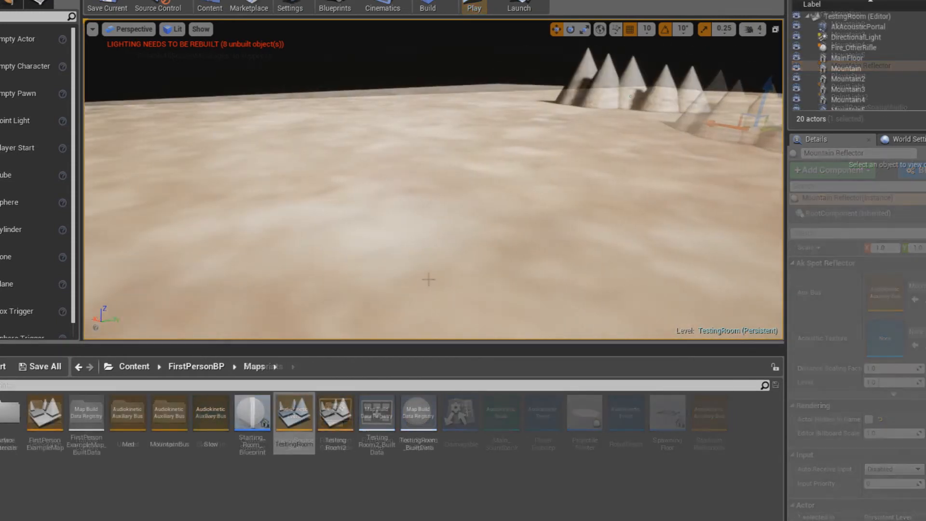
Move the Fire_OtherRifle actor away from the huts onto the open floor near the group of mountains
right_drag(428, 277, 447, 276)
right_drag(608, 262, 555, 262)
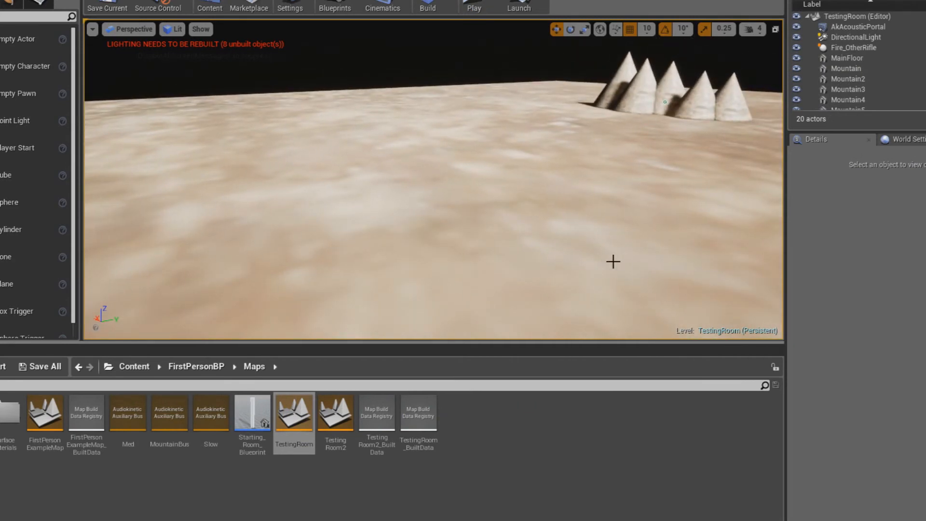
right_drag(606, 258, 710, 260)
right_drag(709, 260, 738, 261)
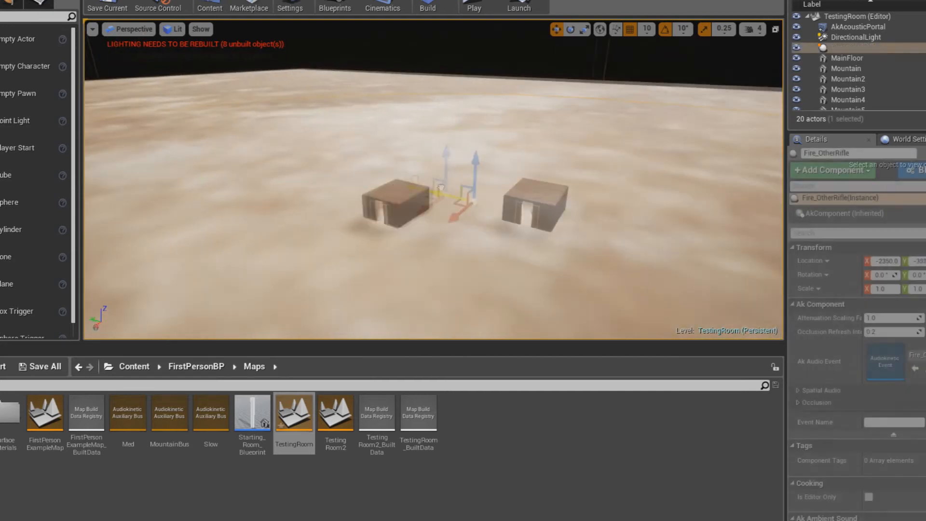
drag(442, 195, 284, 166)
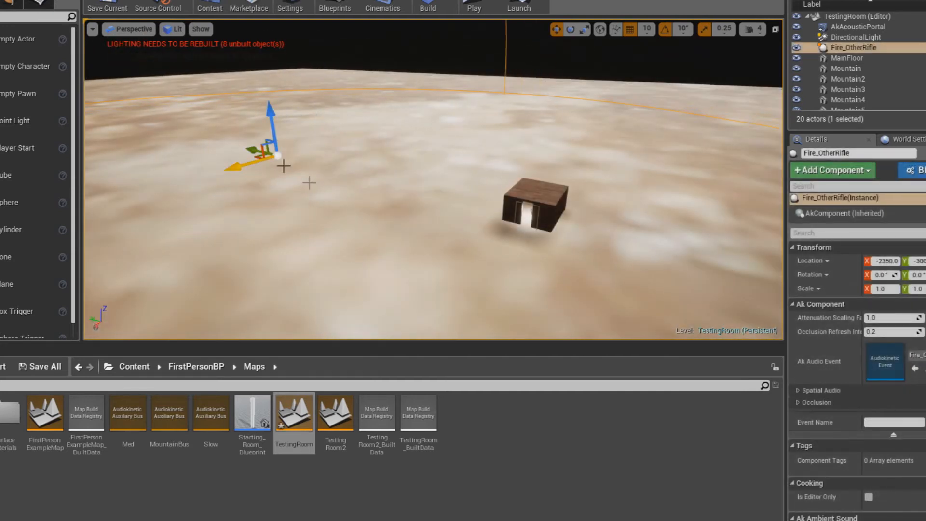
right_drag(309, 183, 222, 171)
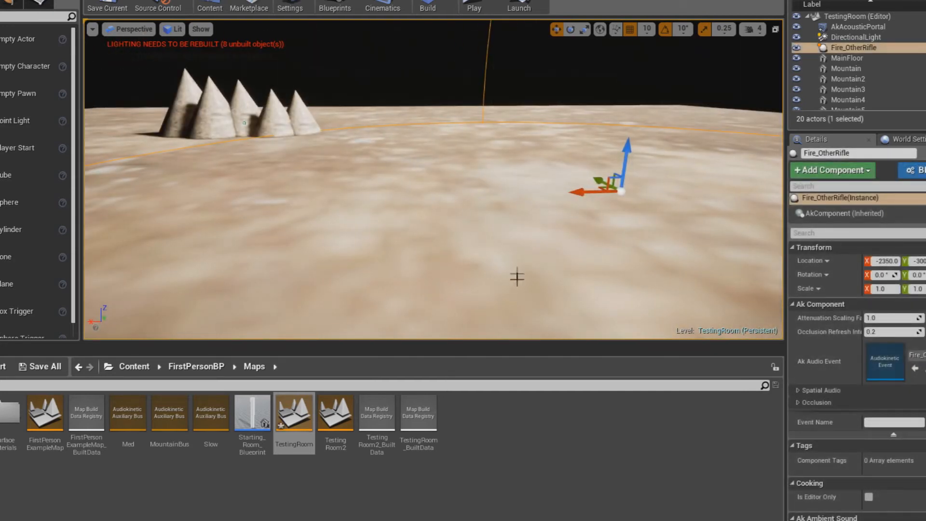
drag(607, 180, 547, 143)
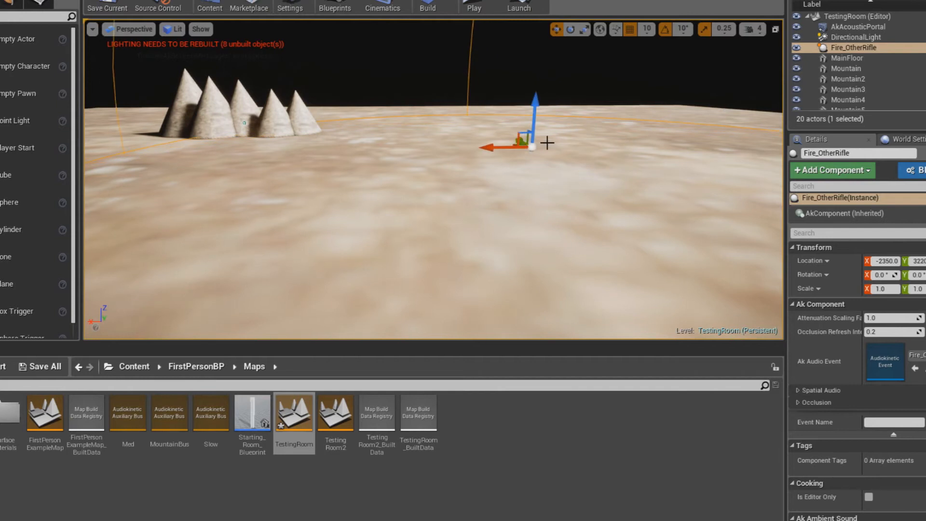
right_drag(525, 145, 477, 127)
drag(568, 179, 517, 154)
mouse_move(539, 241)
right_down()
mouse_move(522, 251)
mouse_move(533, 247)
right_up()
Save the TestingRoom level and play it, strafing the player on the open floor while facing the mountains
click(112, 7)
click(474, 7)
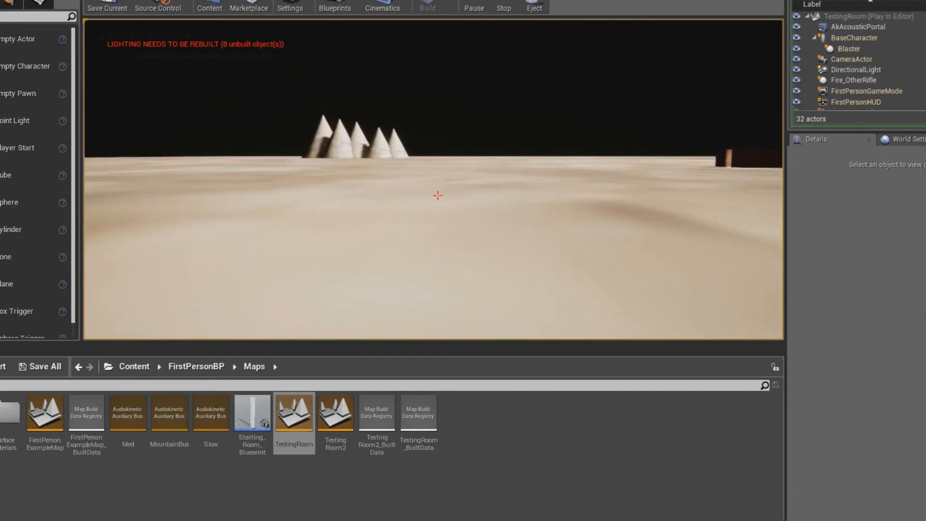
click(438, 196)
key(a)
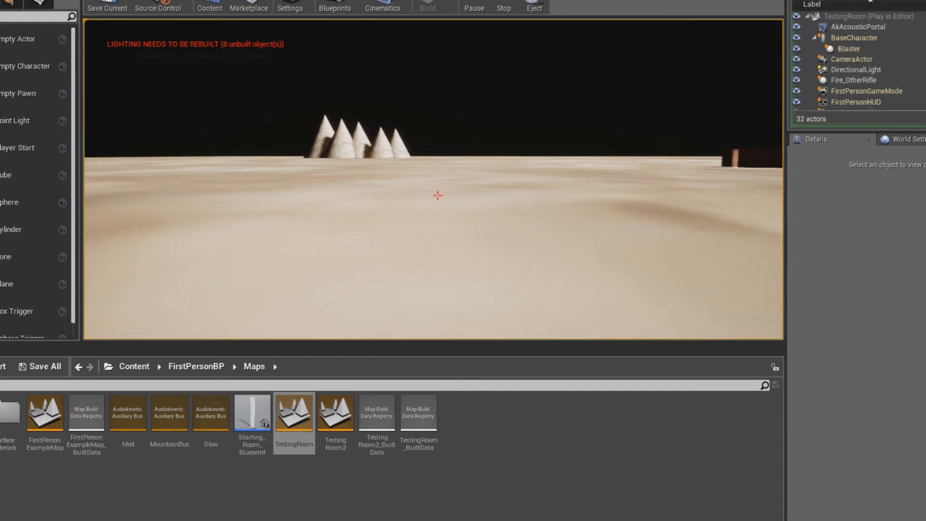
Fire the rifle on the open floor and walk the player forward to hear the reflections while approaching the mountains
click(438, 196)
key(w)
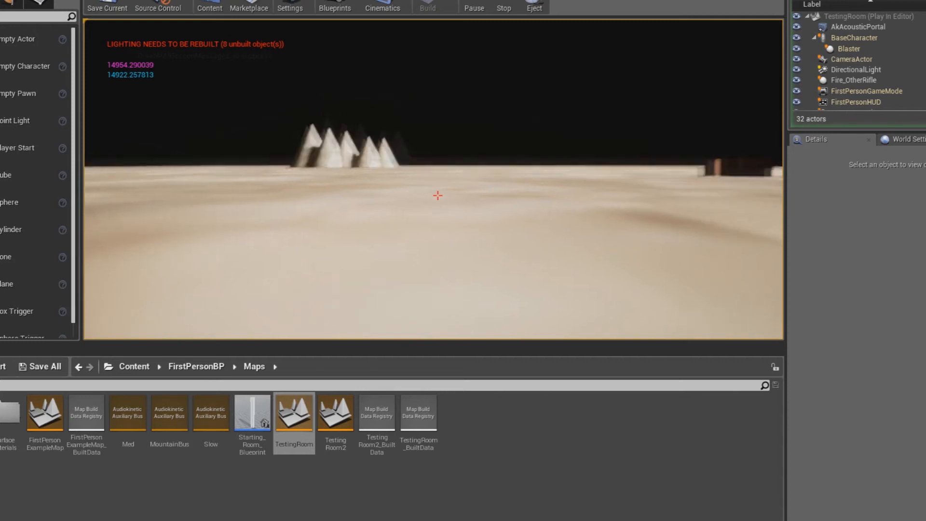
key(w)
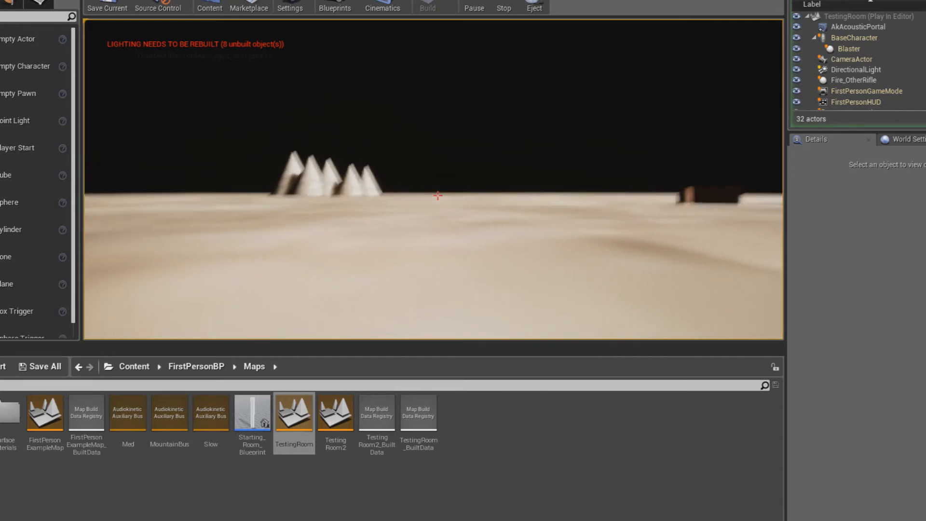
click(438, 195)
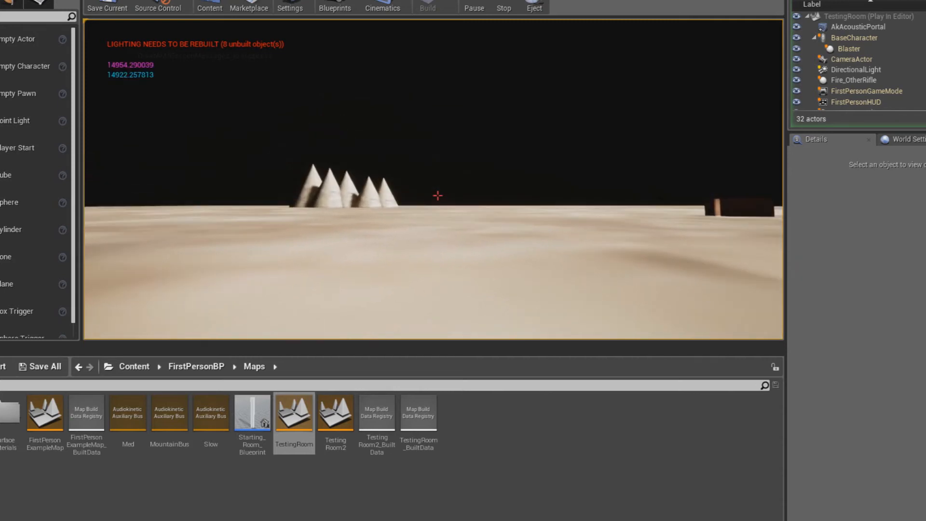
key(w)
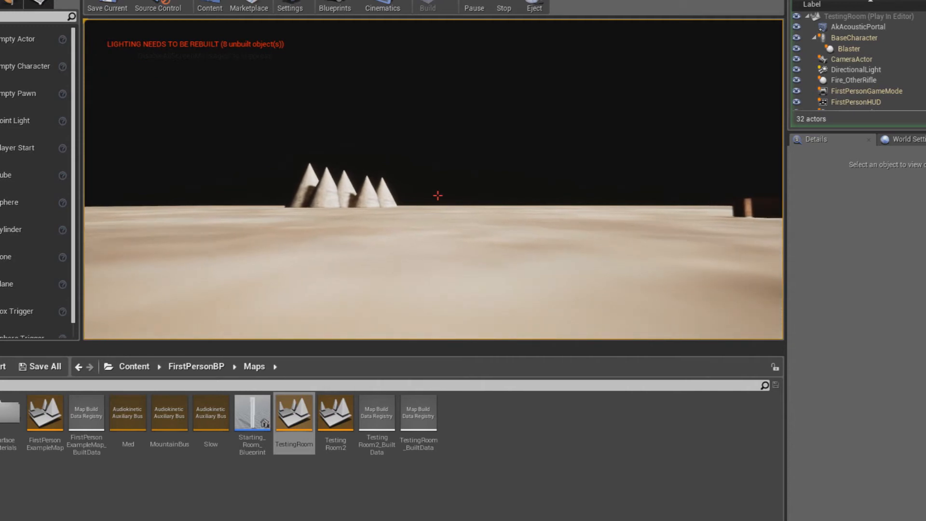
key(w)
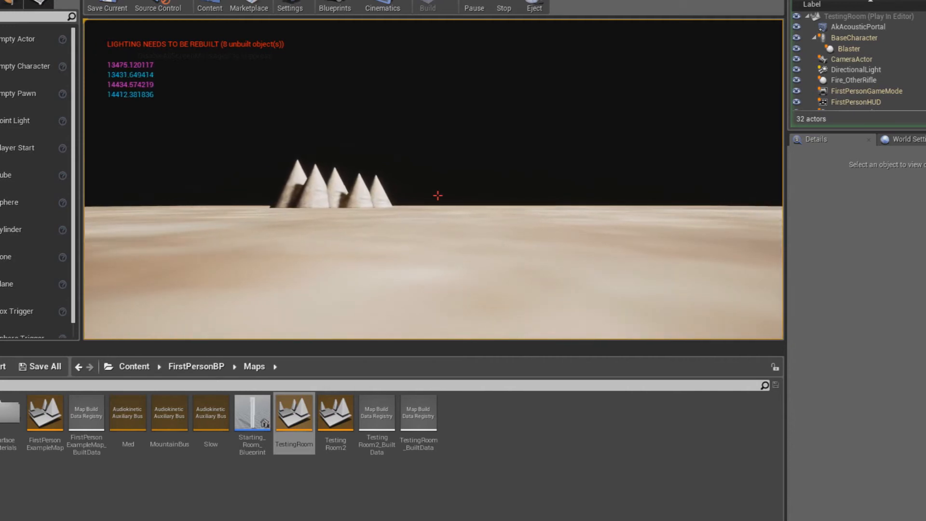
Walk the player closer to the group of mountains to compare the rifle's reflections at shorter distances, and end the play session
key(w)
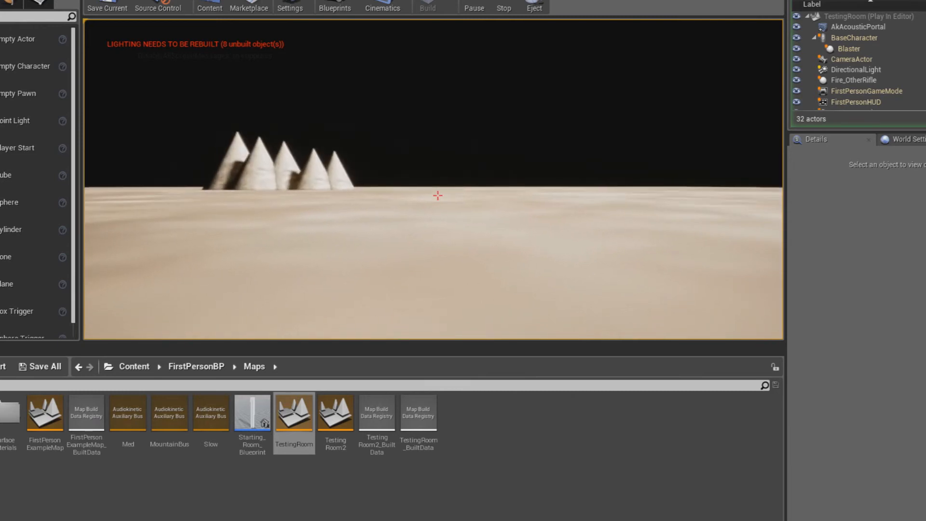
key(w)
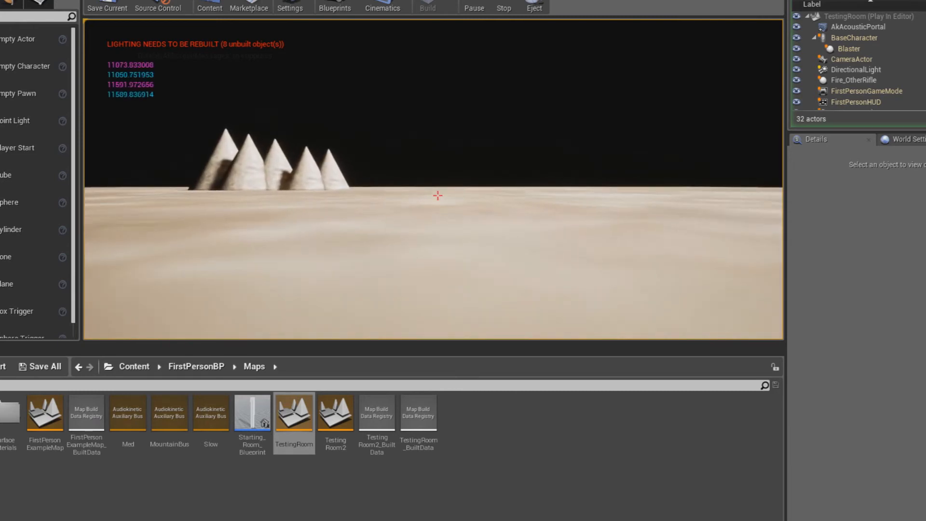
key(w)
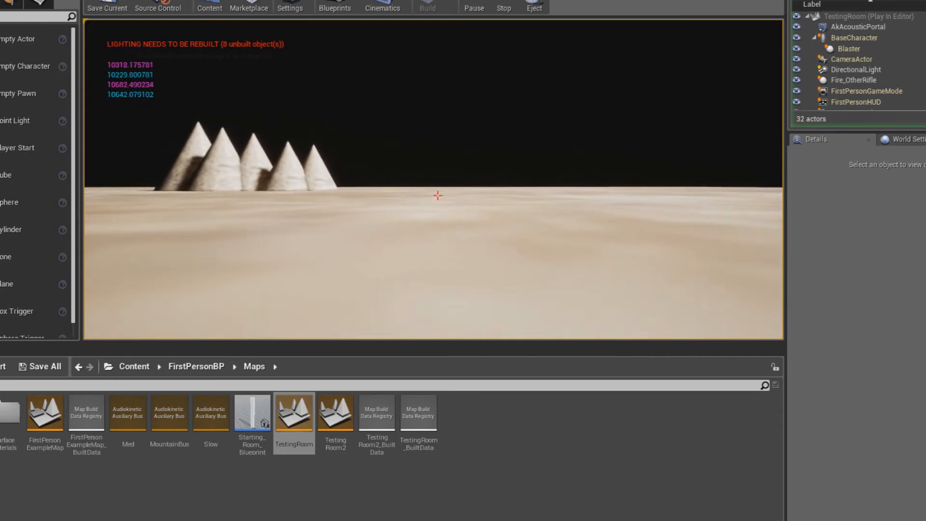
key(w)
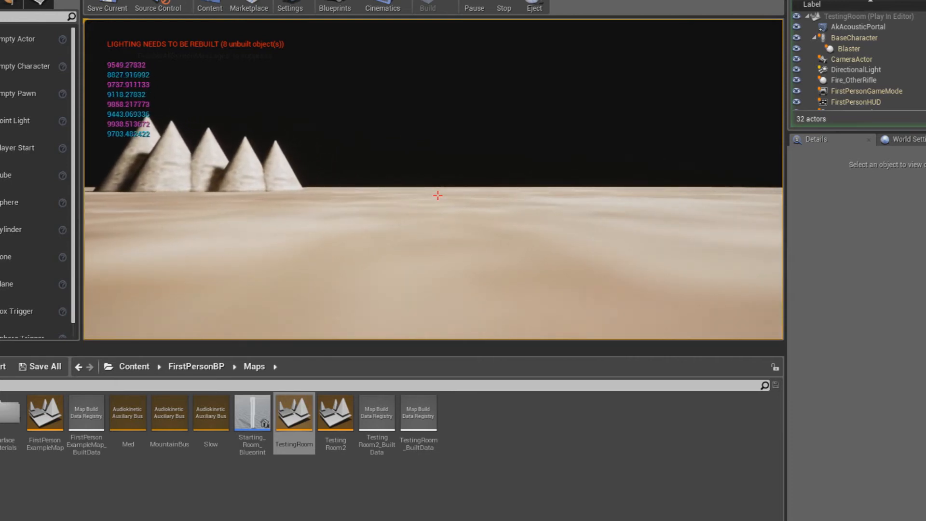
key(w)
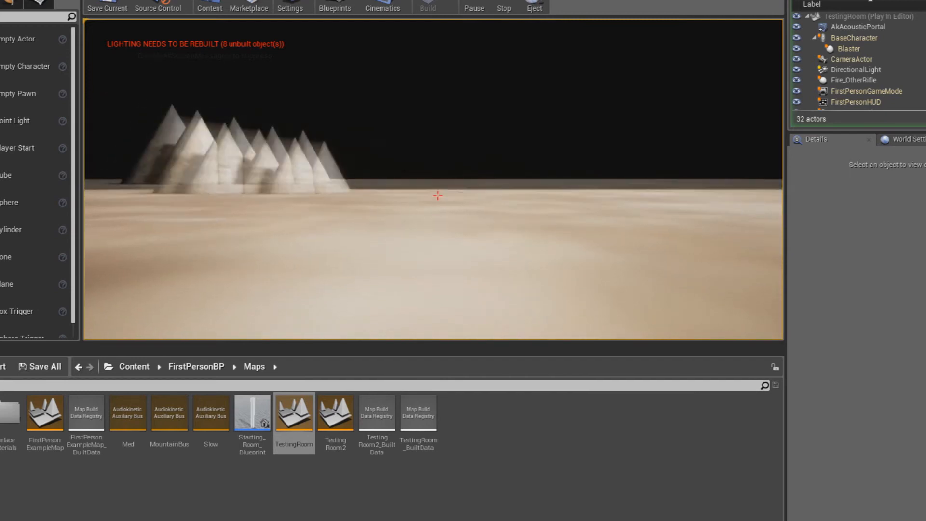
key(Escape)
Open the TestingRoom2 level from the FirstPersonBP Maps folder
right_drag(428, 211, 409, 221)
right_drag(420, 284, 423, 283)
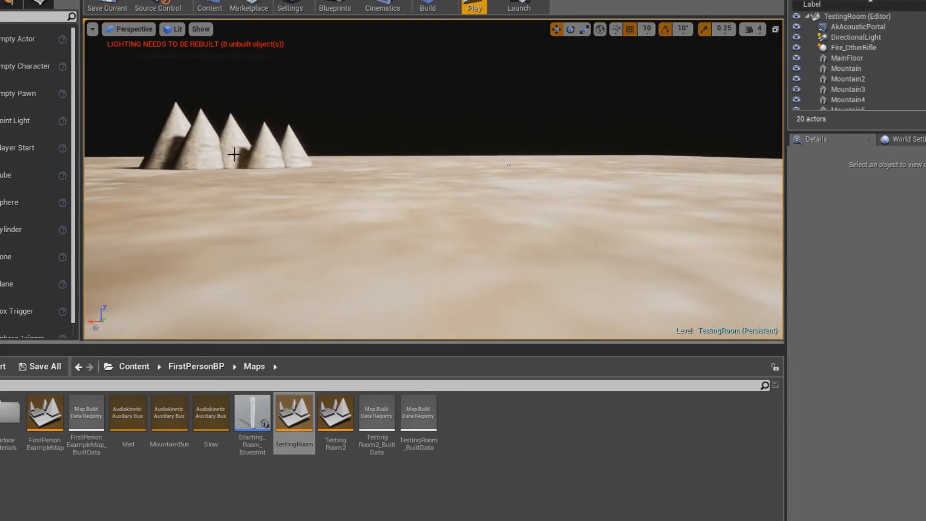
double_click(335, 414)
Select AkSpatialAudioVolume, Fire_OtherRifle, Mountain Reflector and AkSpotReflector1 in turn to review the first volume's setup and reflector auxiliary buses
right_drag(463, 273, 474, 247)
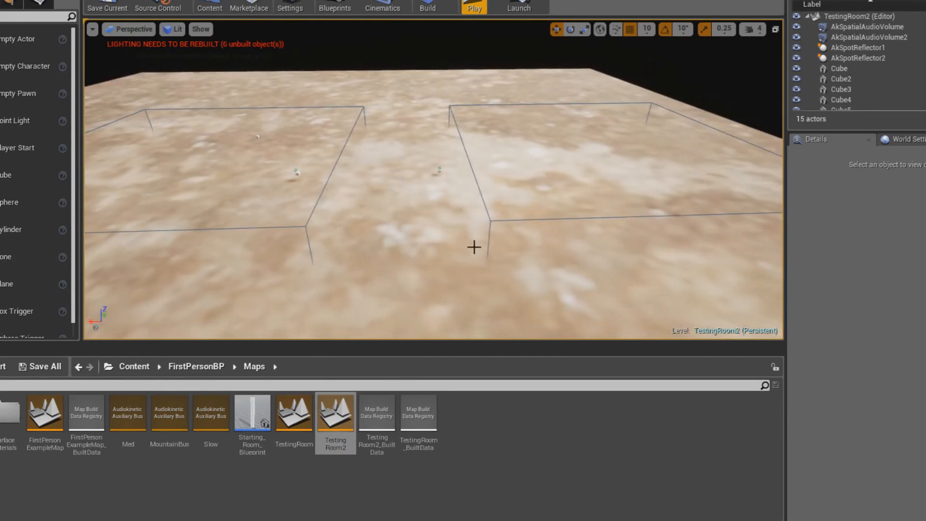
right_drag(526, 281, 450, 259)
click(336, 217)
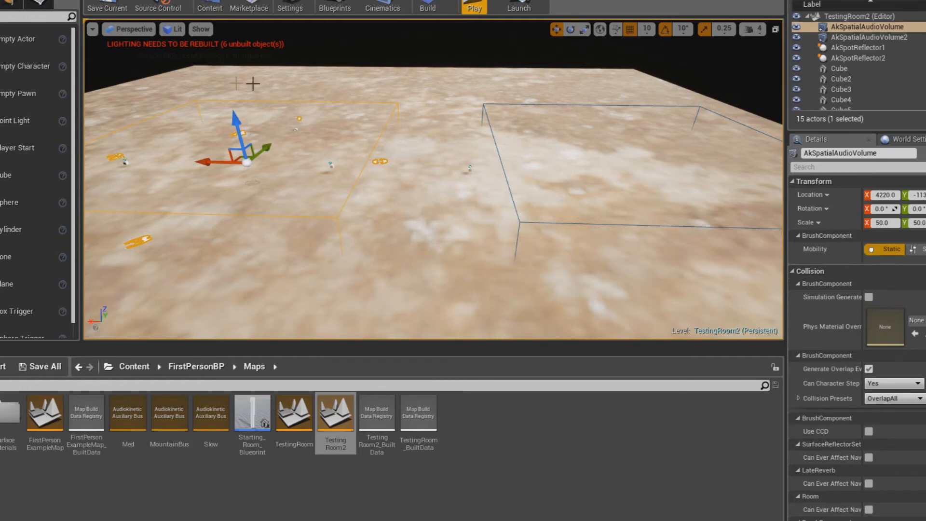
right_drag(383, 288, 308, 287)
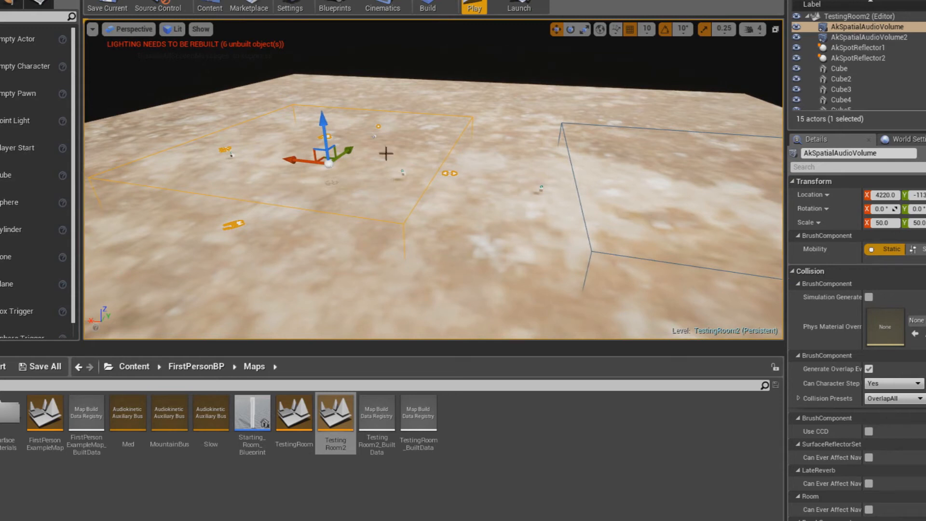
click(374, 136)
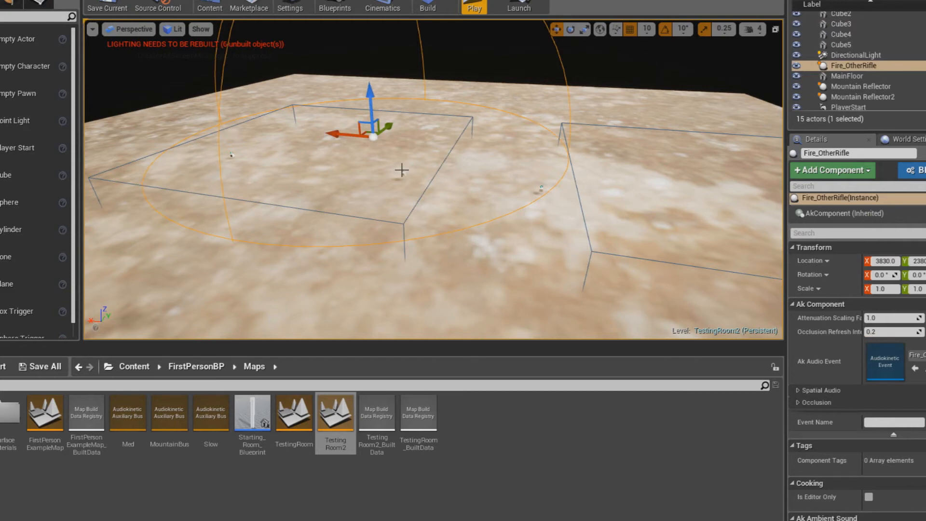
click(401, 170)
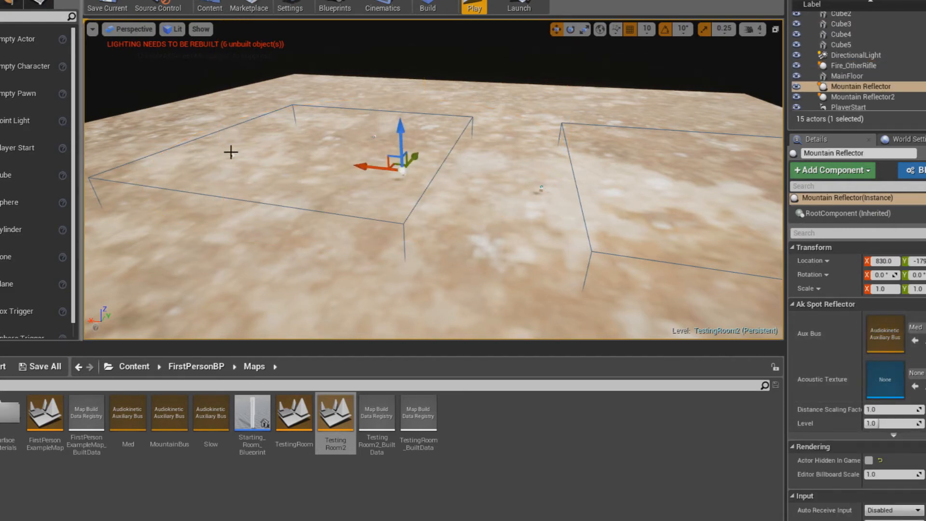
click(232, 152)
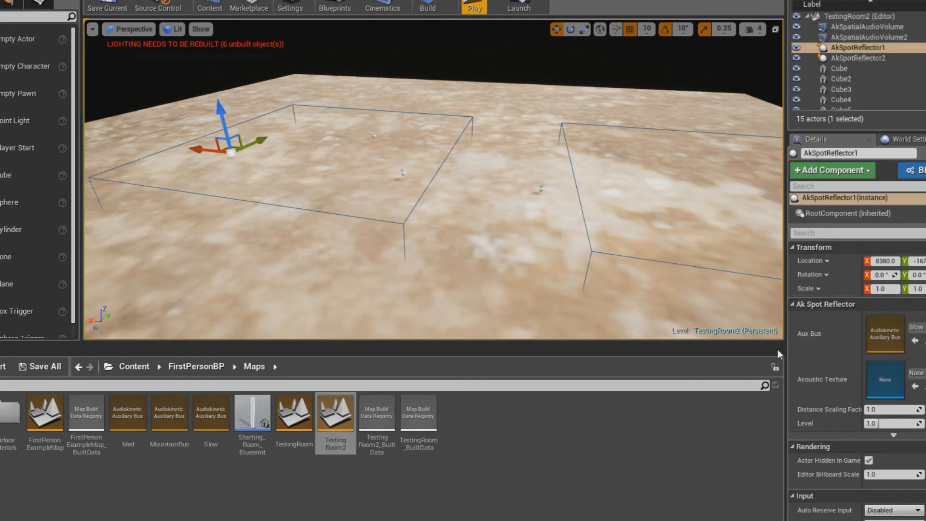
Select AkSpatialAudioVolume2, Mountain Reflector2 and AkSpotReflector2 in turn to review the second volume's reflector placement and auxiliary buses
mouse_move(433, 267)
right_down()
mouse_move(502, 256)
mouse_move(464, 267)
mouse_move(483, 263)
mouse_move(428, 259)
right_up()
key(d)
click(439, 233)
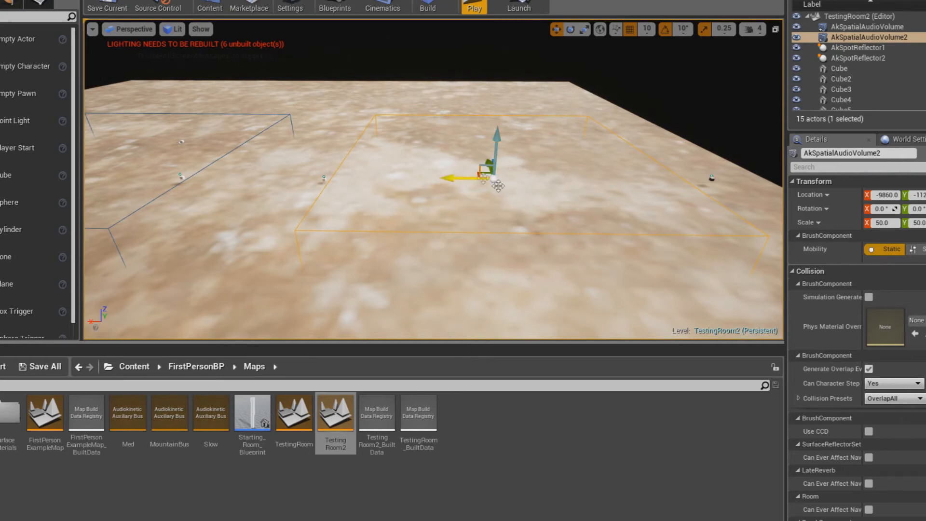
scroll(614, 183, down, 3)
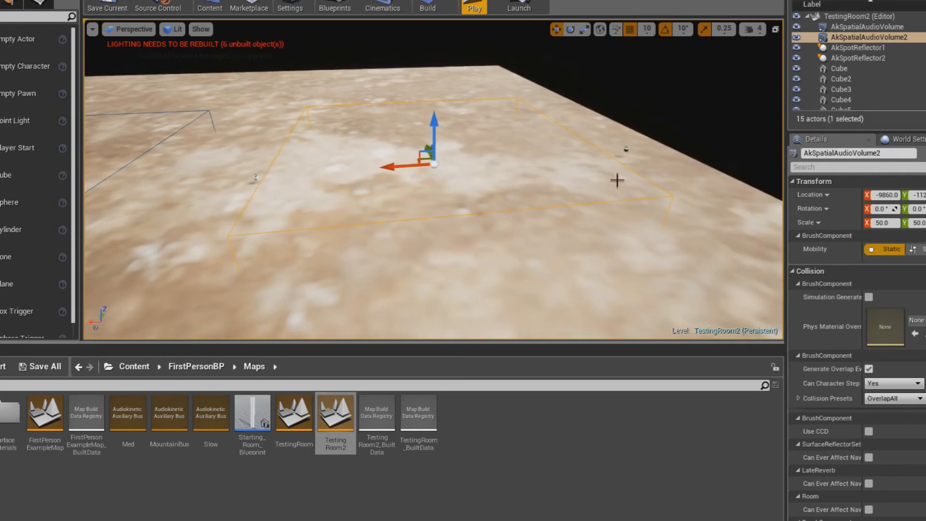
click(625, 146)
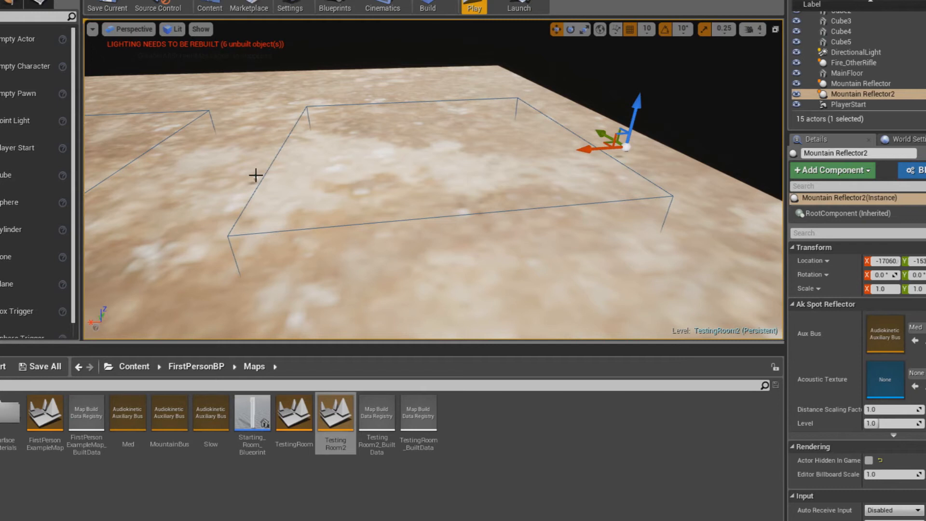
click(256, 175)
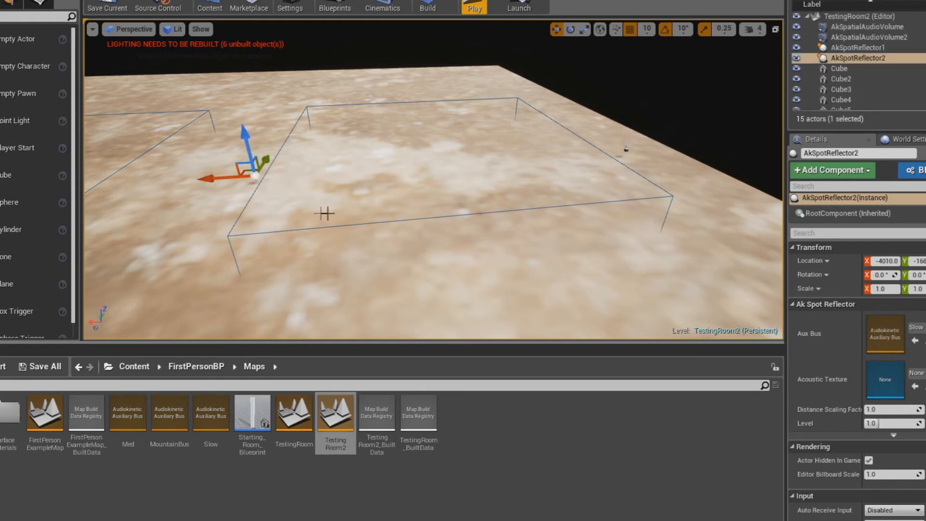
click(626, 146)
click(657, 277)
right_drag(657, 277, 512, 274)
right_drag(590, 268, 723, 268)
Locate the PlayerStart, play TestingRoom2 while firing the rifle to hear the volume and spot reflectors, and end the play session
click(854, 106)
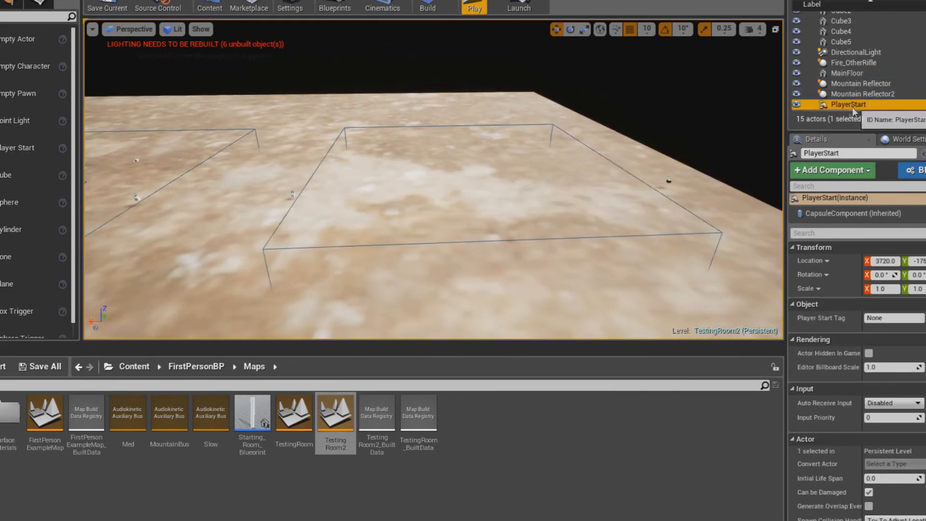
key(f)
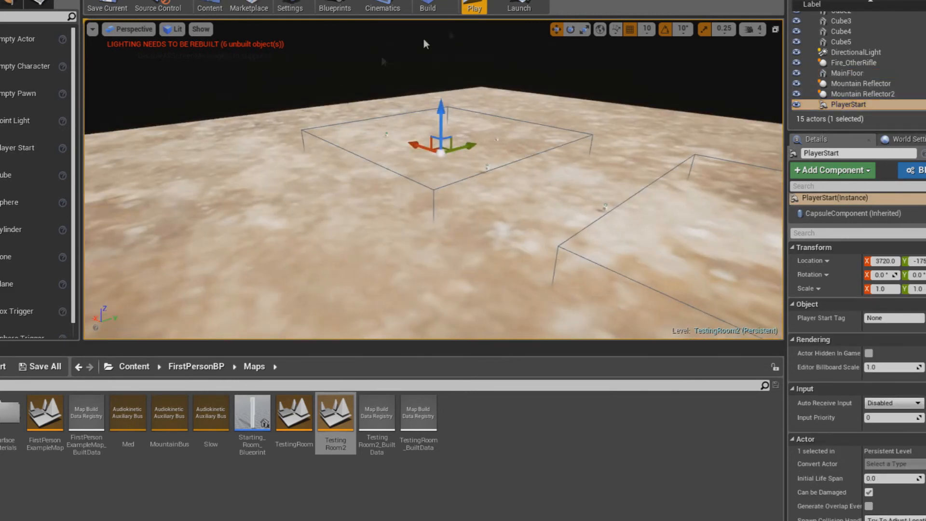
click(474, 8)
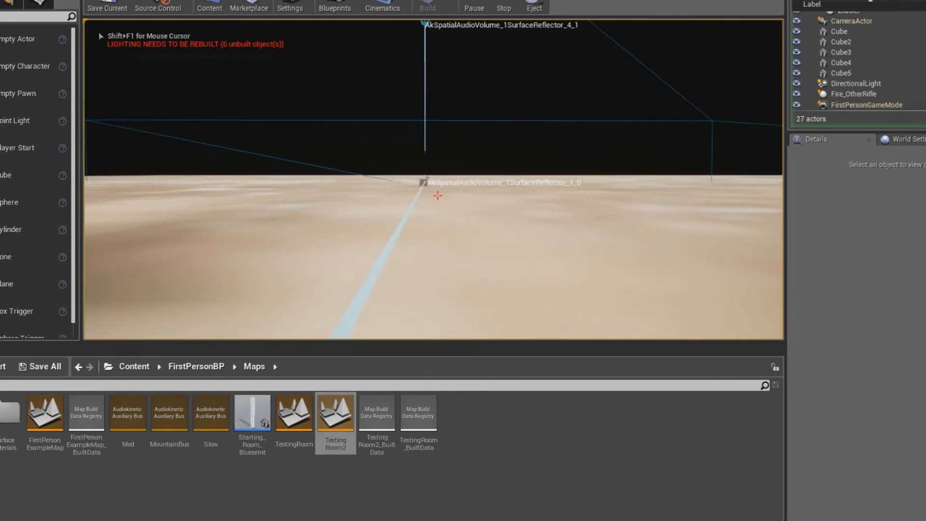
click(437, 195)
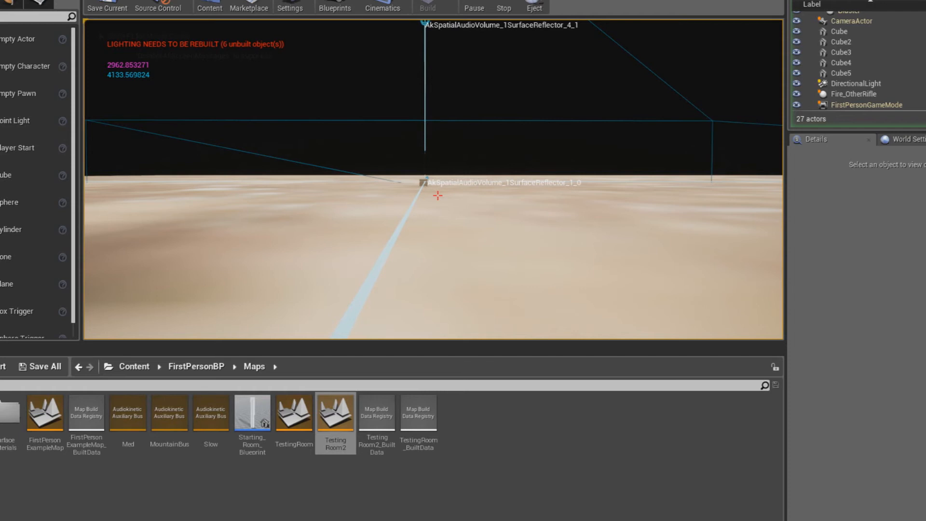
click(437, 195)
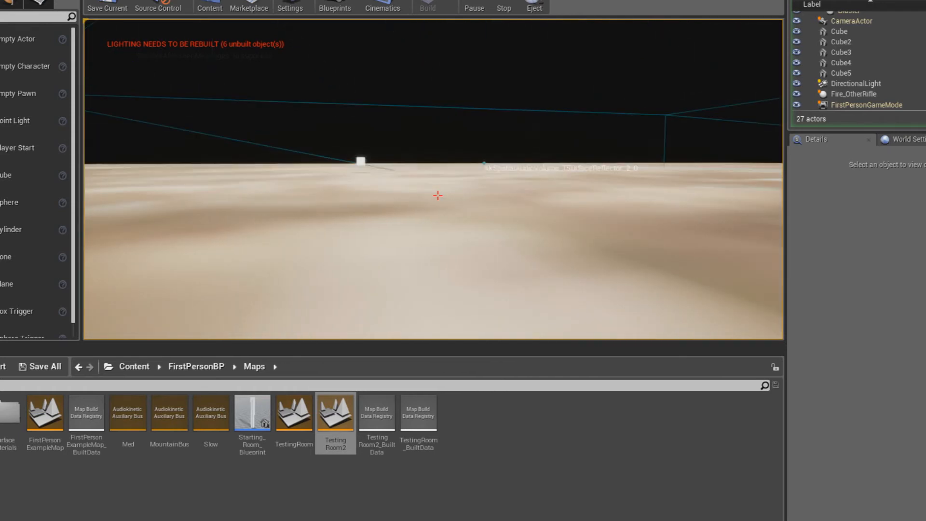
click(438, 195)
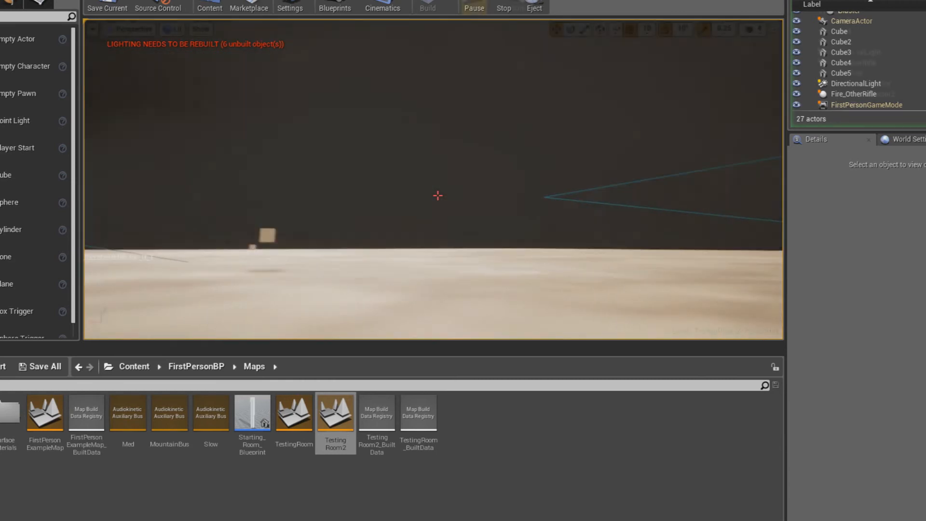
key(Escape)
Inspect the Mountain Reflector and AkSpotReflector1 inside the first volume, comparing their positions and auxiliary bus assignments
mouse_move(564, 124)
right_down()
mouse_move(613, 113)
mouse_move(564, 124)
right_up()
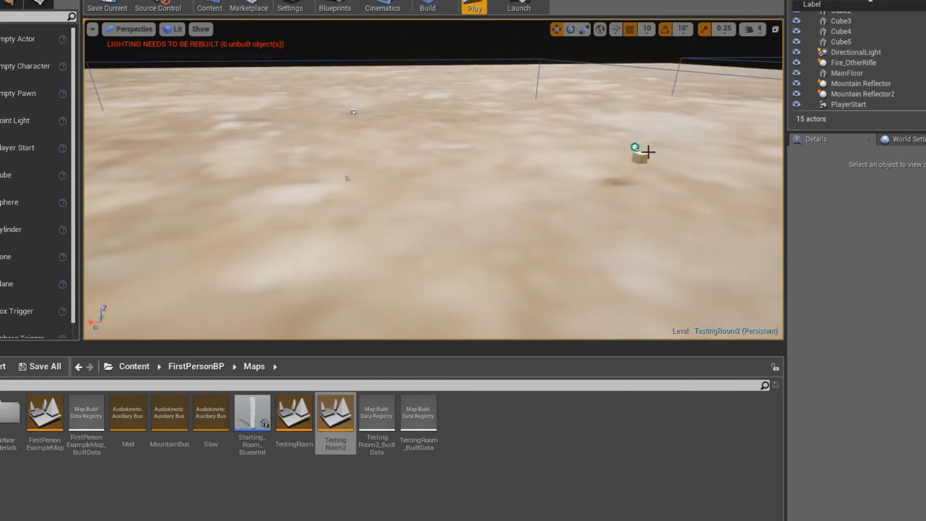
click(636, 148)
right_drag(636, 147, 540, 146)
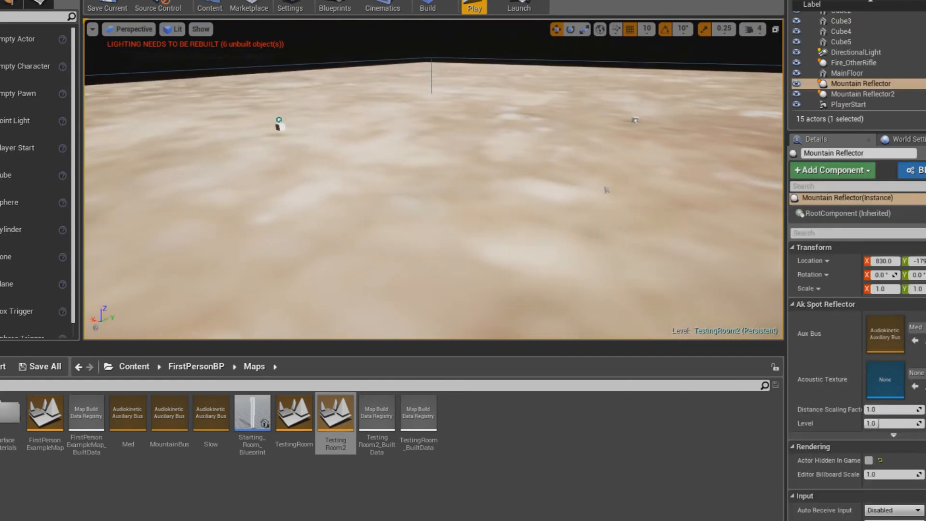
click(279, 121)
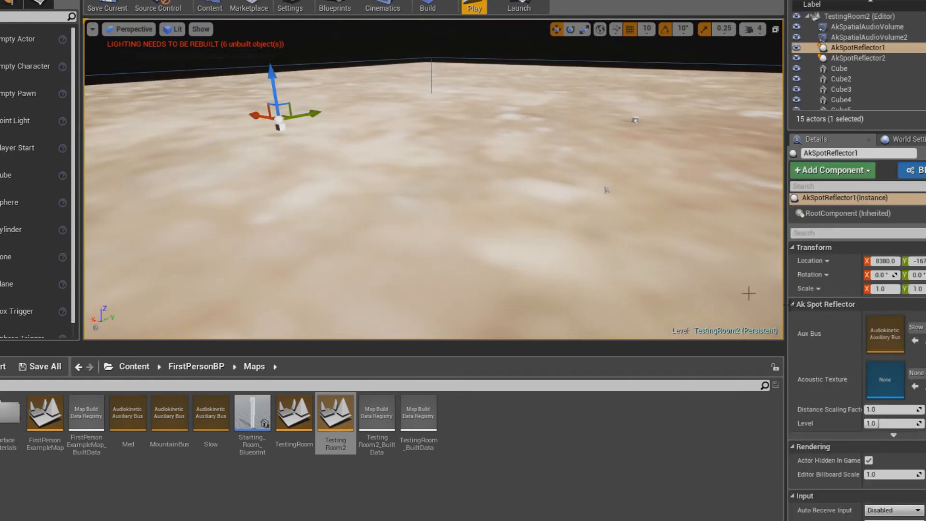
right_drag(646, 287, 724, 263)
right_drag(292, 158, 266, 170)
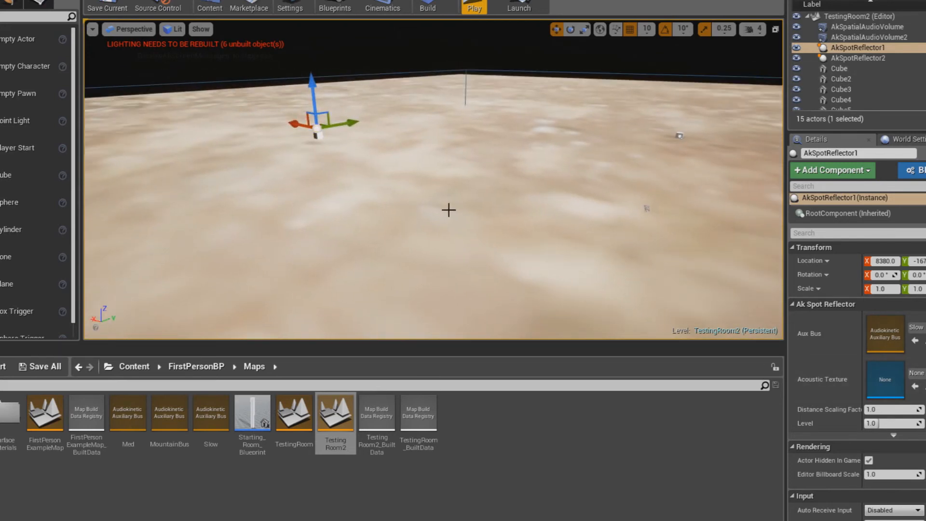
right_drag(558, 189, 596, 201)
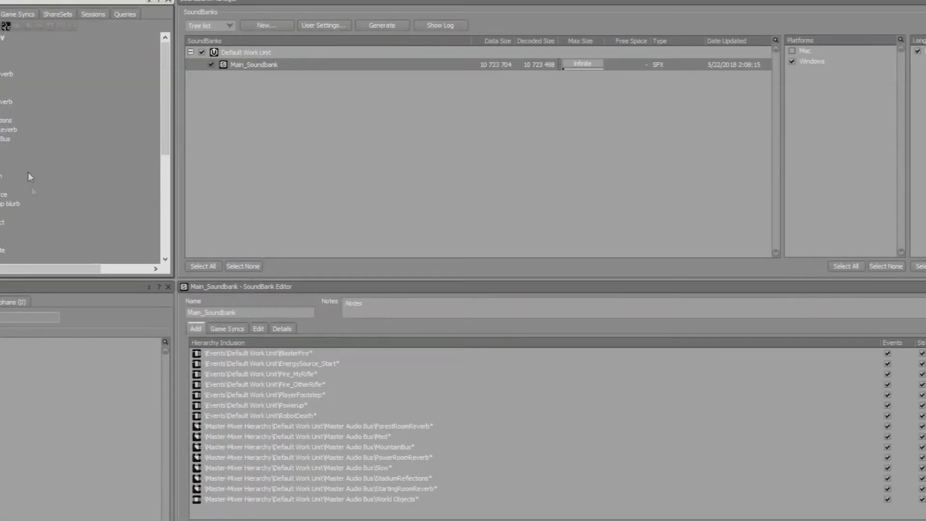
Switch to Wwise to examine the Footsteps container's auxiliary send settings, and return to Unreal to survey both spatial audio volumes
scroll(29, 176, down, 4)
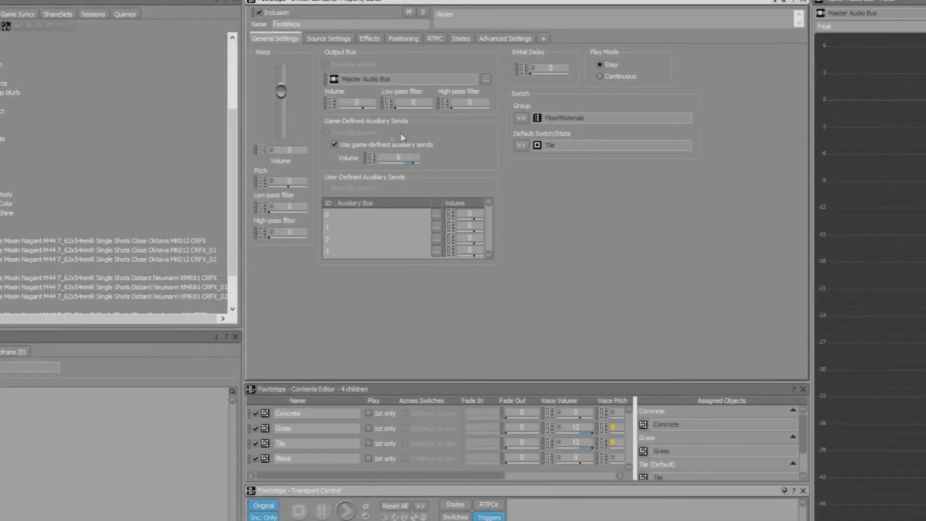
scroll(113, 174, up, 4)
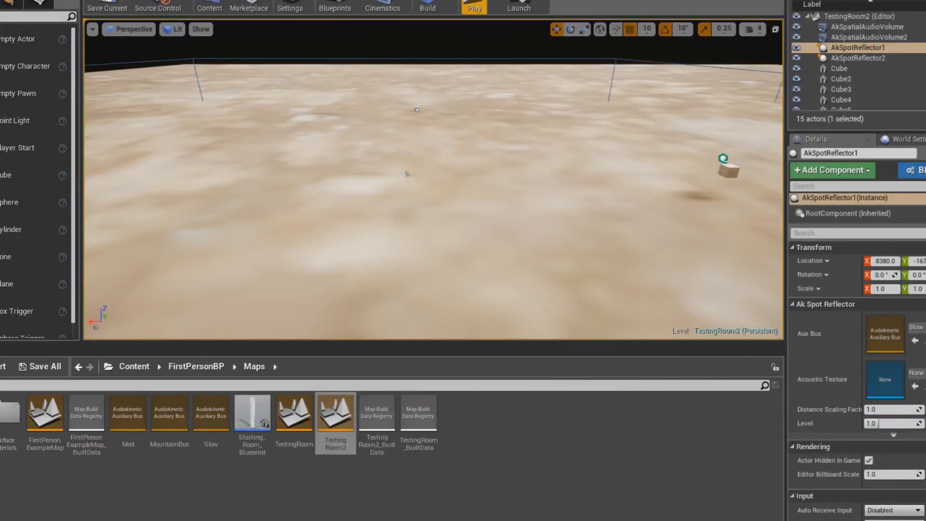
right_drag(490, 162, 577, 171)
key(s)
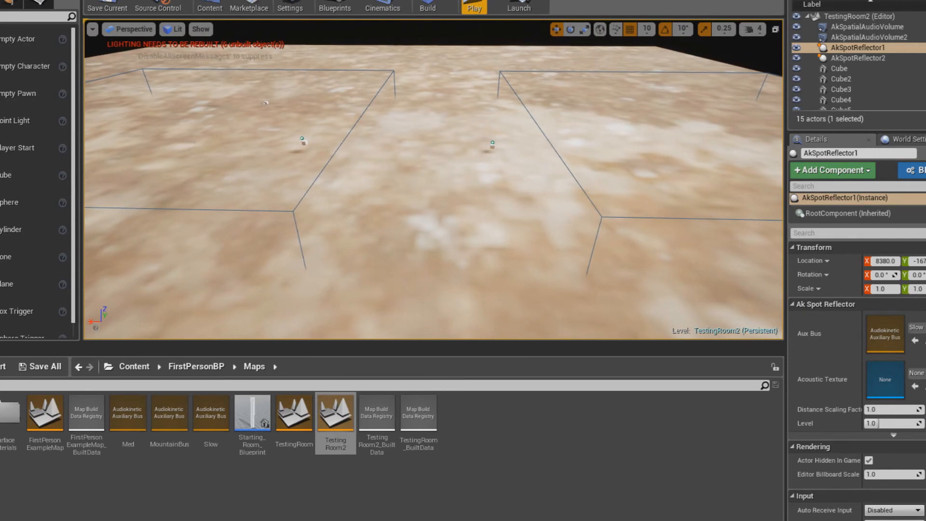
Move the PlayerStart from the first spatial audio volume into the second, and play the level from there to hear its reflections
click(190, 139)
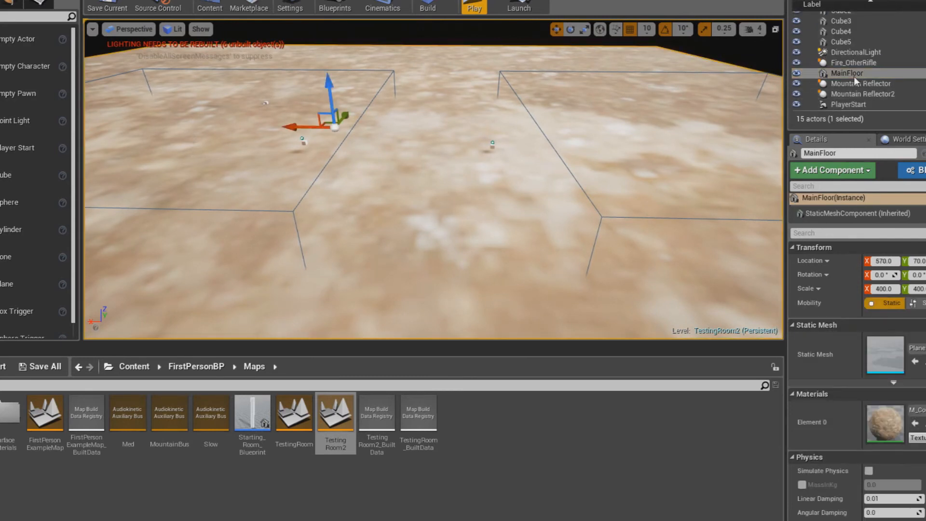
click(849, 105)
drag(151, 140, 672, 143)
right_drag(689, 211, 675, 190)
key(d)
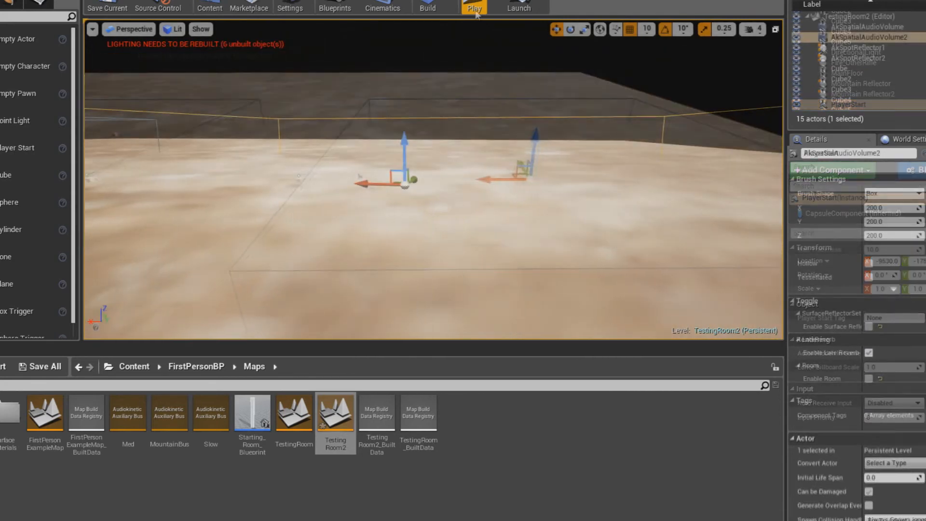
click(476, 11)
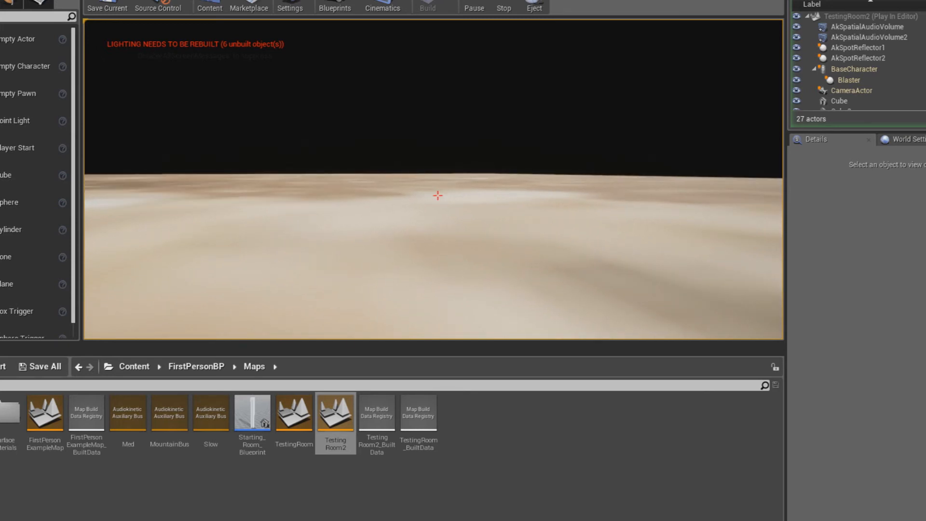
key(Escape)
Select AkSpatialAudioVolume2, Mountain Reflector2 and AkSpotReflector2 in turn to examine where the reflectors sit relative to the volume
right_drag(421, 53, 481, 139)
key(s)
click(517, 155)
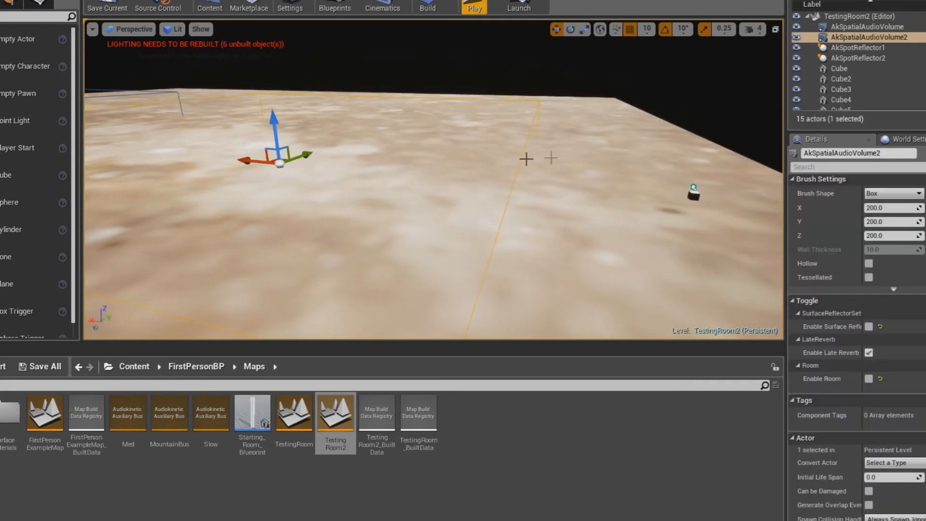
click(693, 193)
right_drag(693, 189, 694, 189)
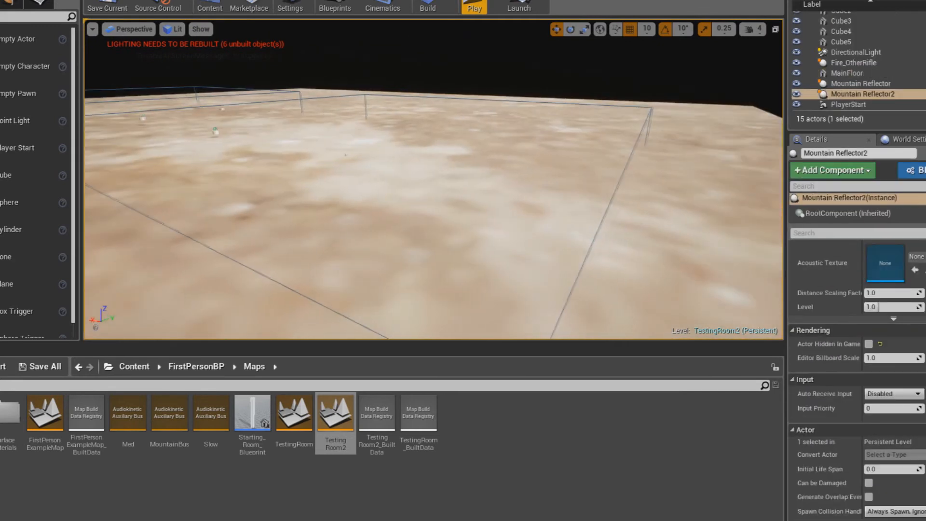
click(217, 129)
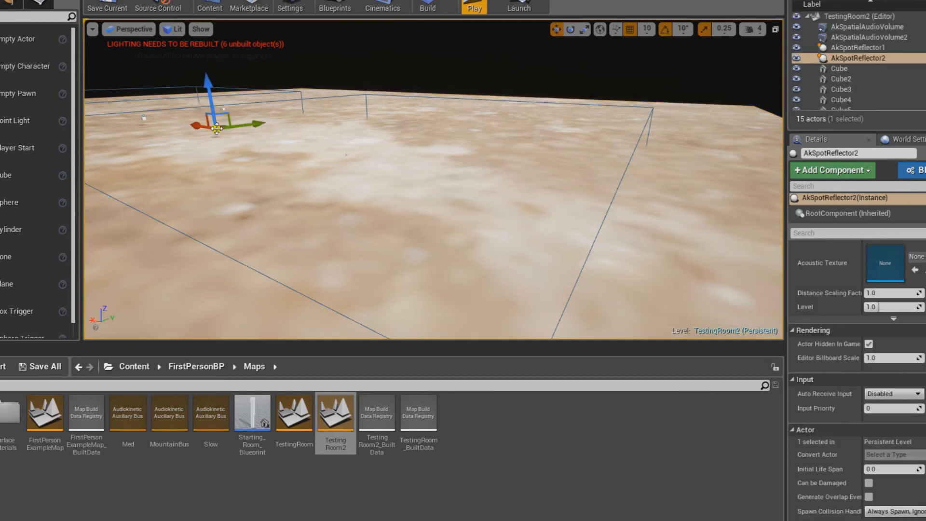
right_drag(433, 180, 220, 201)
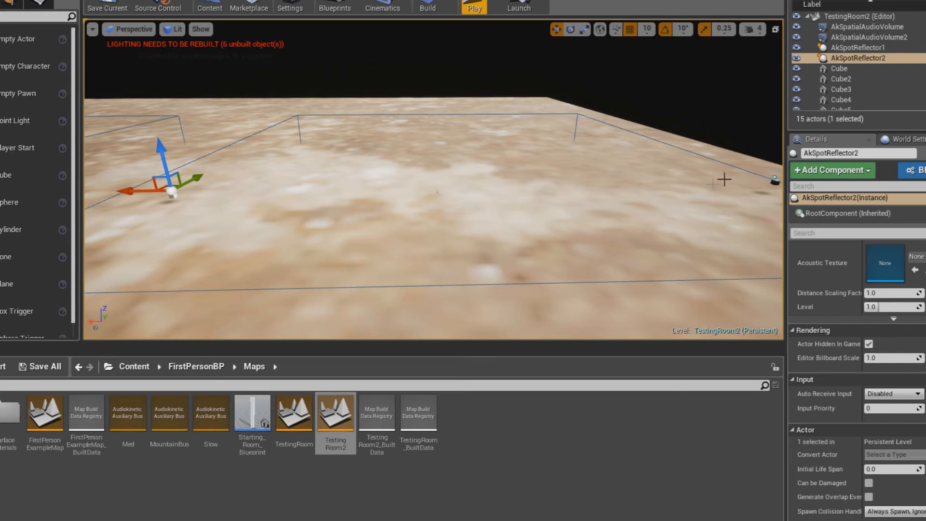
click(679, 195)
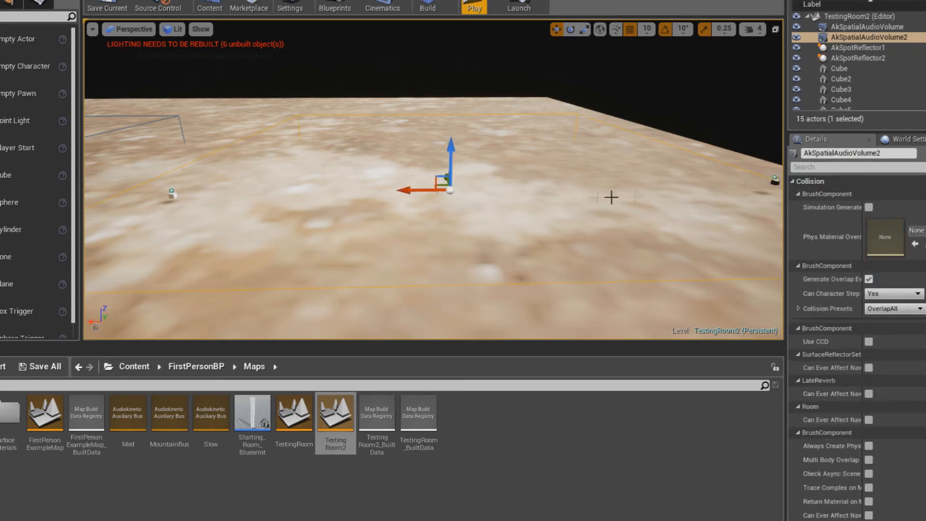
click(491, 198)
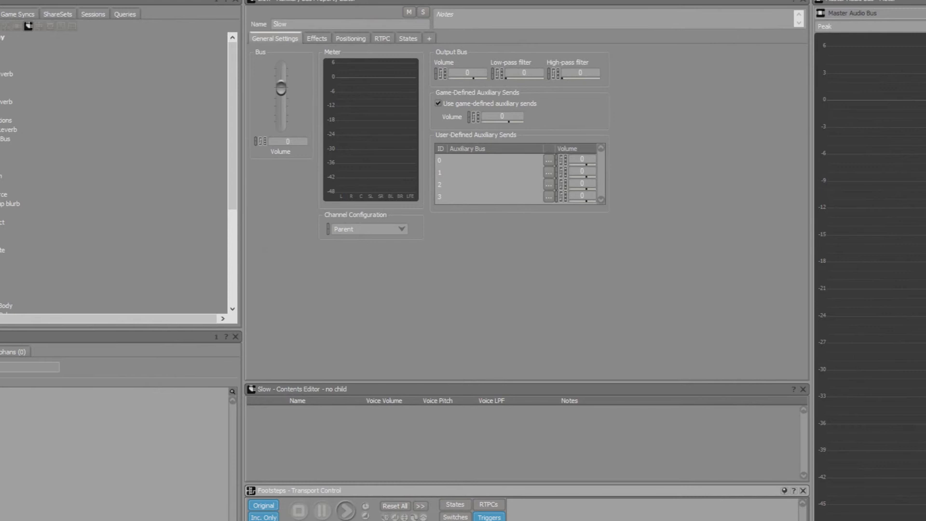
Switch to Wwise to inspect the PowerRoomReverb bus's effects, and return to Unreal to survey TestingRoom2's two volumes
click(5, 102)
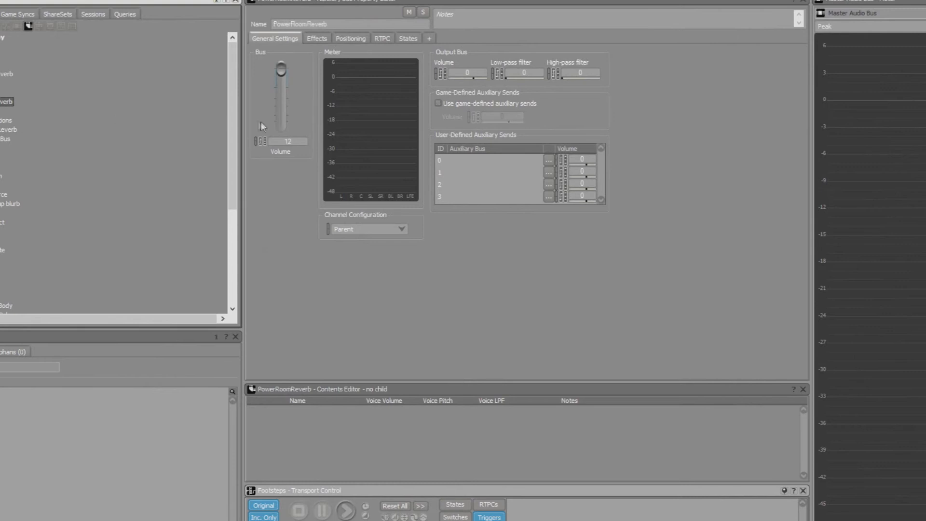
click(317, 39)
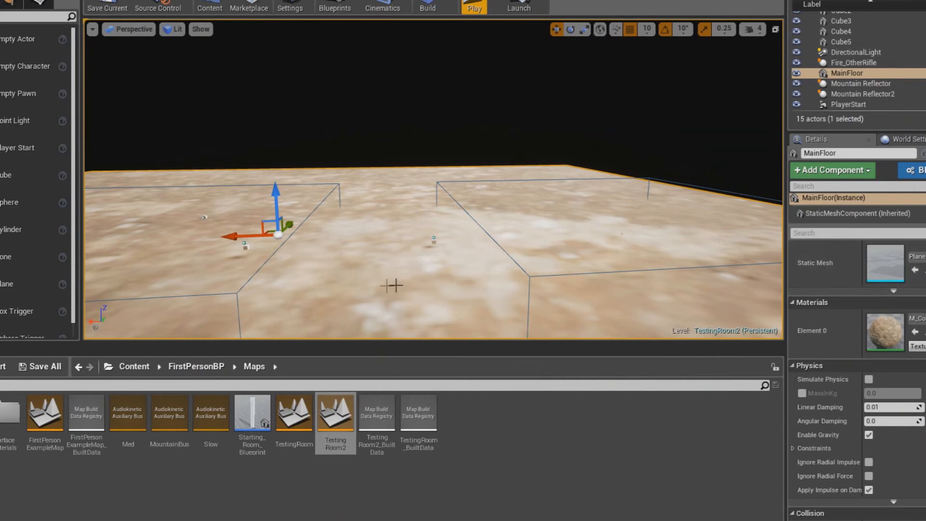
right_drag(396, 286, 374, 304)
right_drag(436, 283, 375, 299)
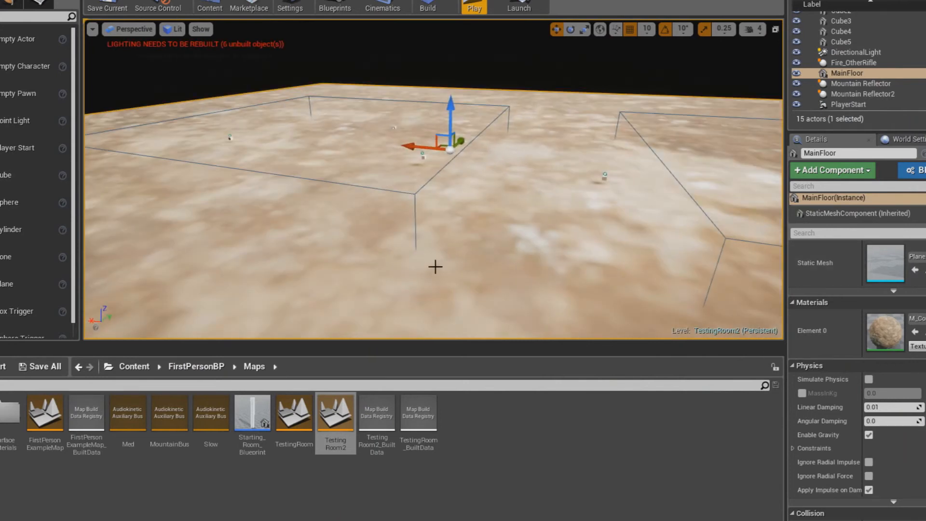
right_drag(435, 266, 347, 275)
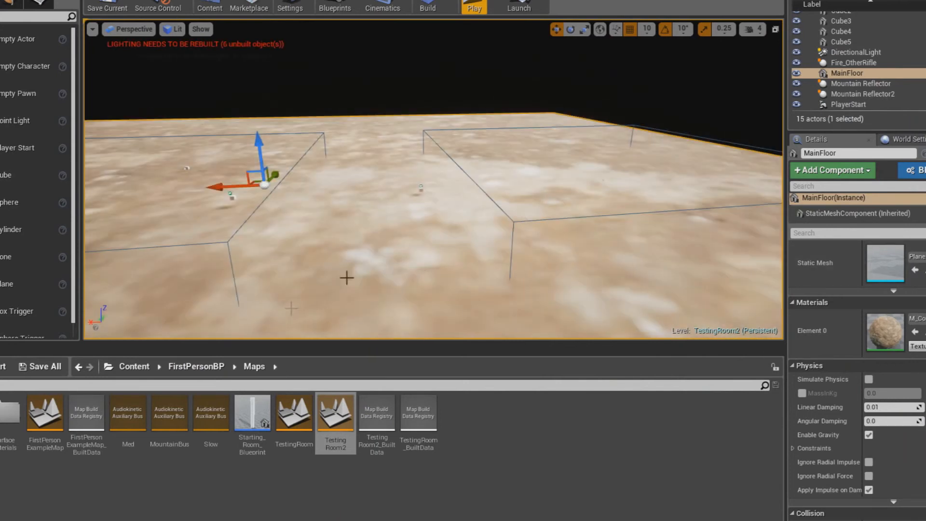
Open FirstPersonExampleMap and view the whole arena with its central start room and surrounding walls
double_click(45, 416)
right_drag(434, 202, 367, 231)
key(w)
key(s)
key(s)
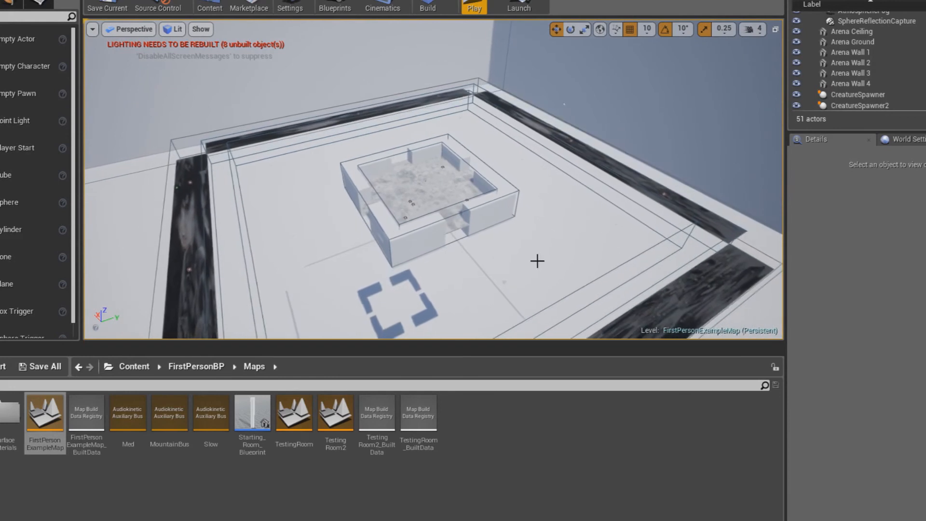
right_drag(555, 243, 523, 263)
key(s)
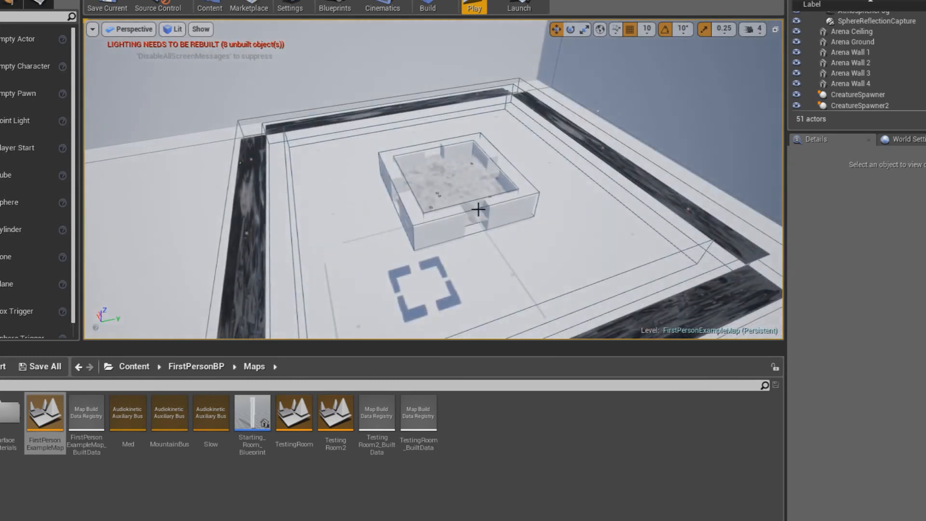
Compare the Volume OuterStart Room and Volume Inner Start Room around the central room by selecting each in turn
click(480, 210)
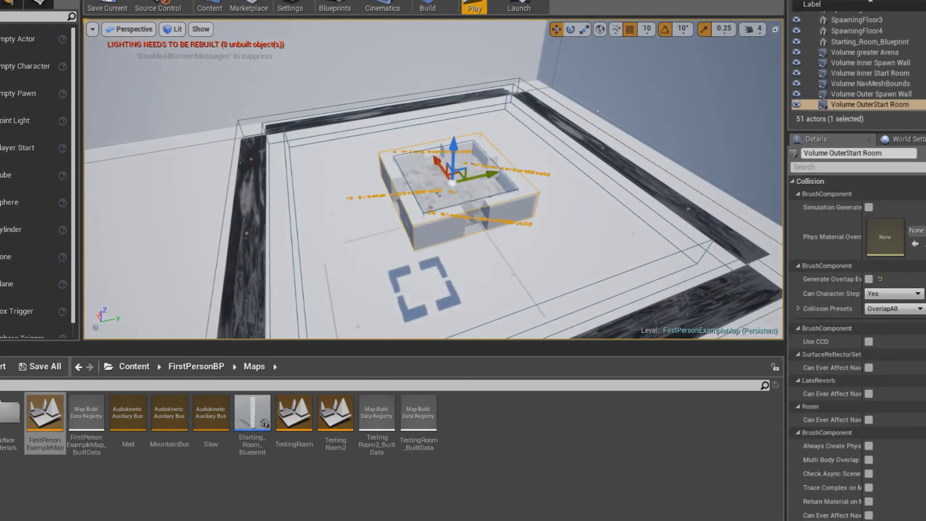
click(470, 200)
right_drag(524, 247, 396, 257)
right_click(525, 248)
text(dd)
click(482, 252)
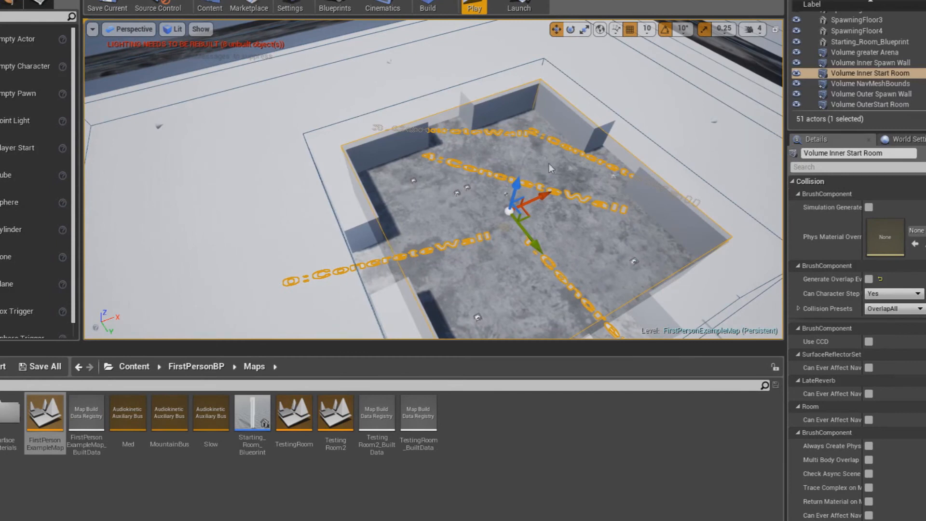
click(627, 123)
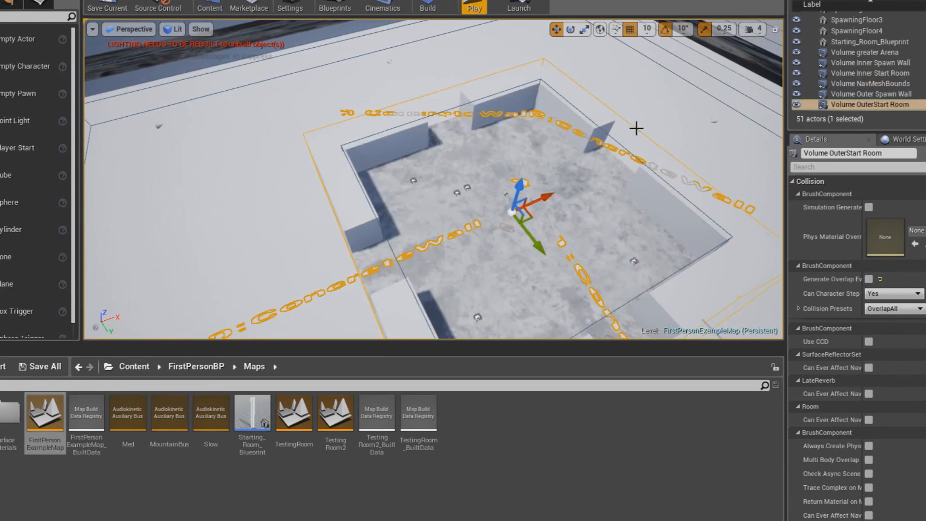
Select Volume Inner Spawn Wall to examine its extent along the dark spawning floors, and return to the start room
right_drag(356, 145, 331, 165)
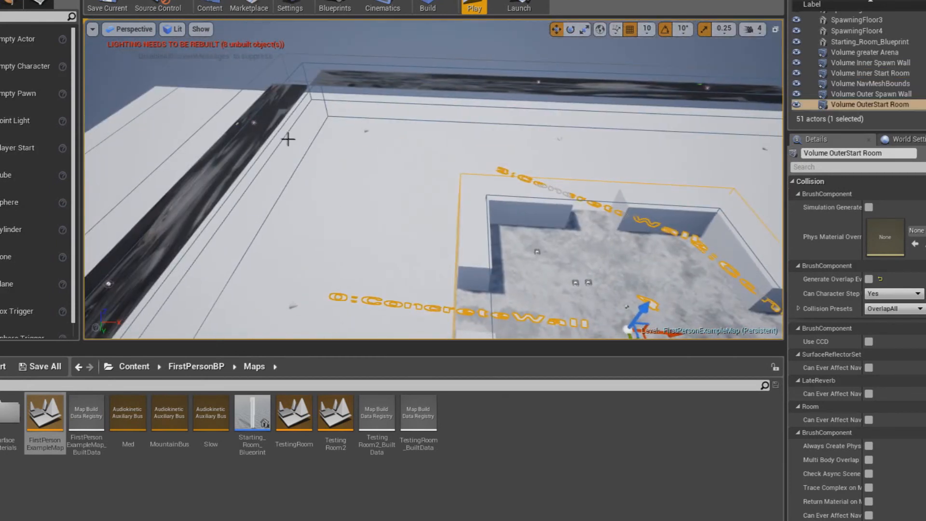
click(280, 127)
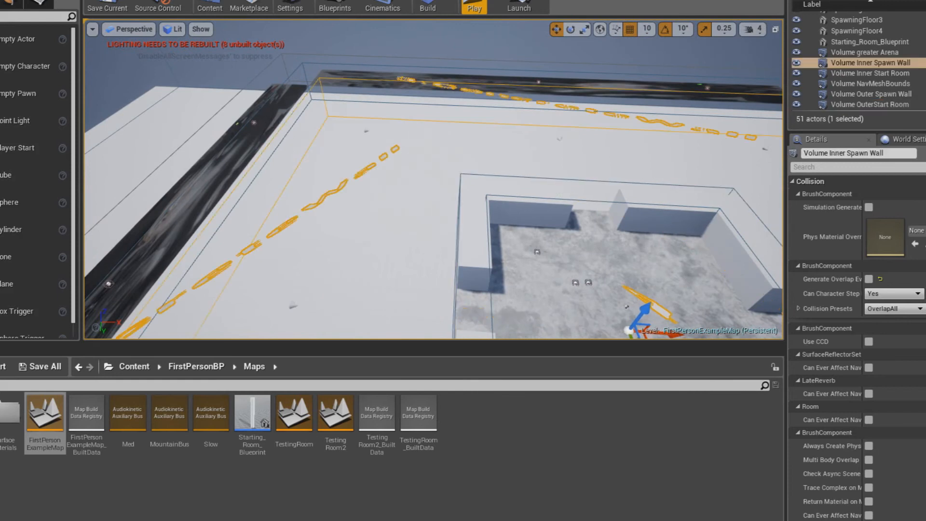
click(359, 155)
click(359, 155)
right_drag(359, 156, 496, 214)
right_drag(413, 184, 367, 183)
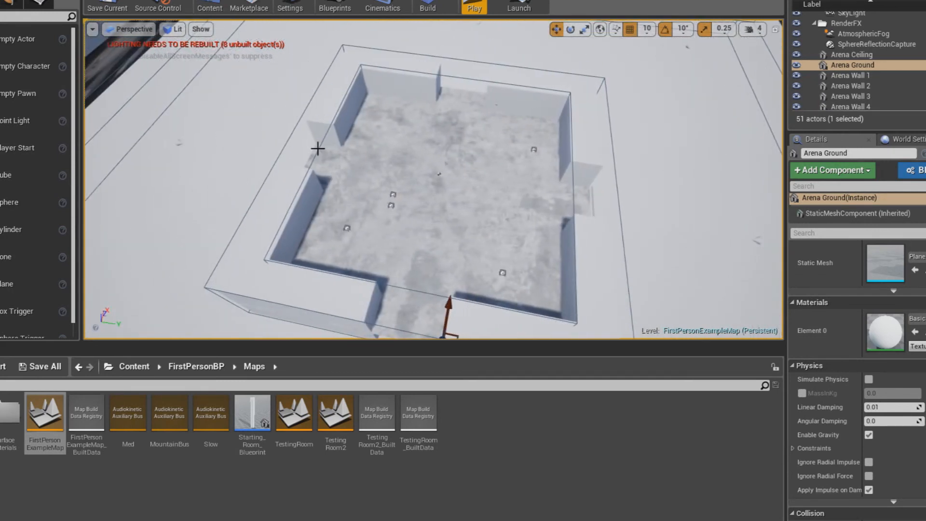
Reselect the inner and outer start room volumes and examine the wall thickness and doorways between them
click(320, 150)
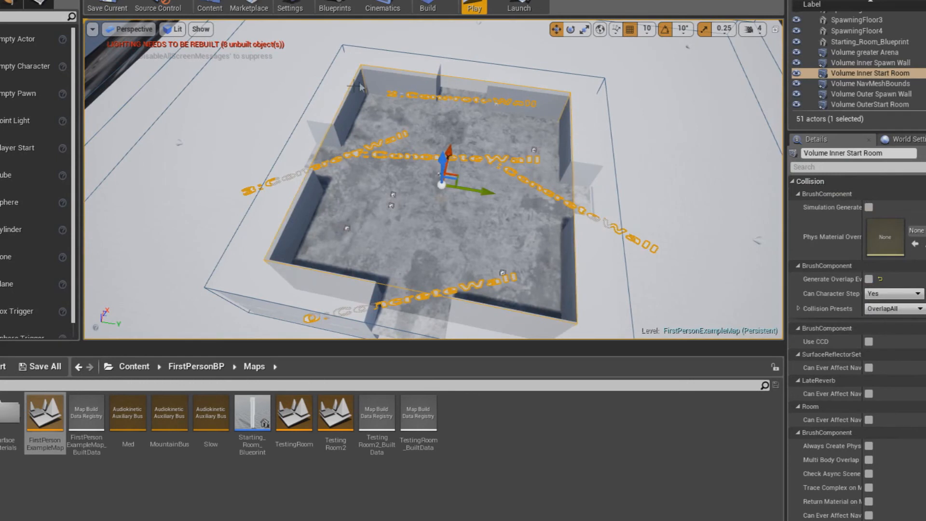
click(618, 188)
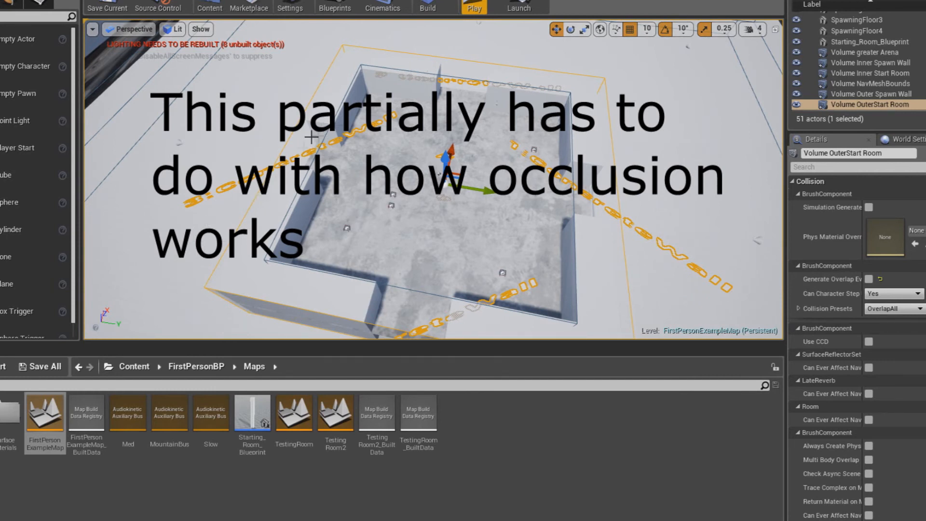
mouse_move(422, 203)
right_down()
mouse_move(440, 192)
mouse_move(423, 204)
right_up()
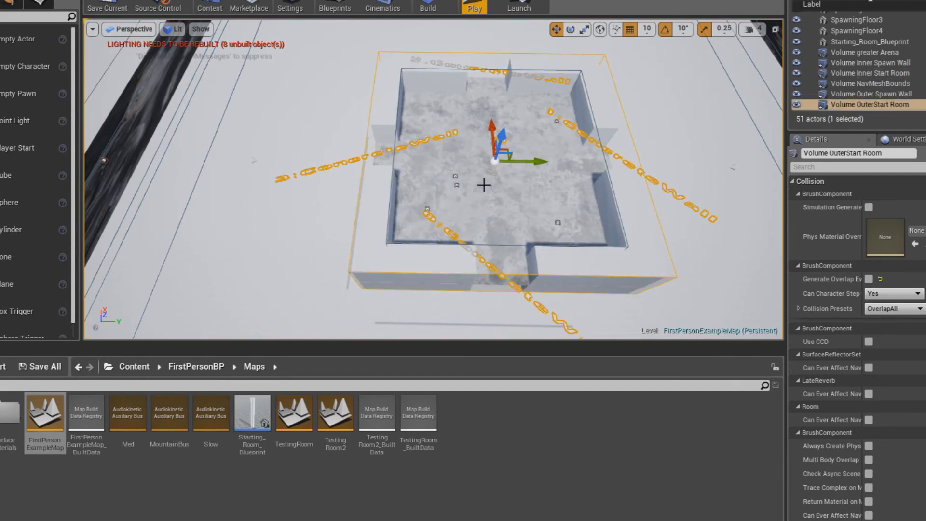
right_drag(492, 207, 478, 215)
right_drag(543, 157, 408, 182)
right_drag(611, 223, 419, 235)
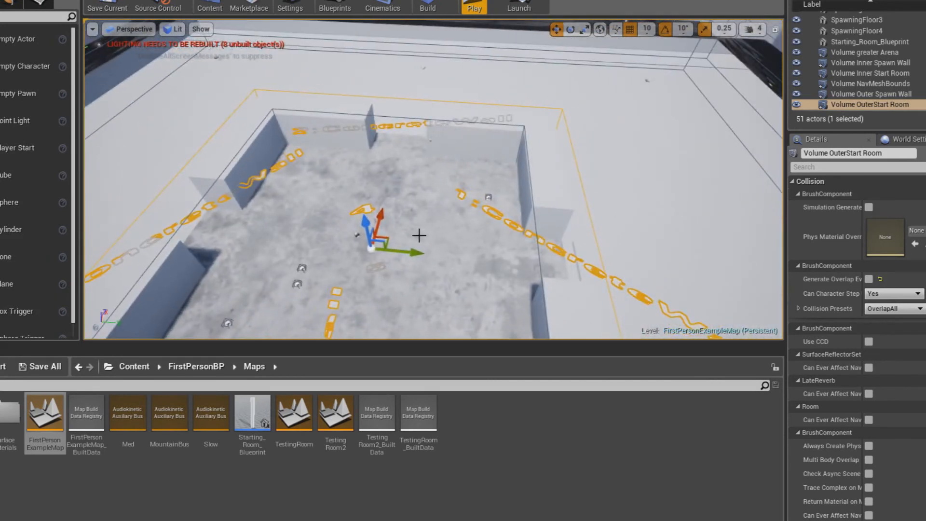
Select Volume Inner Start Room and match its Acoustic Surfaces list to the numbered faces in the level
click(410, 126)
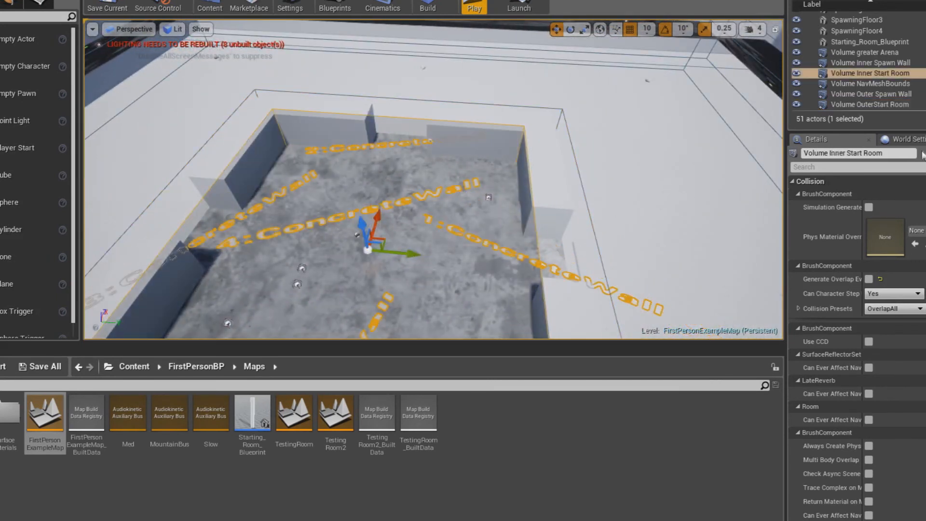
scroll(918, 406, down, 10)
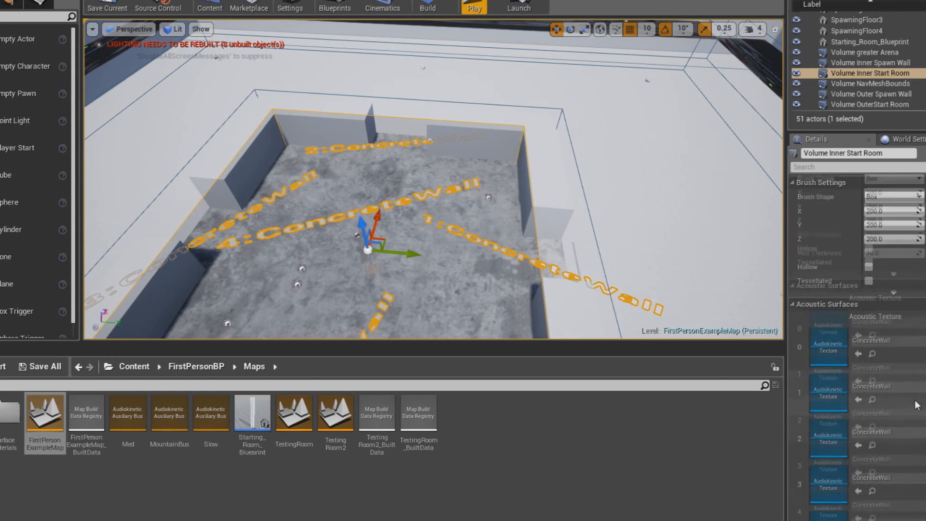
scroll(916, 405, up, 1)
scroll(916, 406, down, 1)
right_drag(554, 268, 425, 227)
right_drag(362, 141, 425, 151)
right_drag(405, 225, 403, 223)
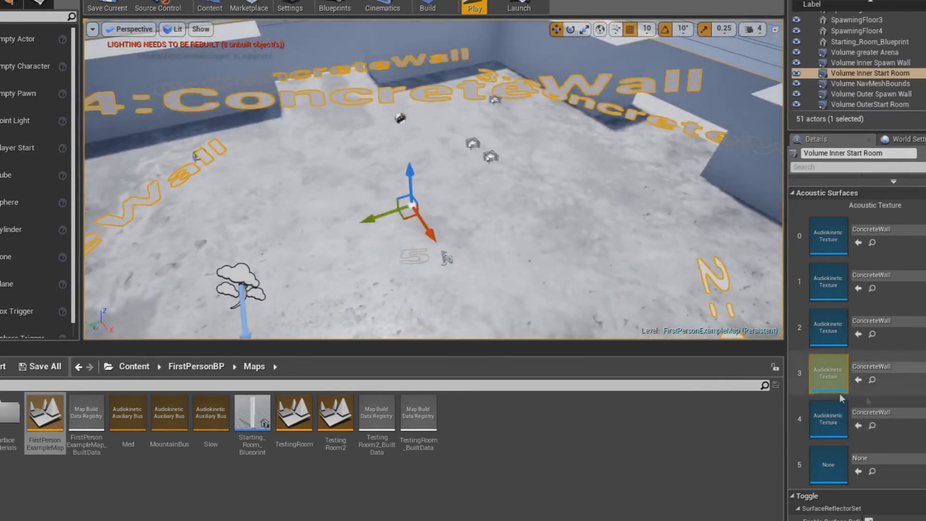
Clear the acoustic texture of surface 4 on Volume Inner Start Room and assign ConcreteWall to surface 5
click(874, 413)
click(868, 325)
click(891, 457)
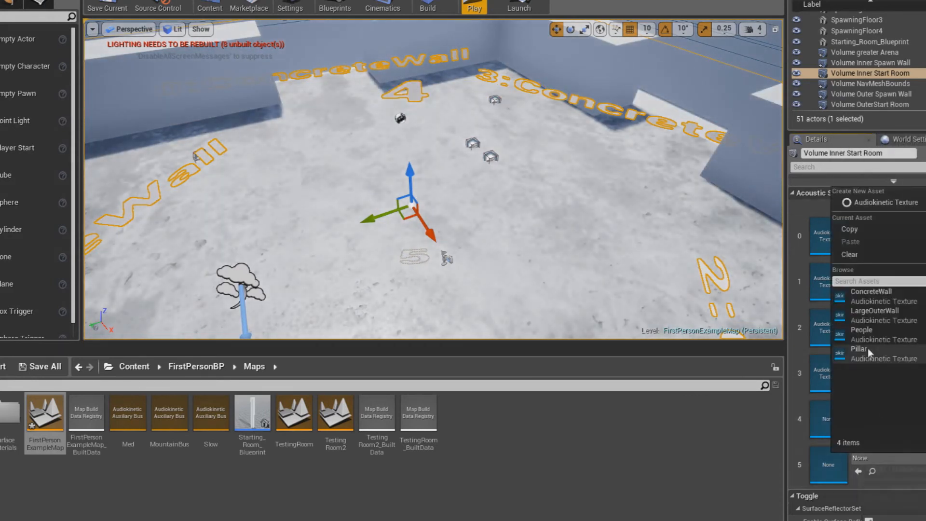
click(882, 303)
right_drag(555, 302, 506, 309)
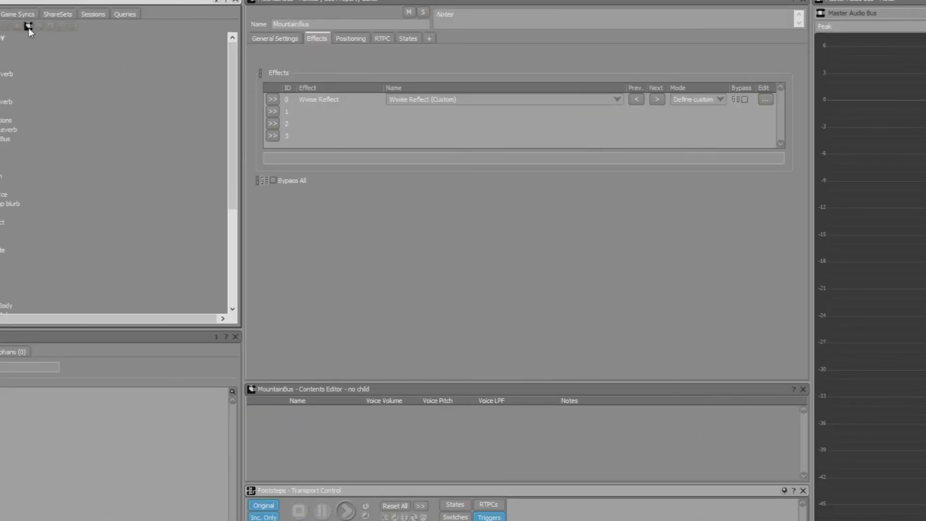
Switch to the Wwise ShareSets to examine the ConcreteWall acoustic texture's frequency absorption settings, and close its editor
click(54, 14)
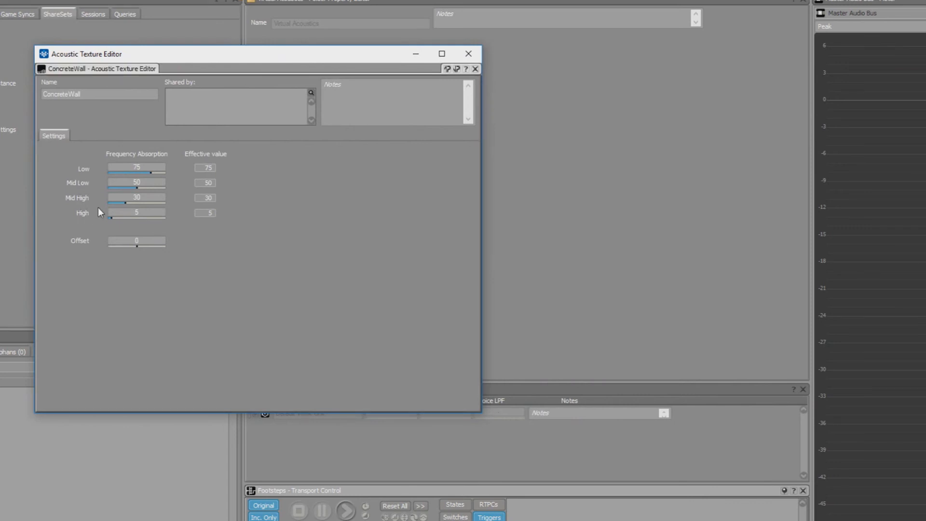
drag(230, 57, 242, 58)
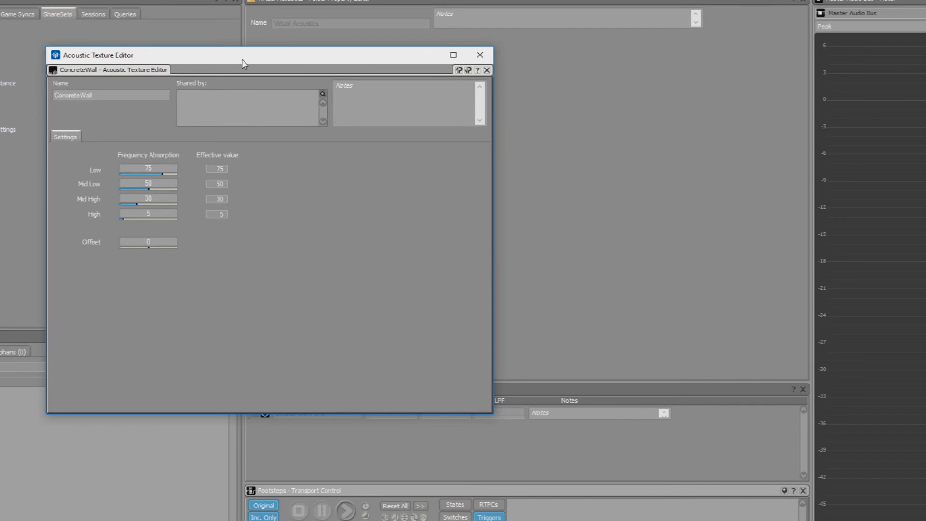
drag(262, 54, 280, 55)
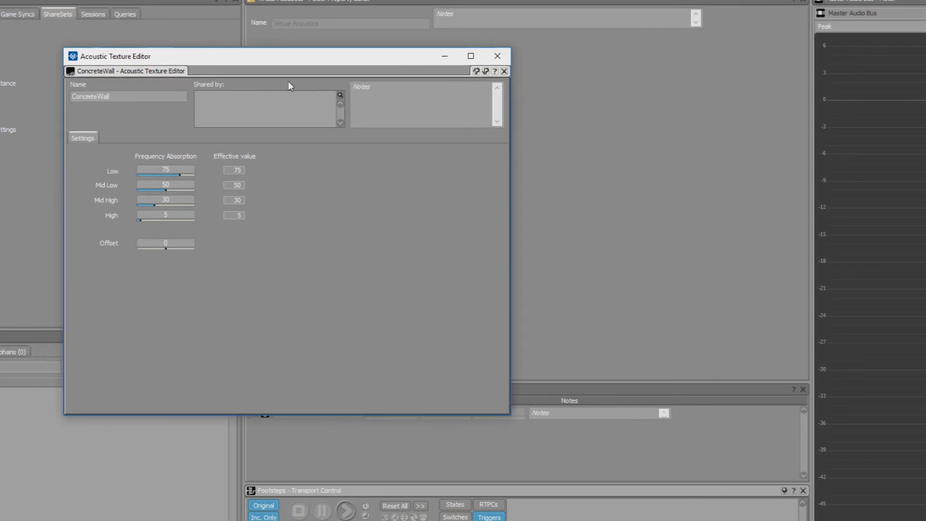
drag(286, 62, 320, 29)
drag(391, 27, 387, 18)
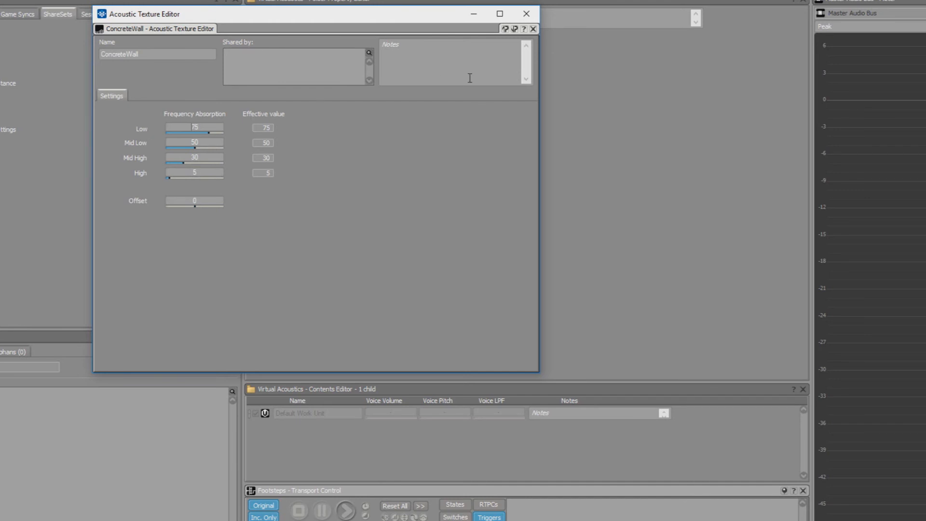
click(528, 14)
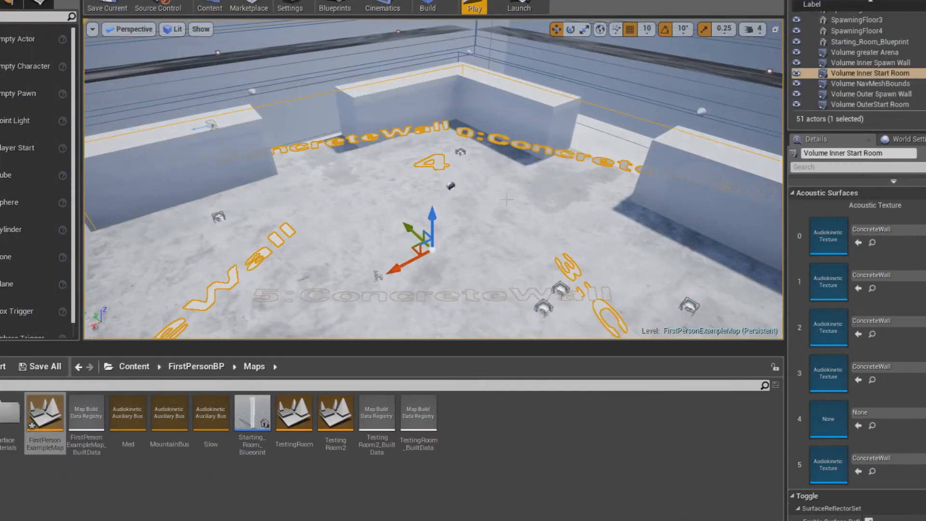
Select Volume greater Arena and examine the acoustic textures labelled on its outer walls
right_drag(506, 199, 410, 102)
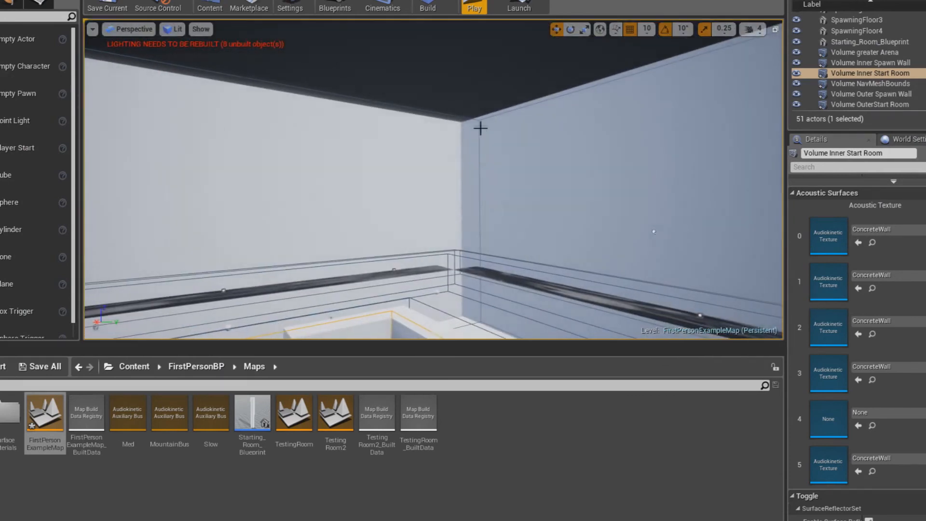
click(480, 121)
right_drag(515, 170, 189, 160)
right_drag(308, 155, 212, 168)
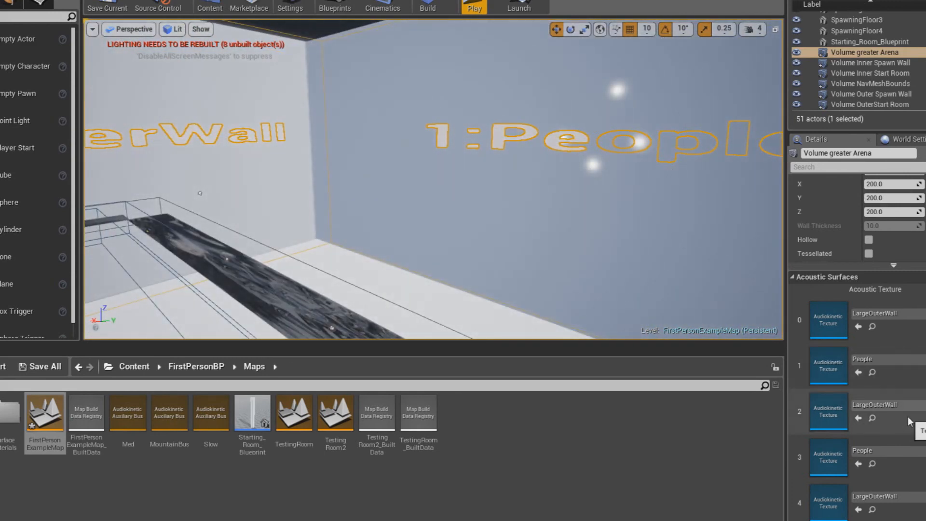
Set the Late Reverb Aux Bus of Volume greater Arena to ForestRoomReverb
scroll(909, 420, up, 8)
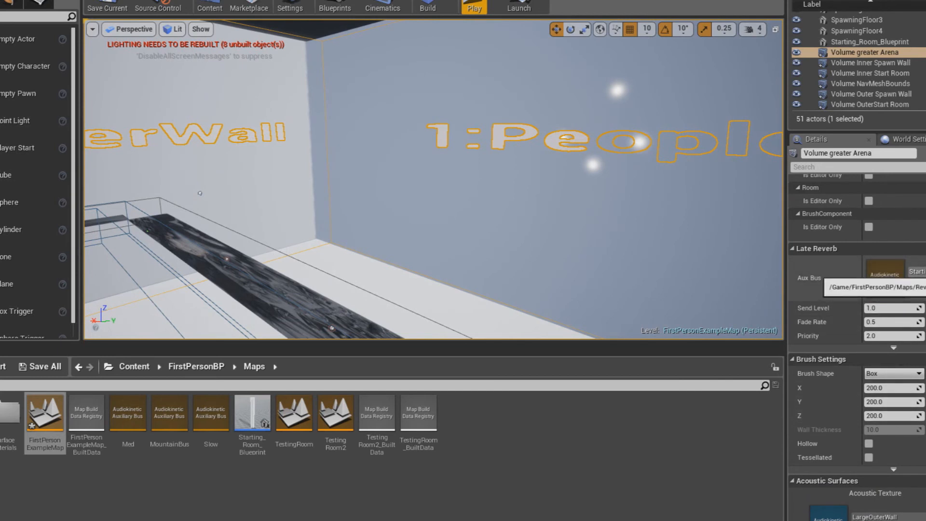
click(916, 271)
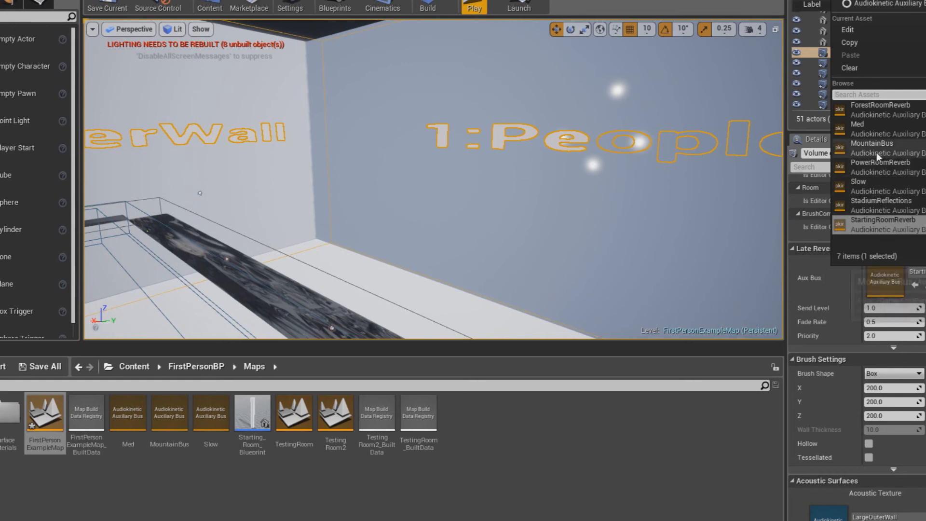
click(887, 111)
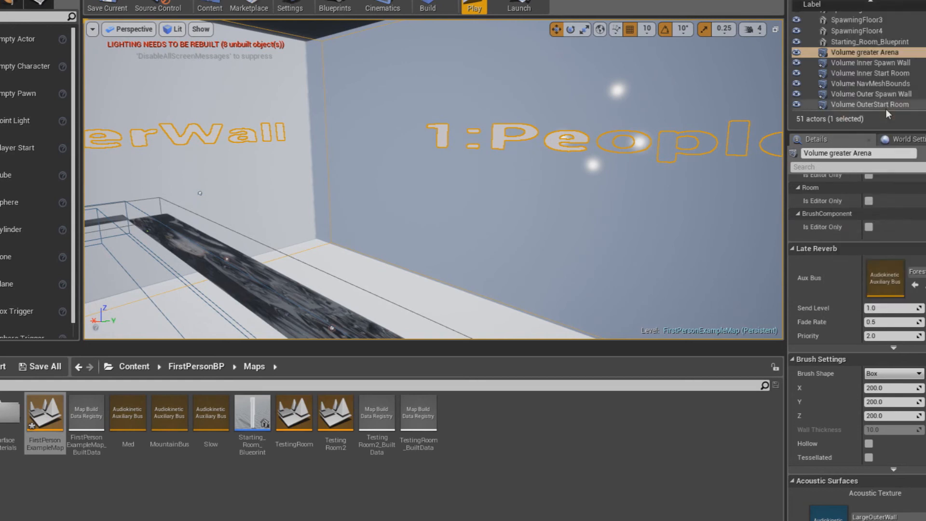
Play-test the level from the start room across the grass to the tiled pillar area, and end the session
key(f)
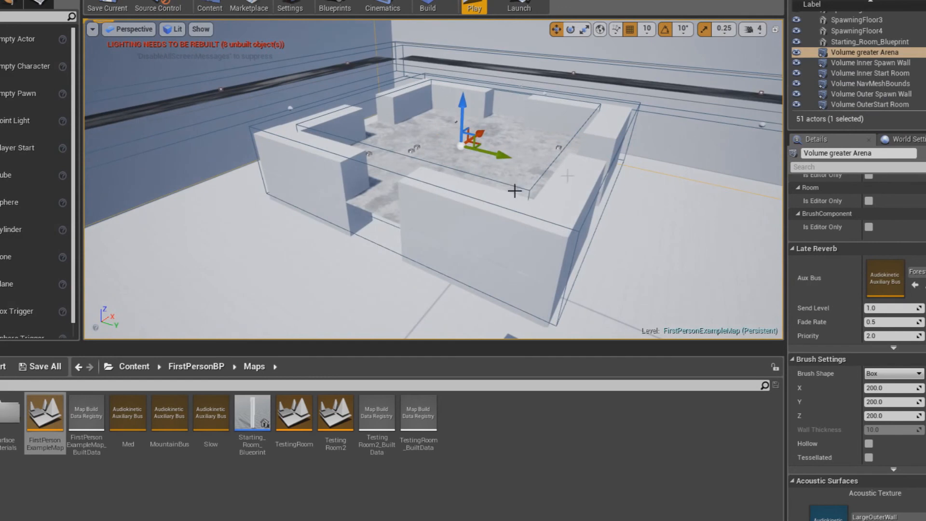
click(472, 6)
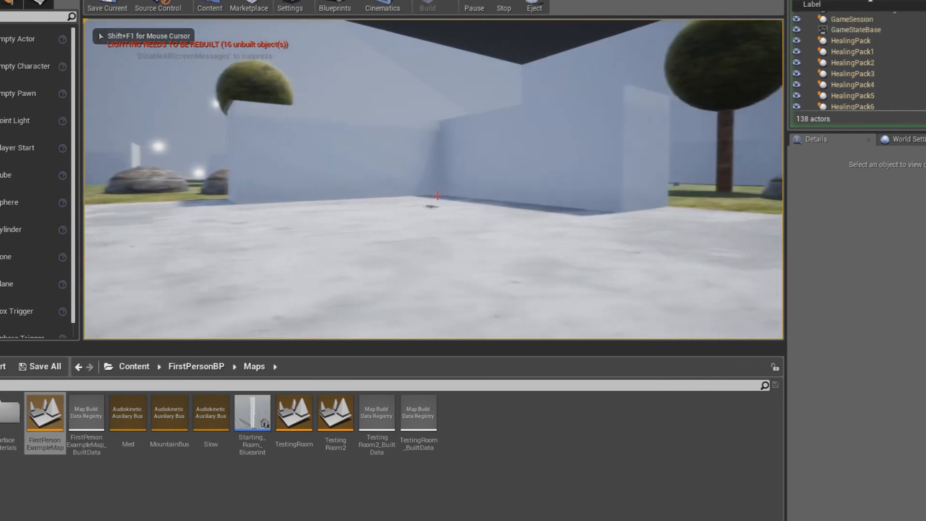
key(w)
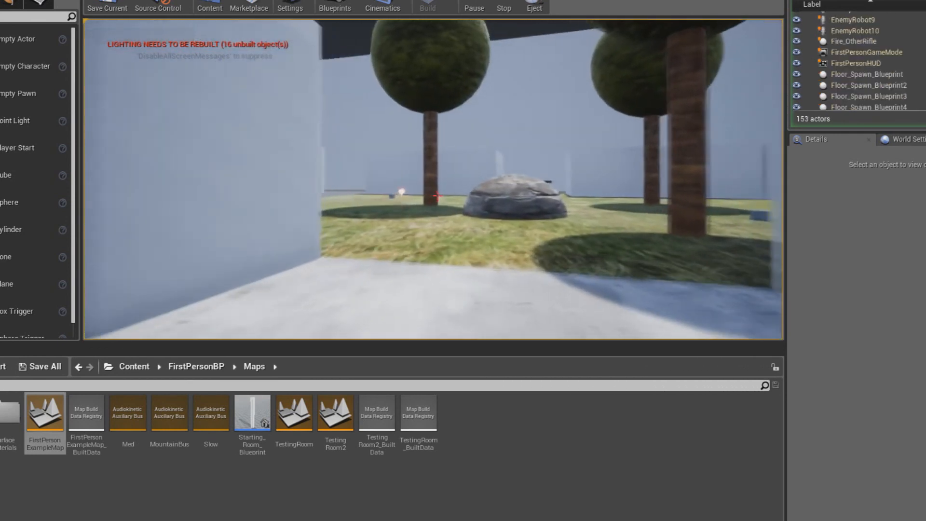
key(w)
key(a)
key(w)
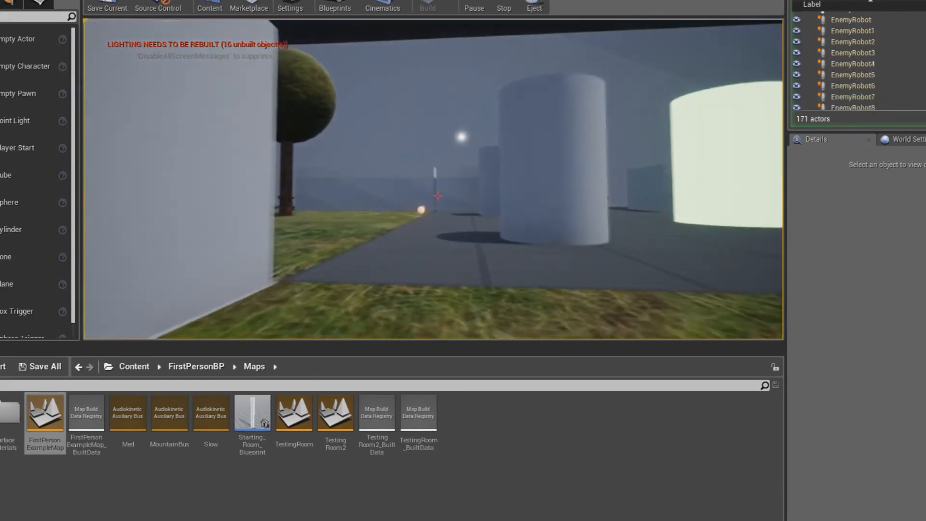
key(w)
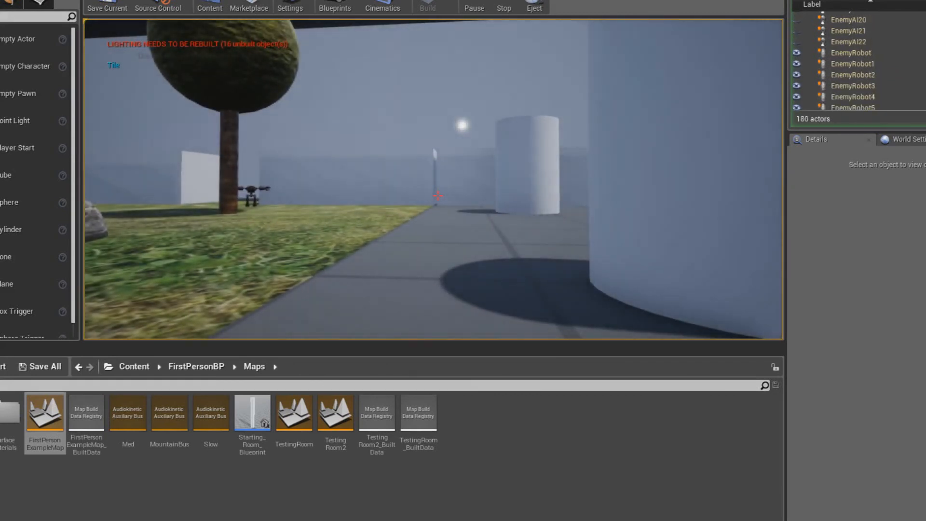
key(Escape)
Reselect Volume greater Arena and clear its Late Reverb Aux Bus
right_drag(390, 150, 381, 107)
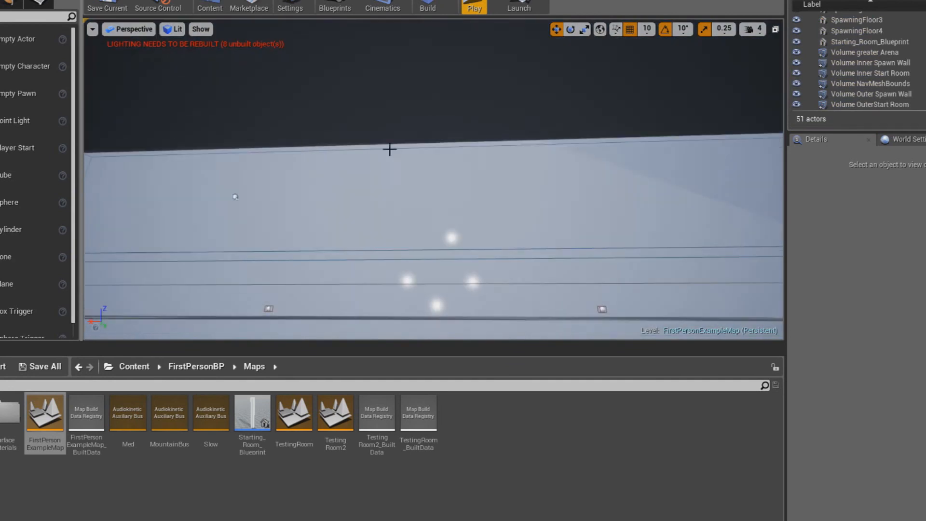
click(427, 146)
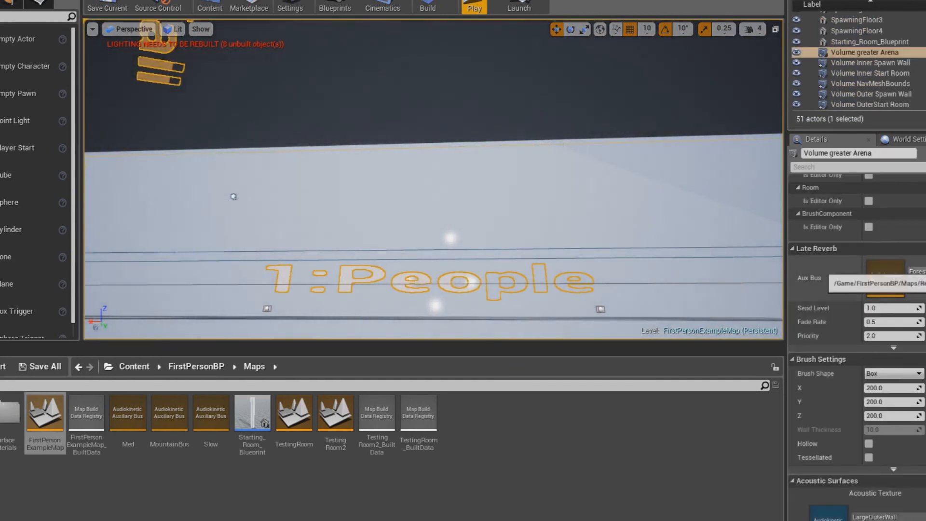
click(916, 271)
click(851, 68)
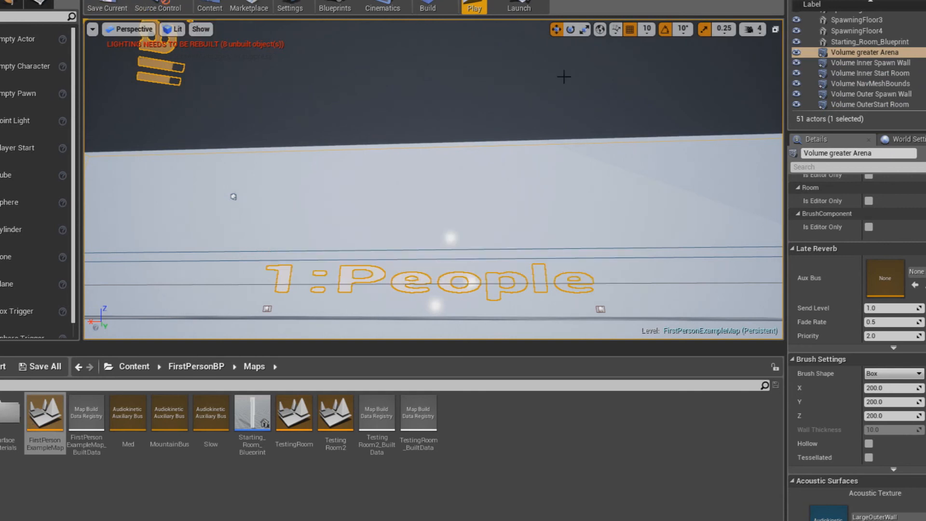
Play-test the level without the arena's late reverb, running from the start room through the tiled pillar area to the orange floor
click(475, 7)
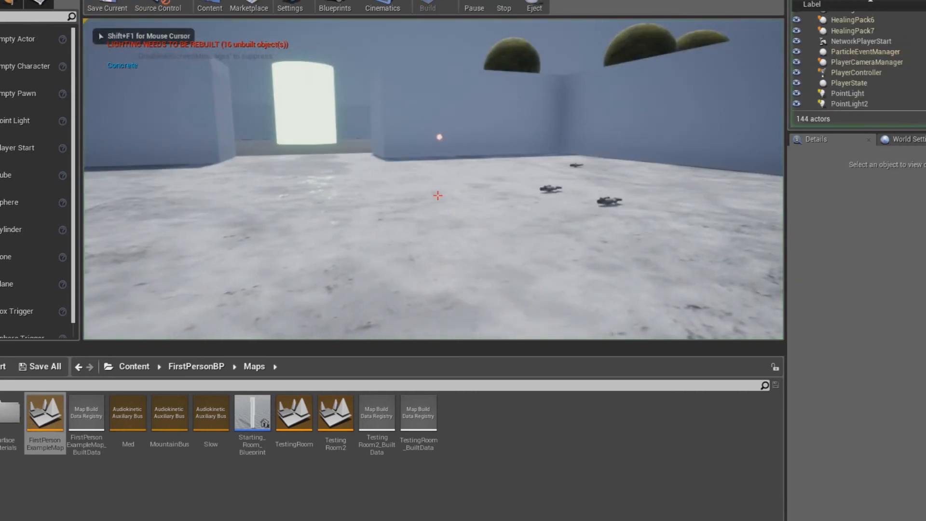
key(Escape)
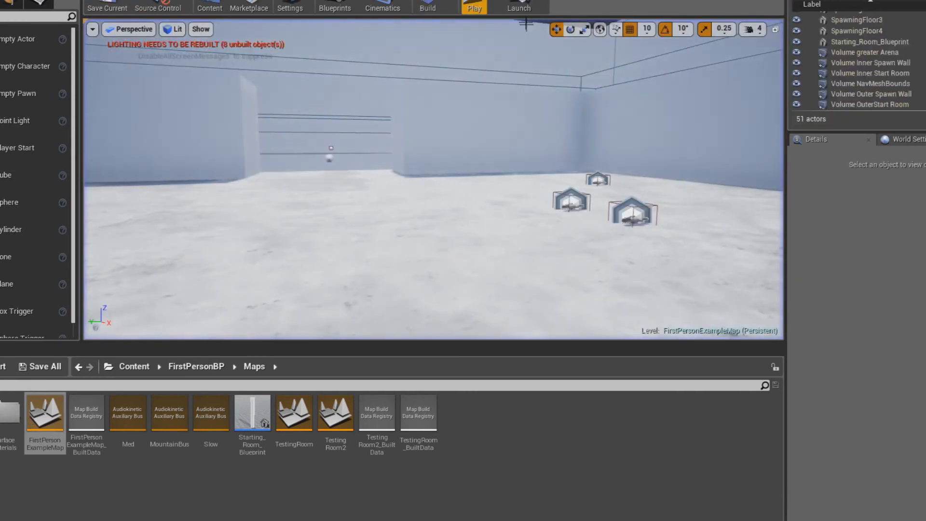
click(474, 5)
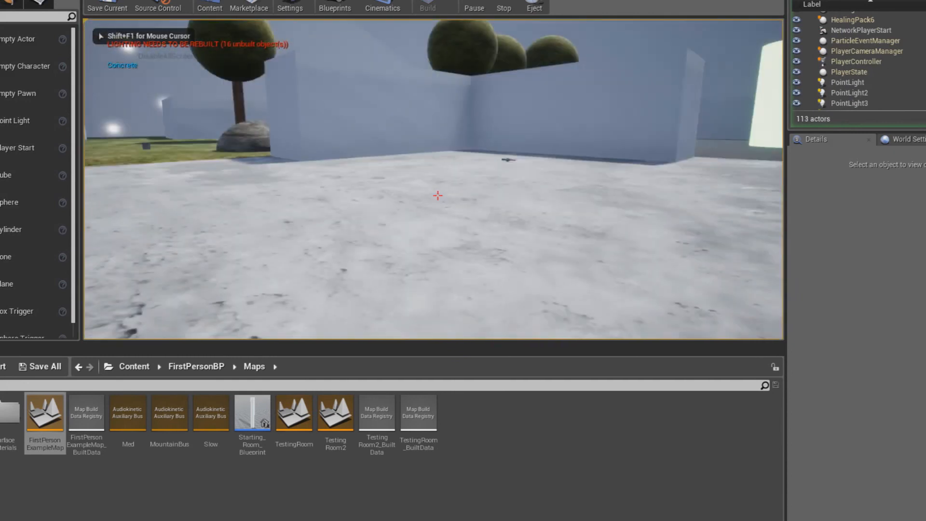
key(w)
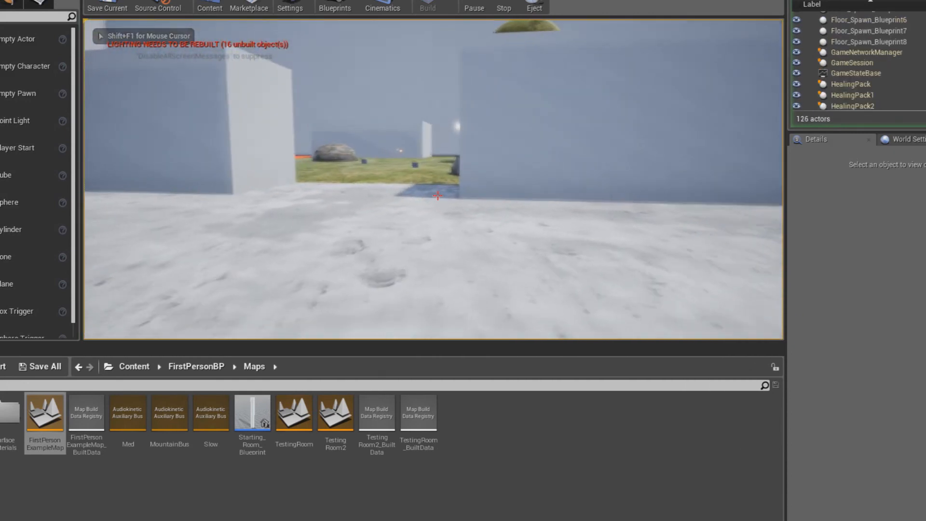
key(w)
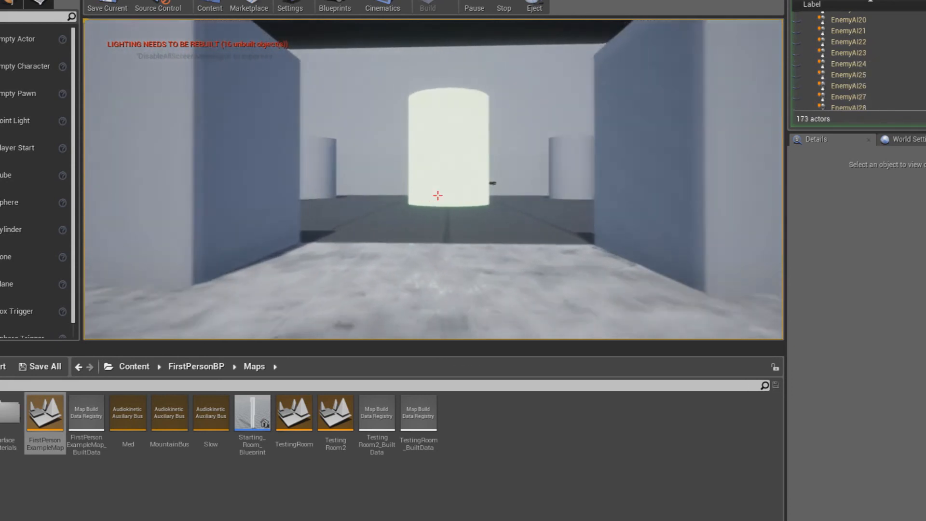
key(w)
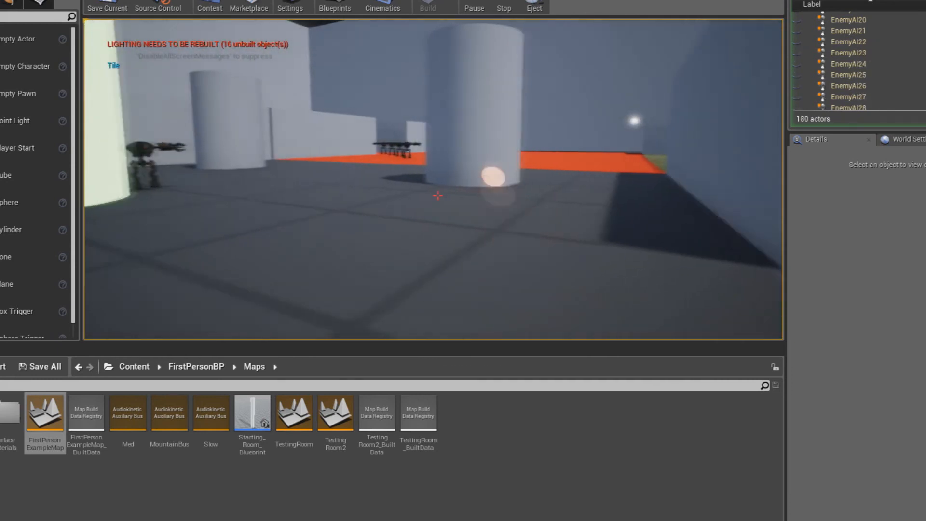
key(w)
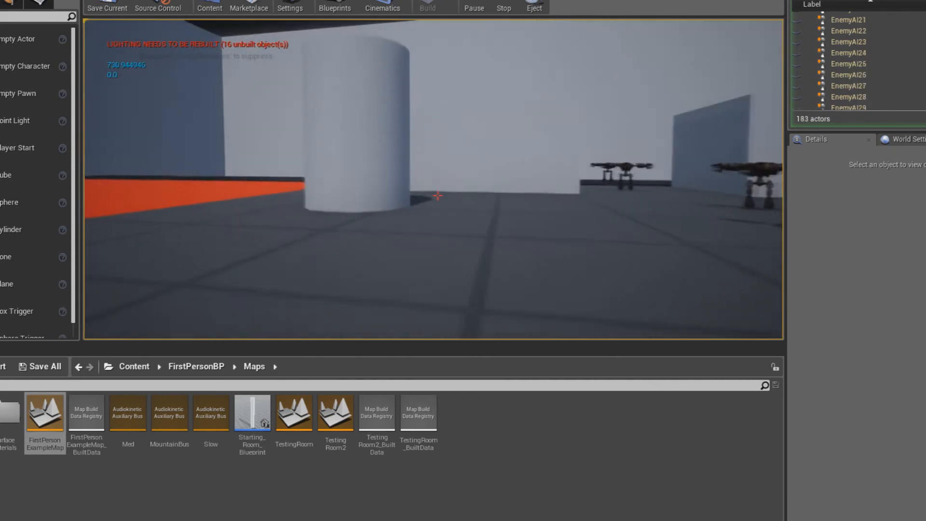
key(s)
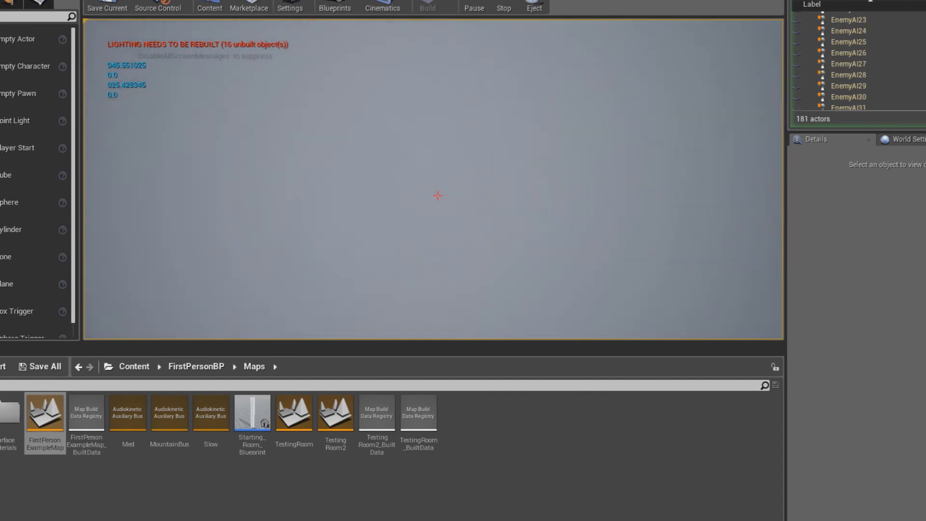
key(w)
key(w)
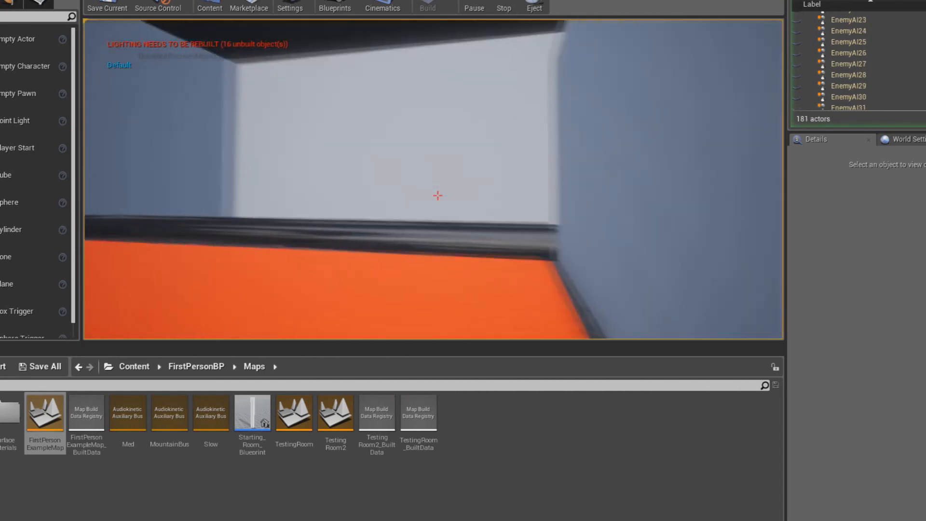
Run along the dark ledge by the arena's outer wall to test early reflections near the People surface reflector
key(a)
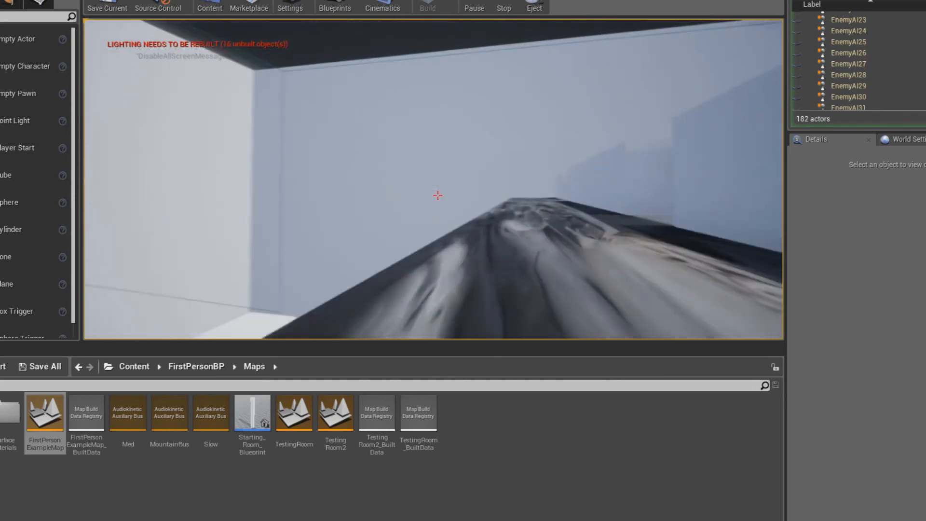
key(w)
key(w)
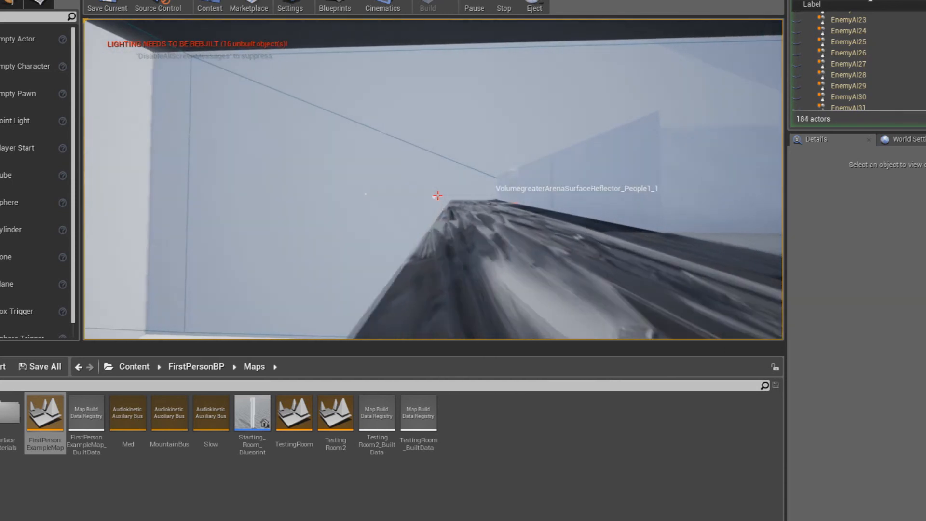
key(w)
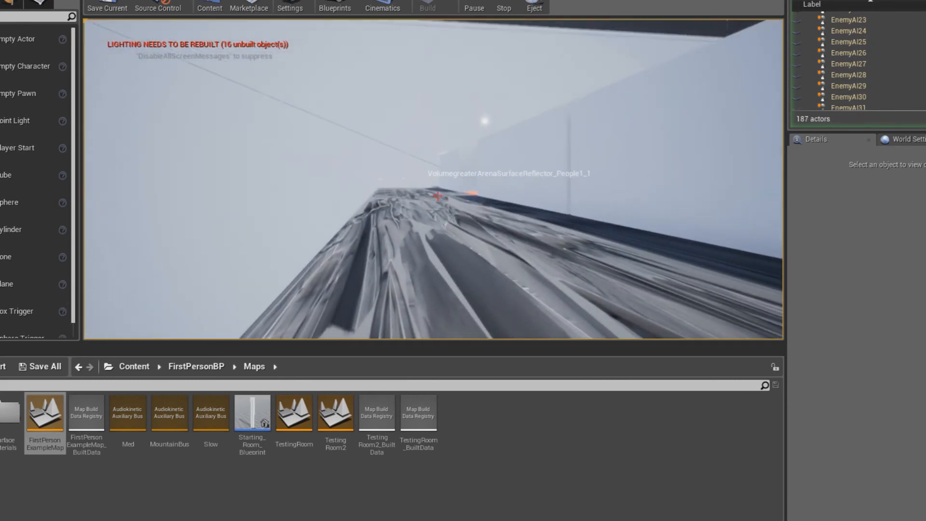
key(w)
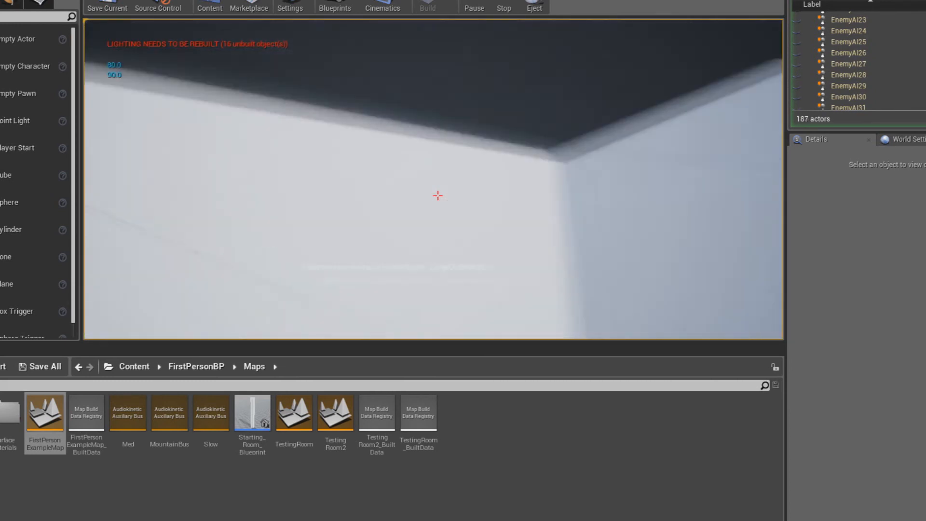
key(w)
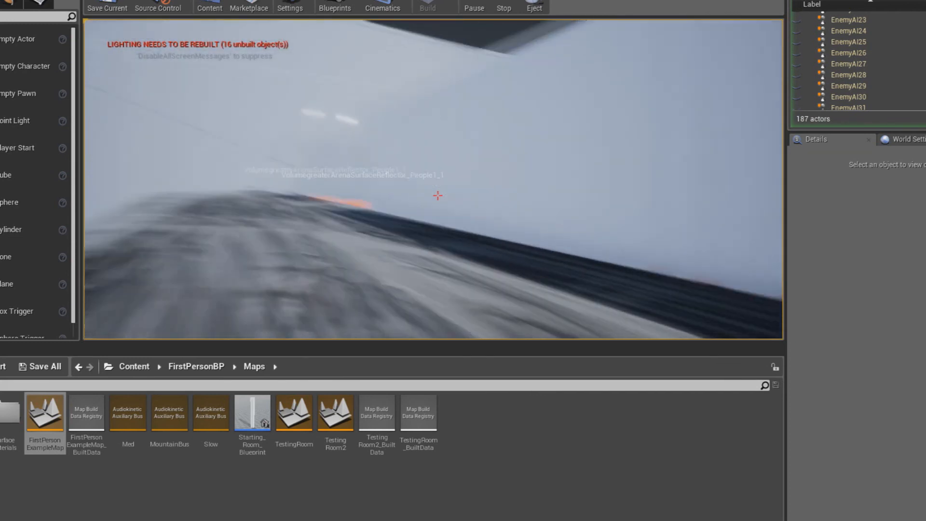
key(w)
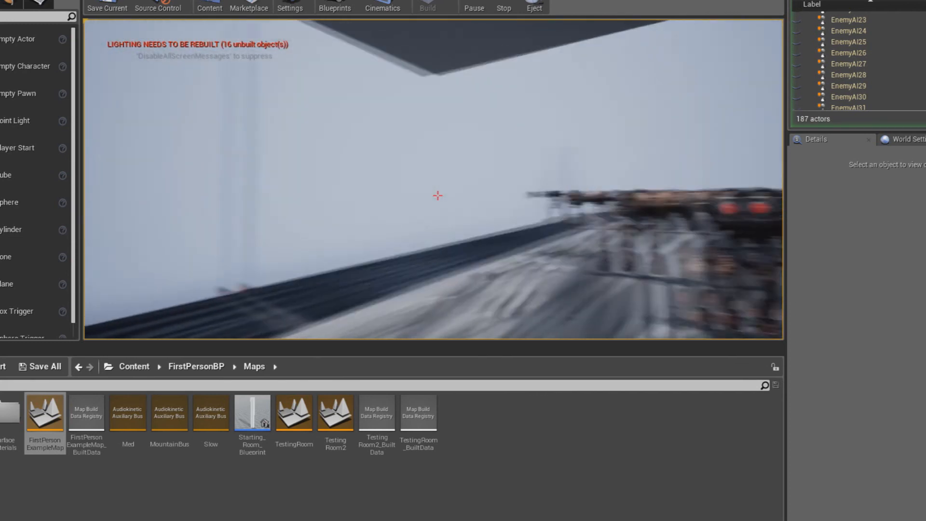
key(w)
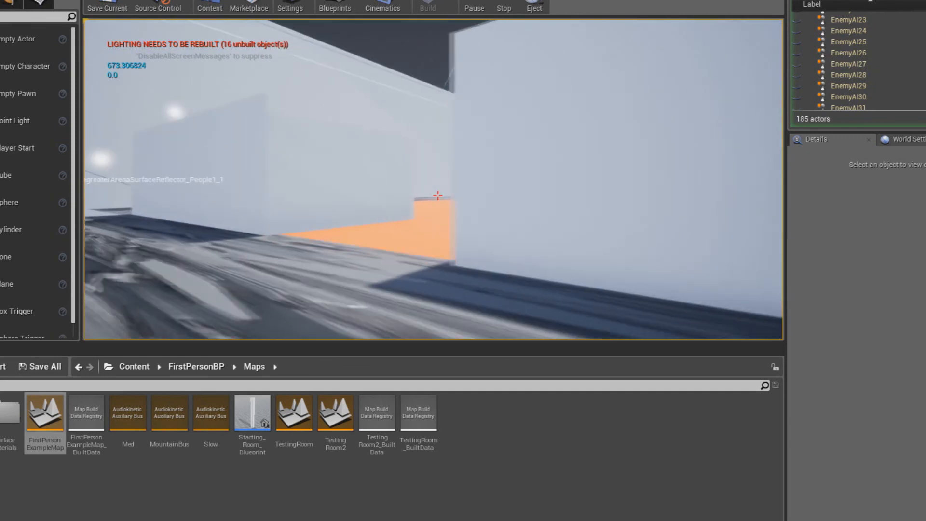
Run along the dark ledge to test reflections near the LargeOuterWall0 surface reflector, look up at the arena ceiling, and end the session
key(w)
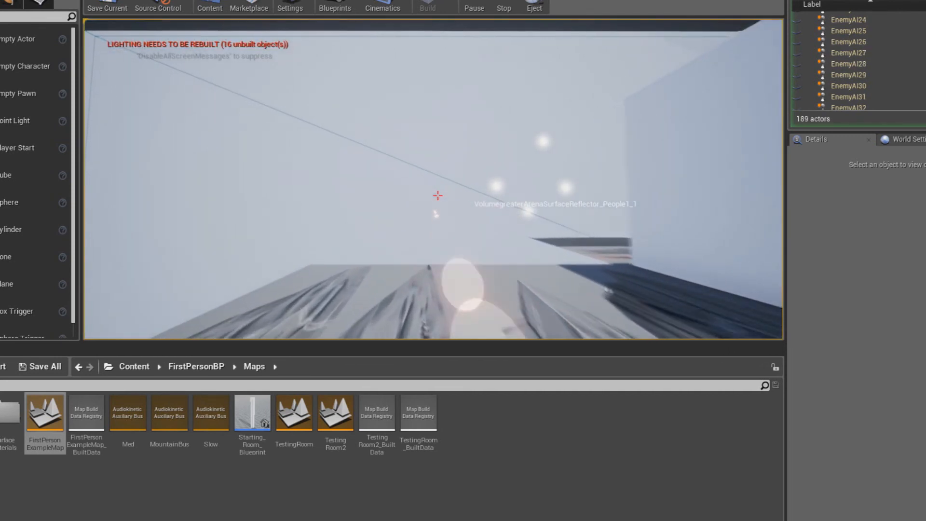
key(w)
key(w)
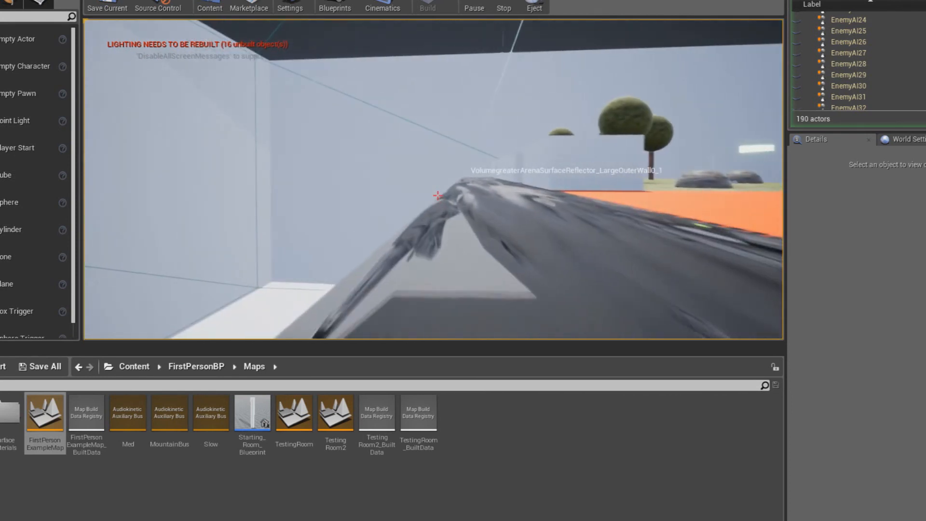
key(w)
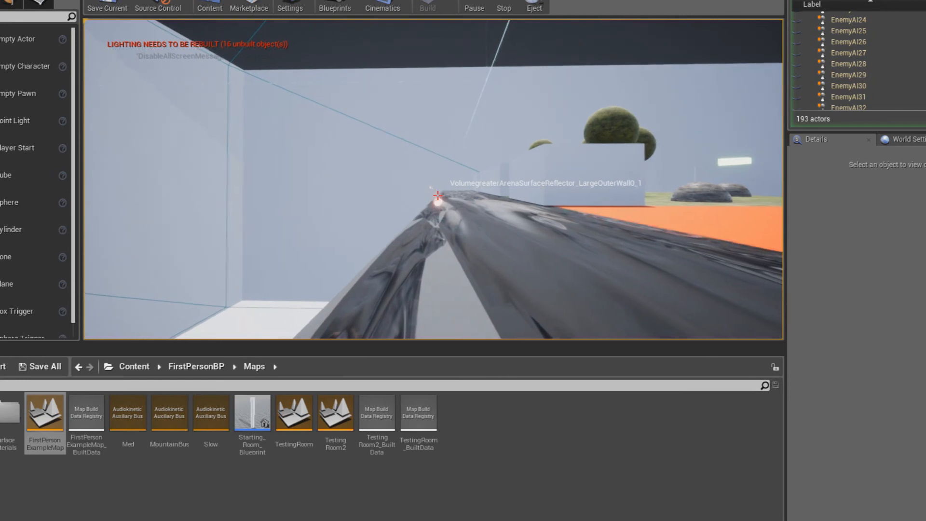
key(a)
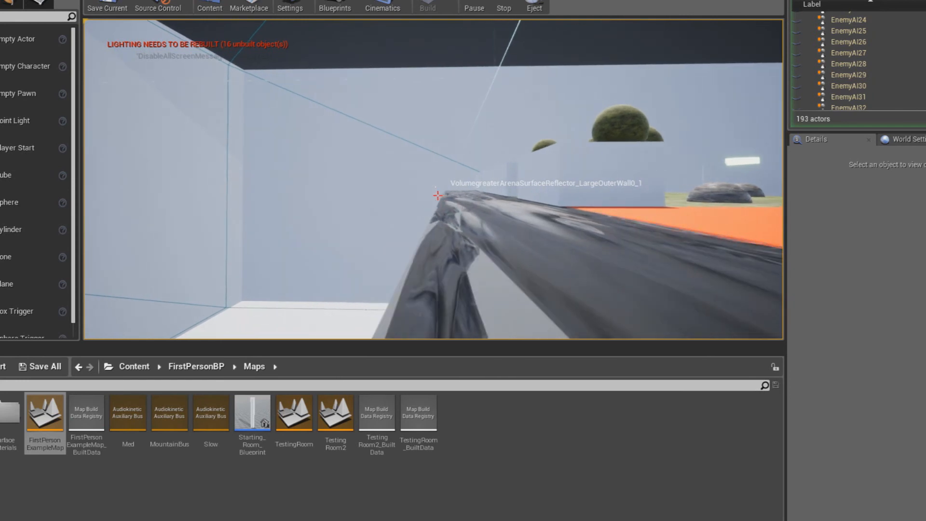
key(w)
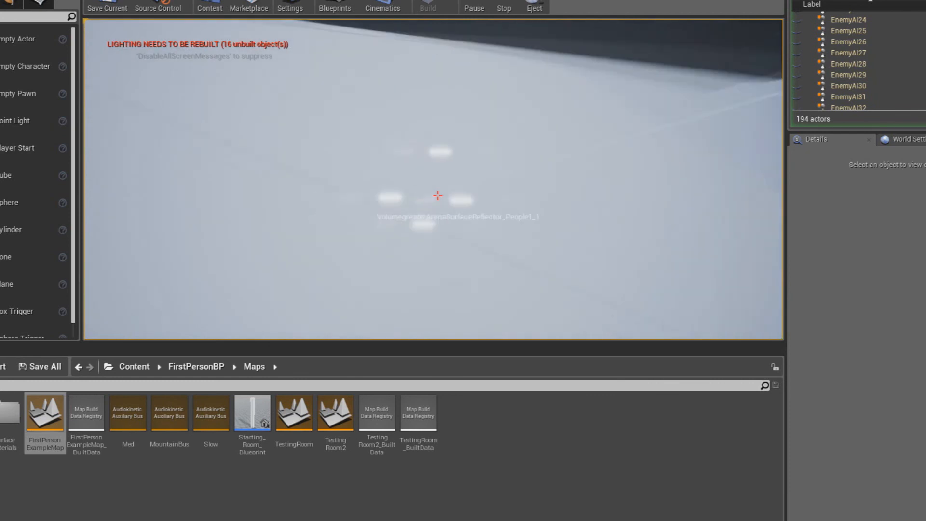
key(w)
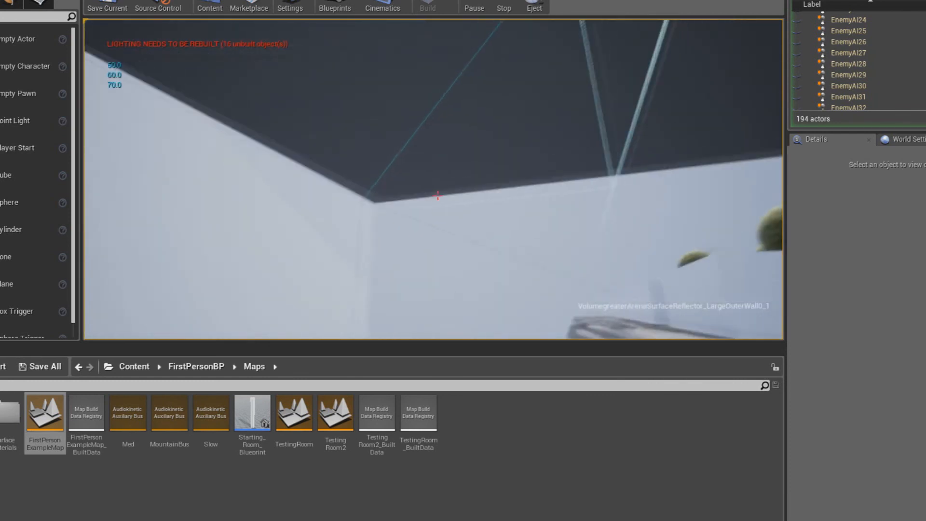
key(w)
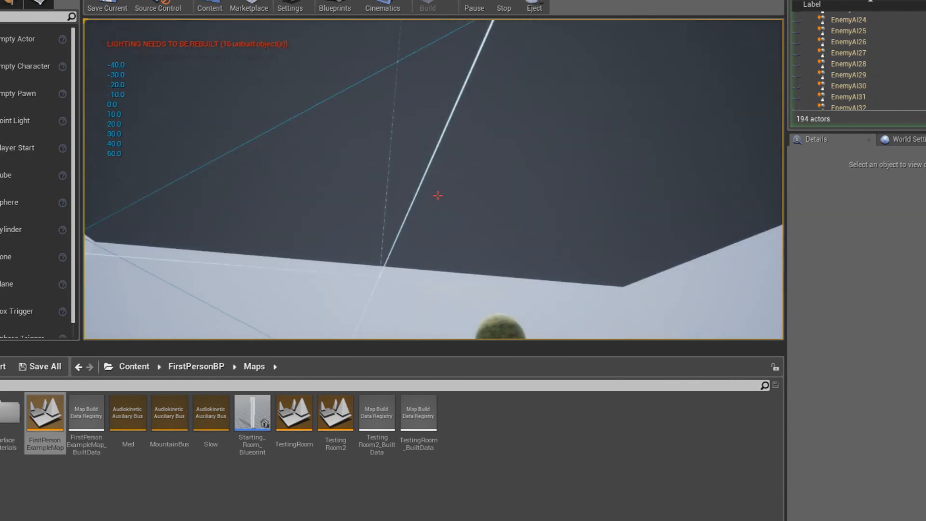
key(Escape)
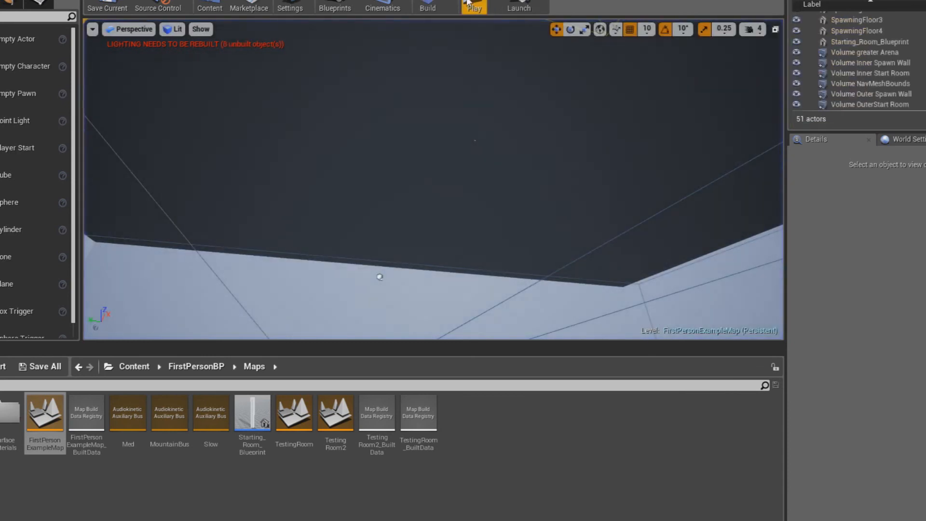
Restart the play-test and run from the concrete start room across the orange floor, past the robot to the dark ledge
click(474, 4)
key(Escape)
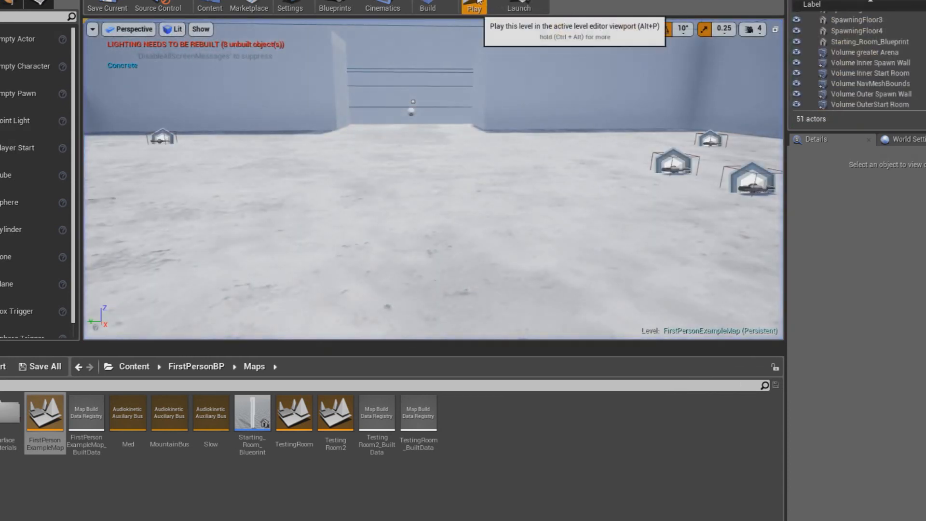
click(476, 5)
key(w)
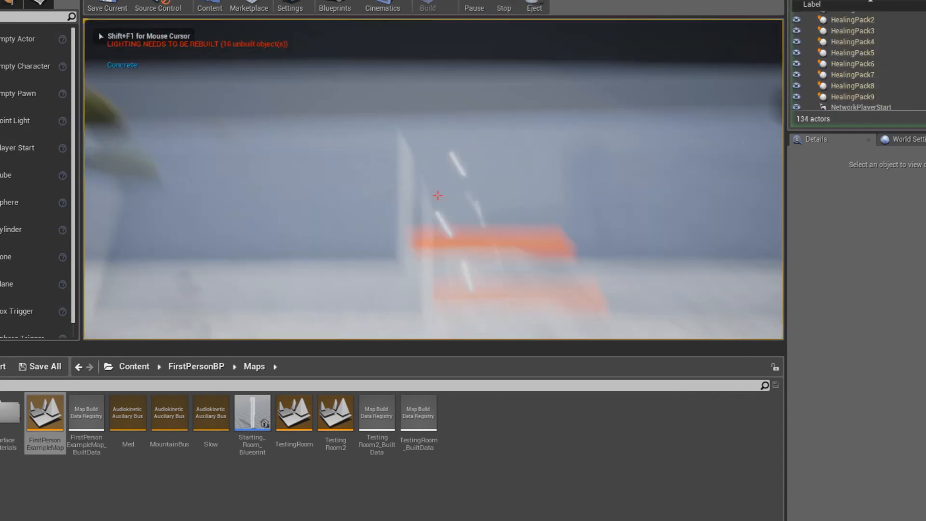
key(w)
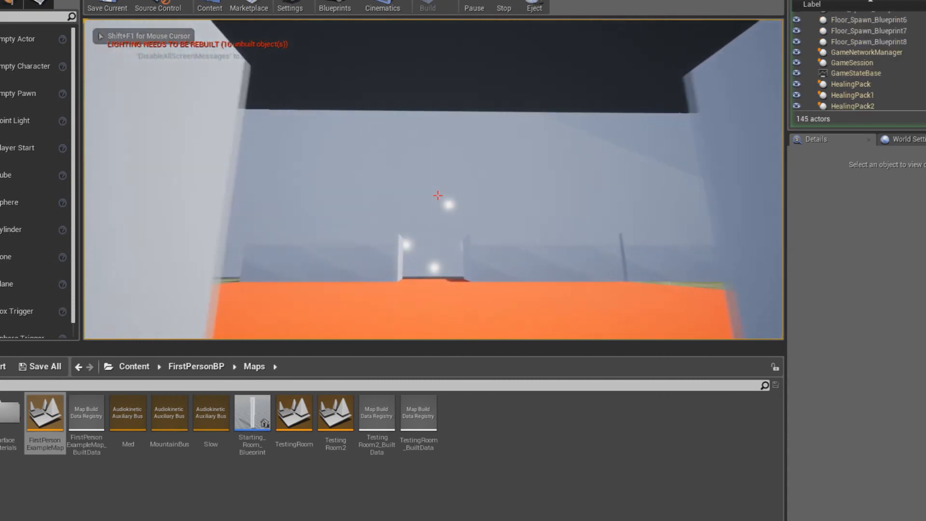
key(w)
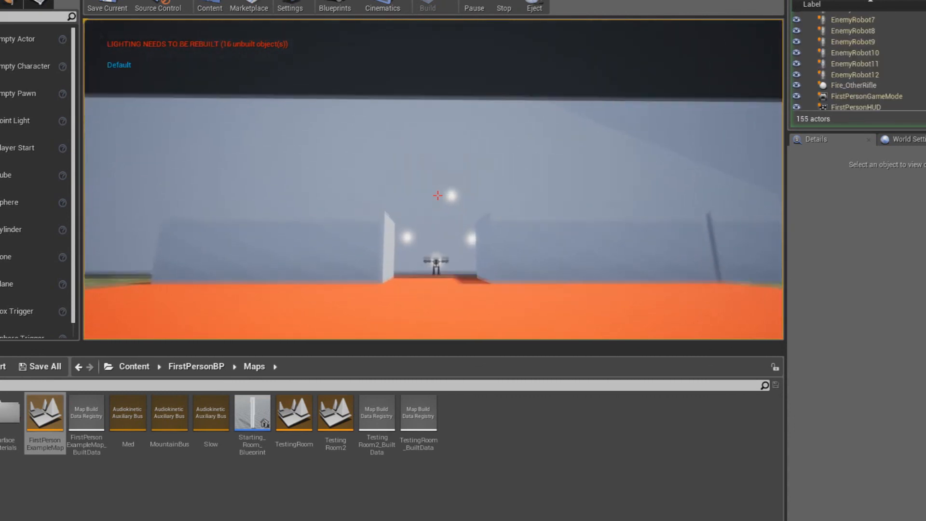
key(w)
key(w)
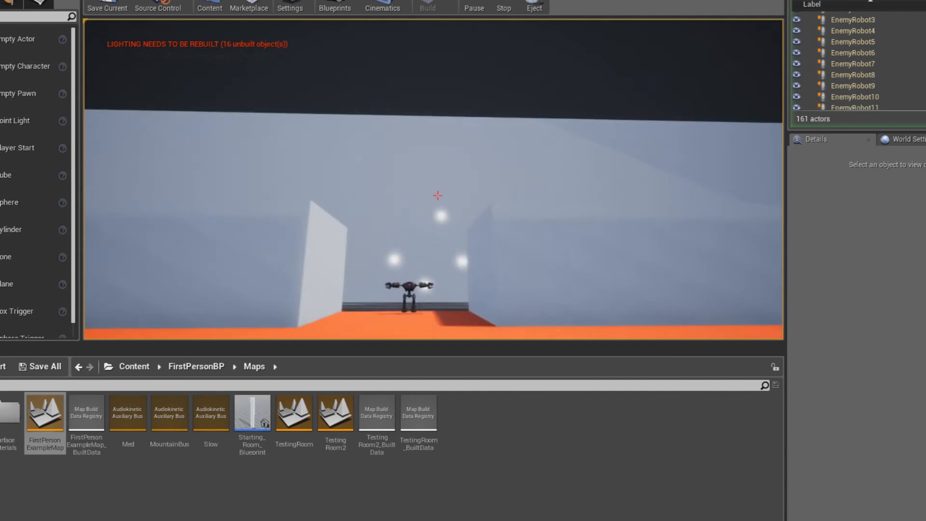
key(w)
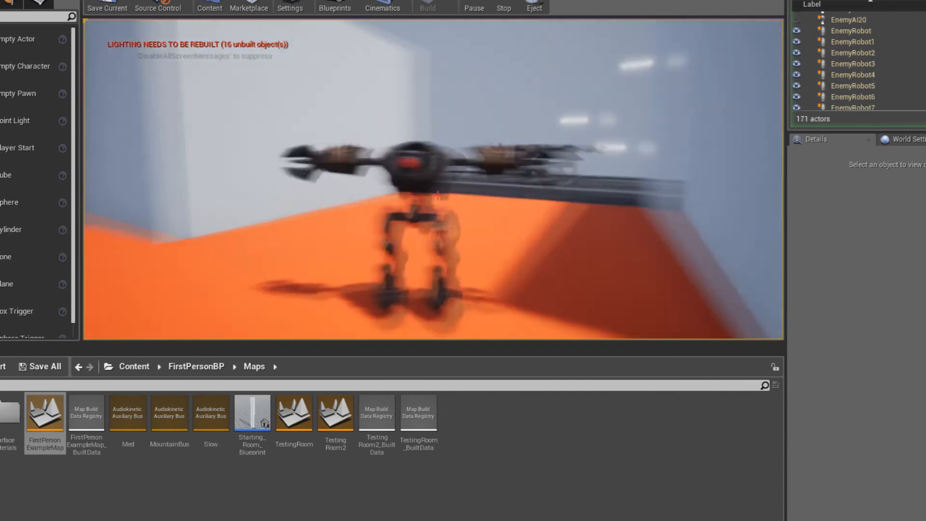
key(w)
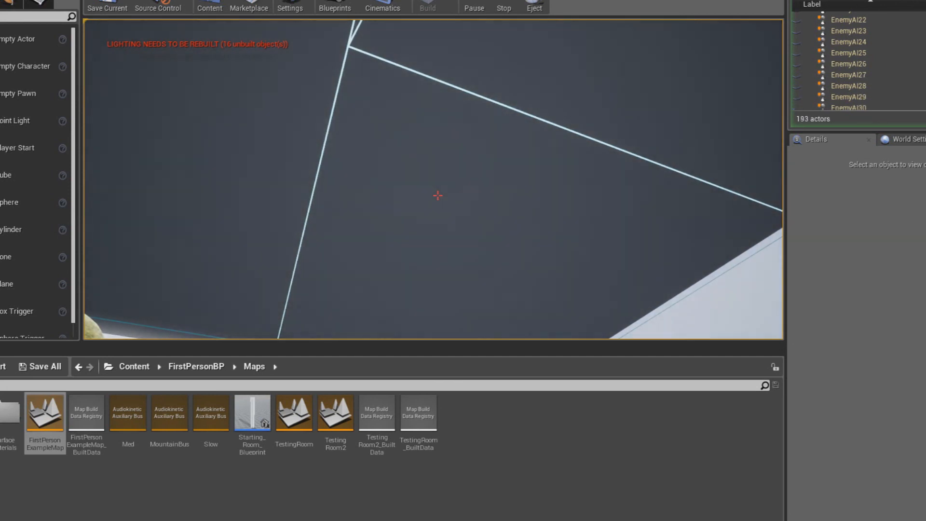
Shoot at the robots on the dark ledge, test reflections near the LargeOuterWall0 and LargeOuterWall2 reflectors, and end the play-test
key(w)
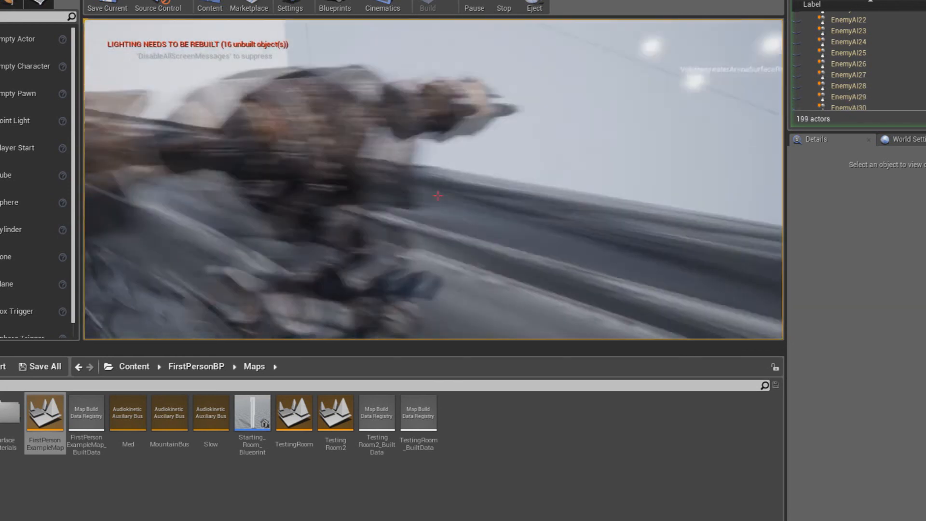
key(w)
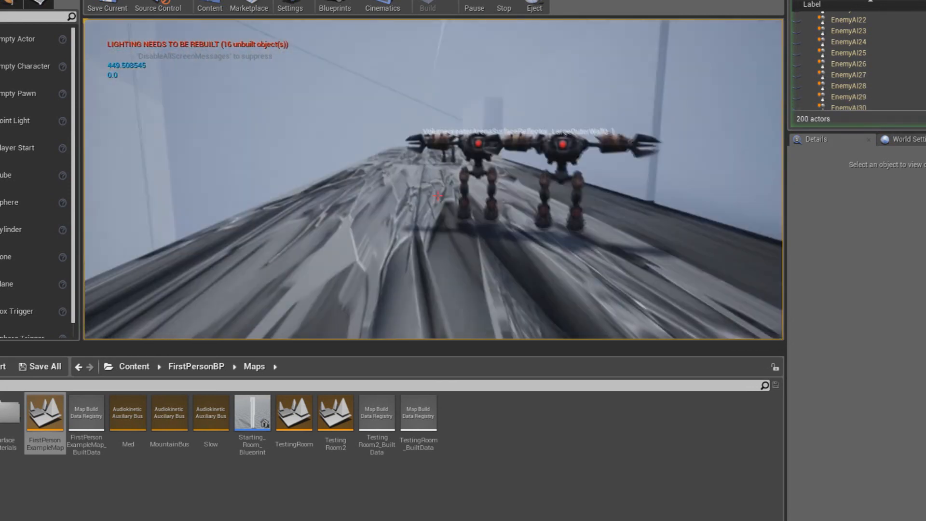
click(437, 195)
click(438, 195)
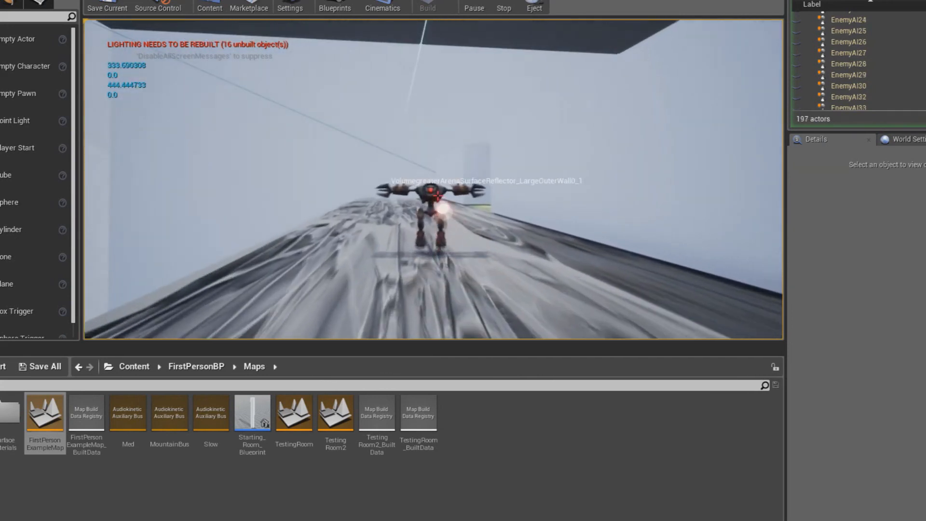
key(d)
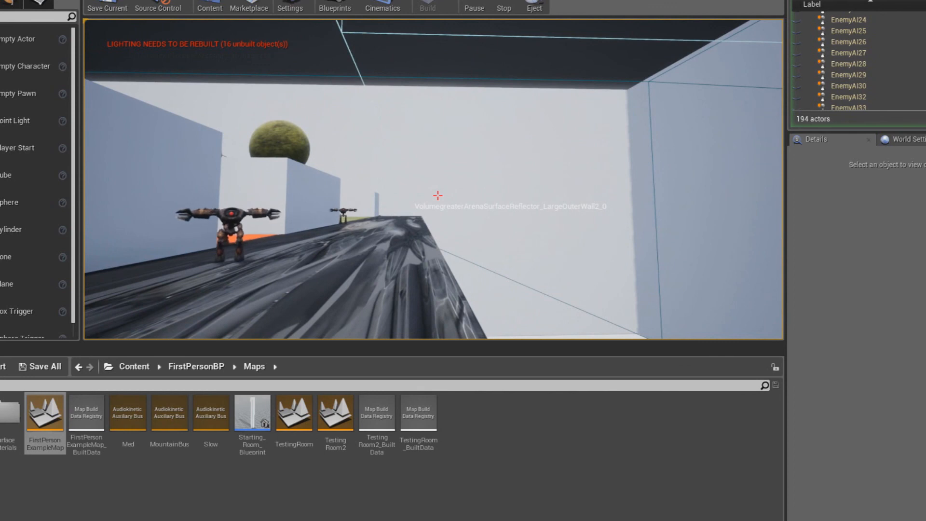
key(w)
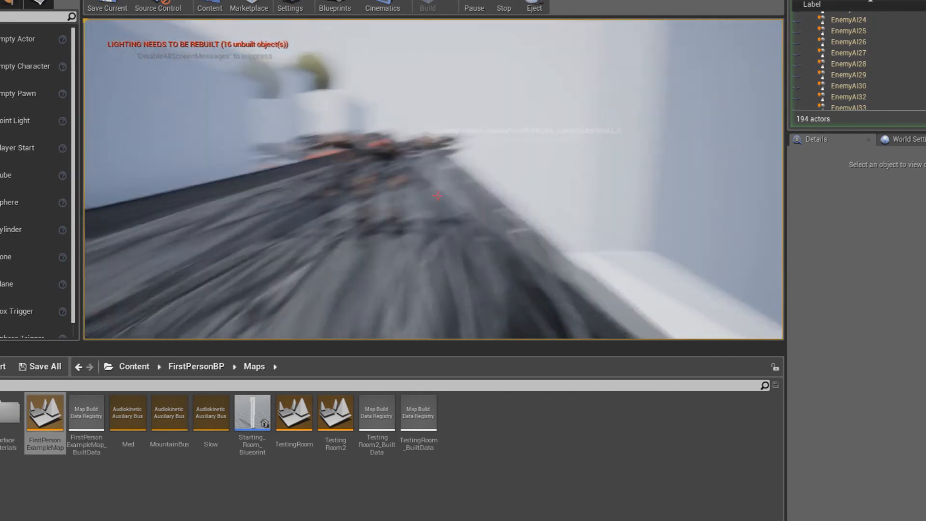
key(d)
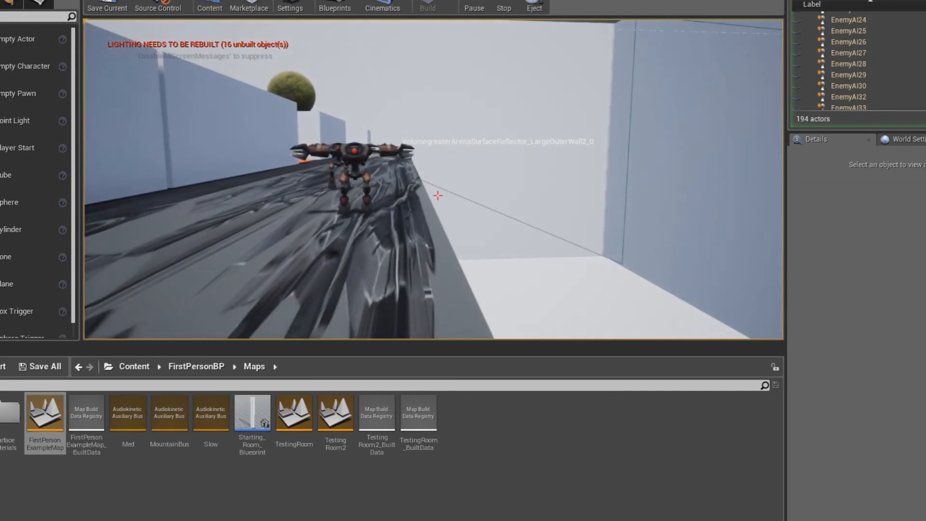
key(w)
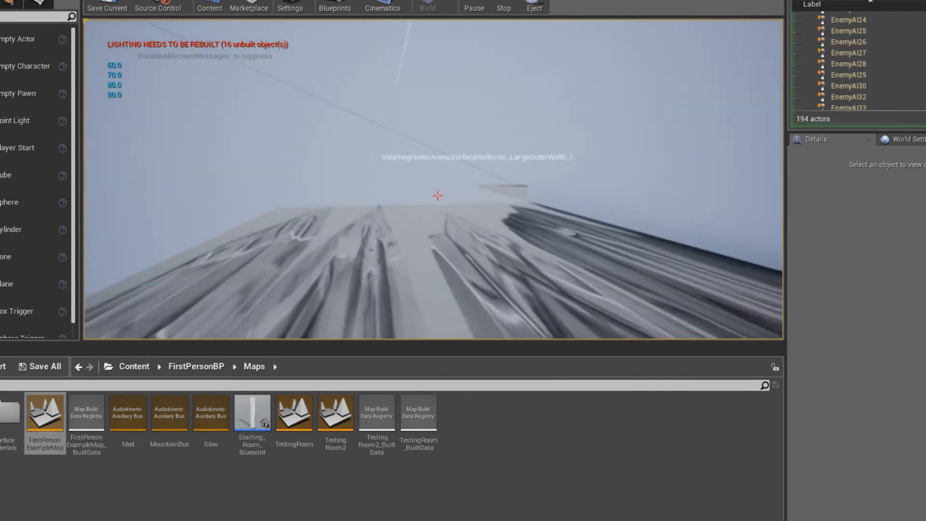
key(Escape)
Examine the arena layout from above, comparing the central start room with the surrounding volume outlines and dark outer ledges
right_drag(433, 179, 396, 203)
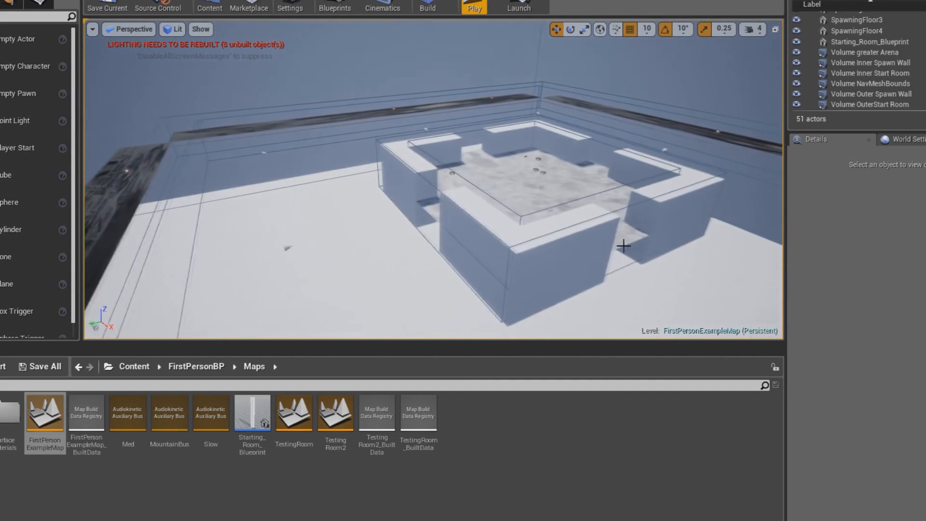
right_drag(475, 166, 594, 113)
right_drag(464, 135, 439, 164)
right_drag(434, 178, 472, 21)
key(w)
key(w)
key(w)
mouse_move(221, 269)
right_down()
mouse_move(219, 243)
mouse_move(231, 269)
right_up()
right_drag(478, 154, 408, 65)
mouse_move(441, 224)
right_down()
mouse_move(454, 208)
mouse_move(434, 230)
right_up()
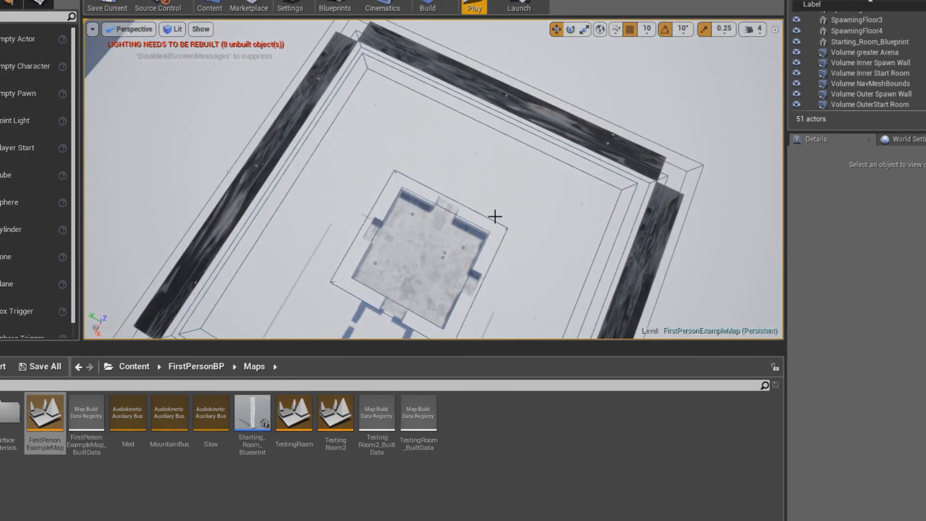
right_drag(499, 200, 471, 189)
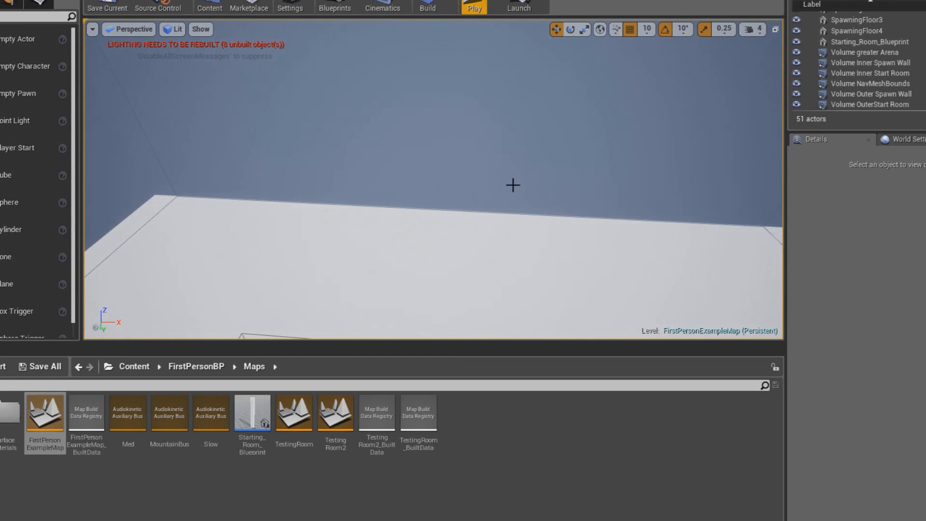
Examine the distances between the start room, the dark ledges and the arena's outer walls from several elevated angles
right_drag(535, 214, 290, 277)
key(w)
key(w)
right_drag(554, 282, 594, 279)
right_drag(468, 285, 465, 202)
right_drag(343, 285, 343, 286)
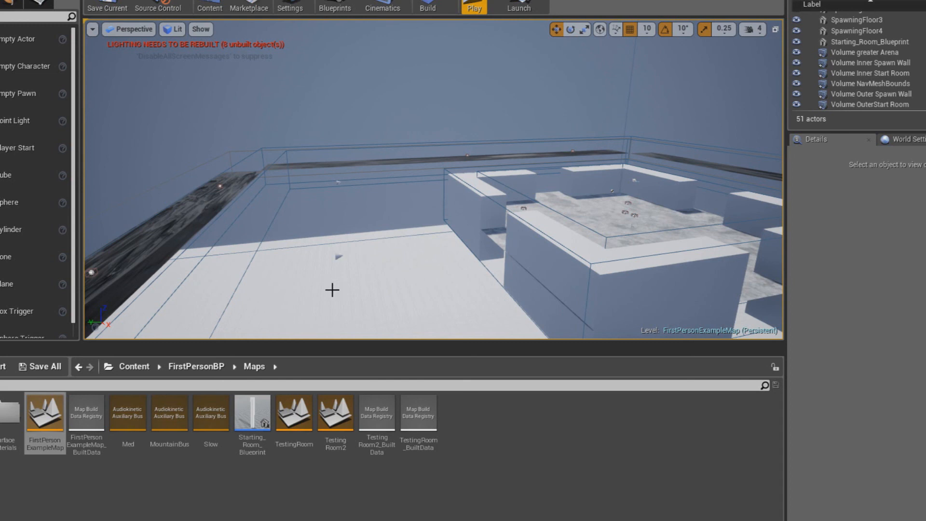
right_drag(341, 306, 448, 290)
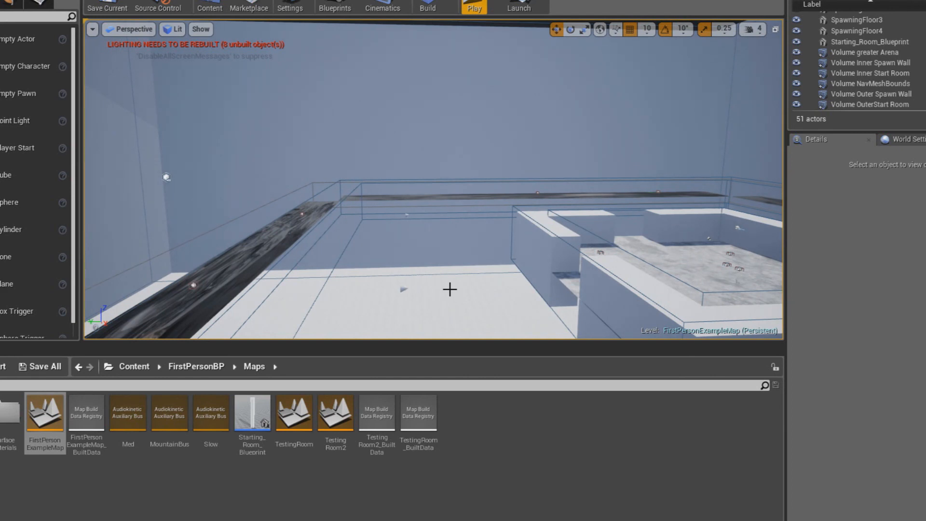
right_drag(434, 308, 450, 262)
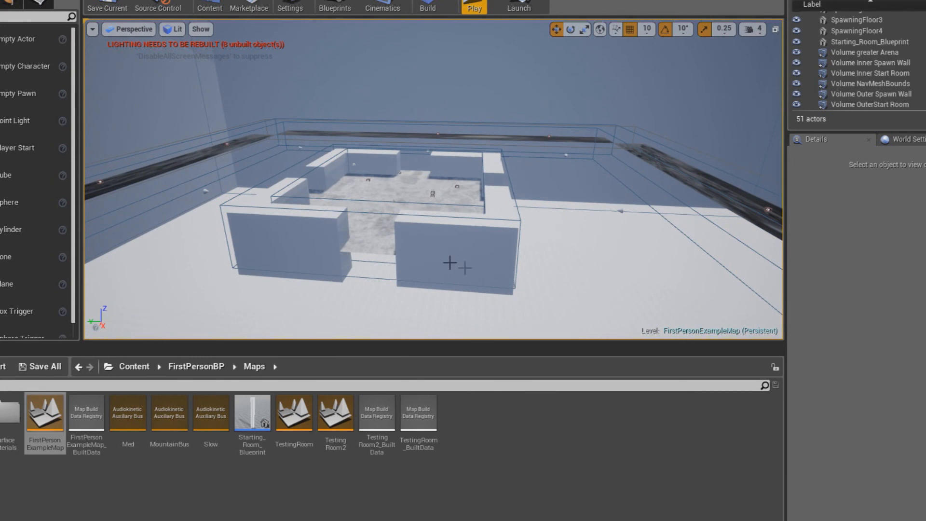
right_drag(552, 269, 463, 225)
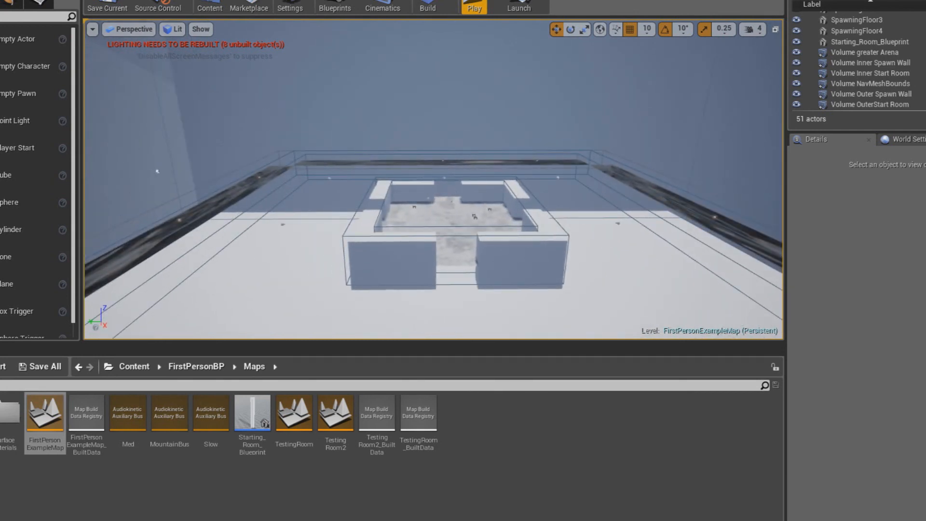
Select Arena Ground and inspect the floor around the start room, finishing with Arena Wall 4 selected
click(452, 227)
click(610, 288)
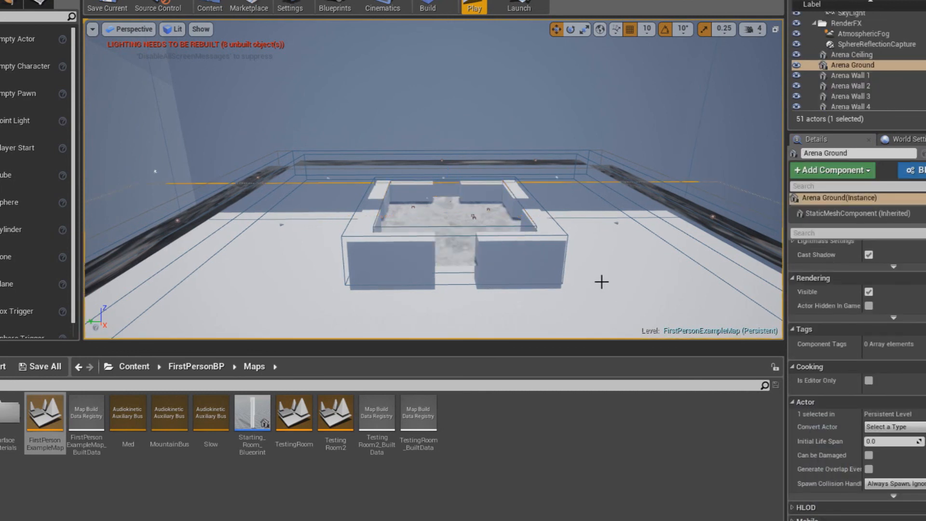
mouse_move(593, 287)
right_down()
mouse_move(622, 303)
mouse_move(612, 299)
mouse_move(661, 289)
mouse_move(594, 287)
right_up()
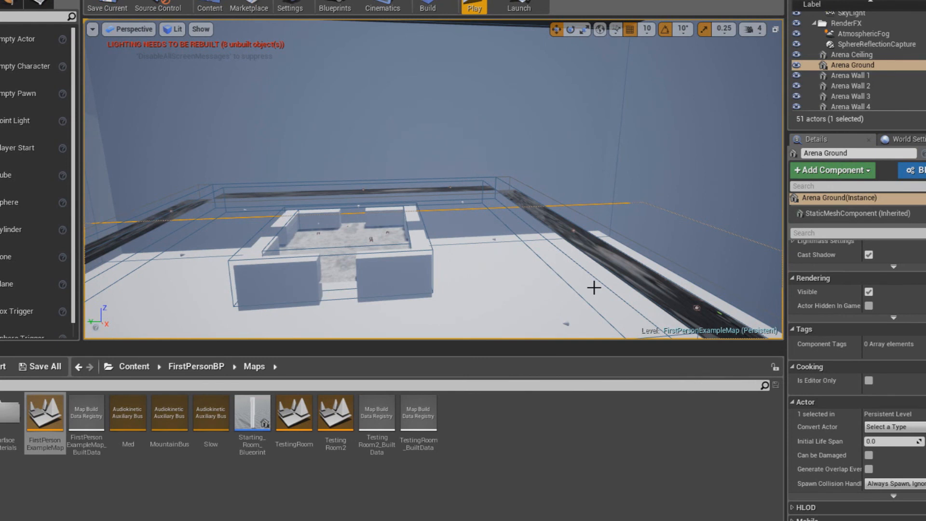
right_drag(510, 294, 530, 287)
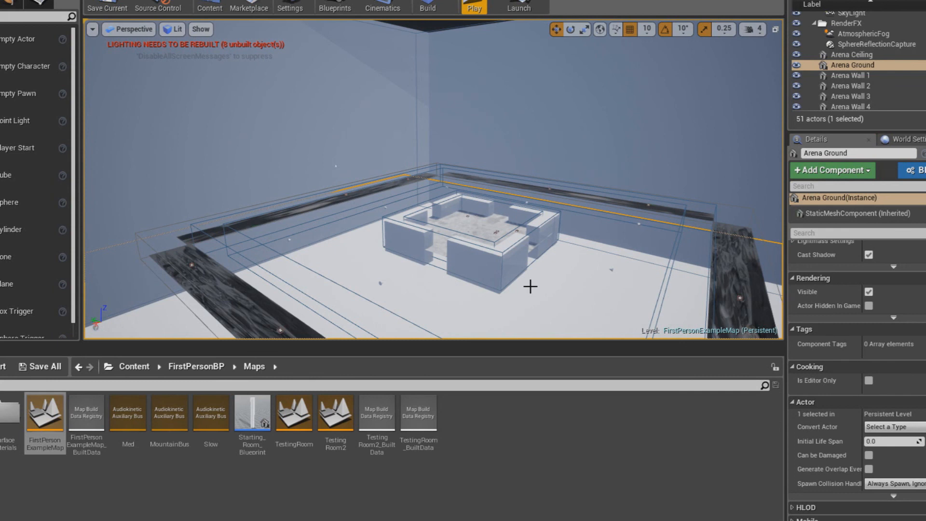
right_drag(539, 265, 618, 250)
click(549, 110)
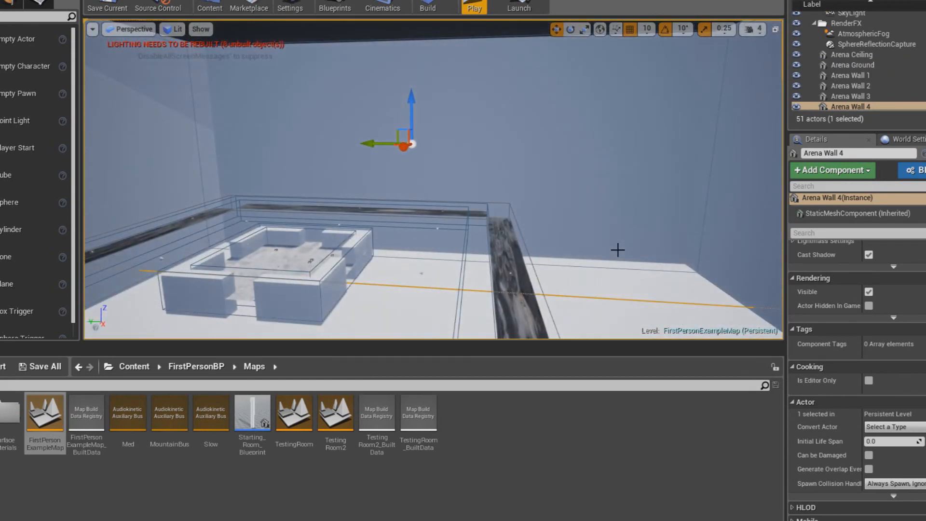